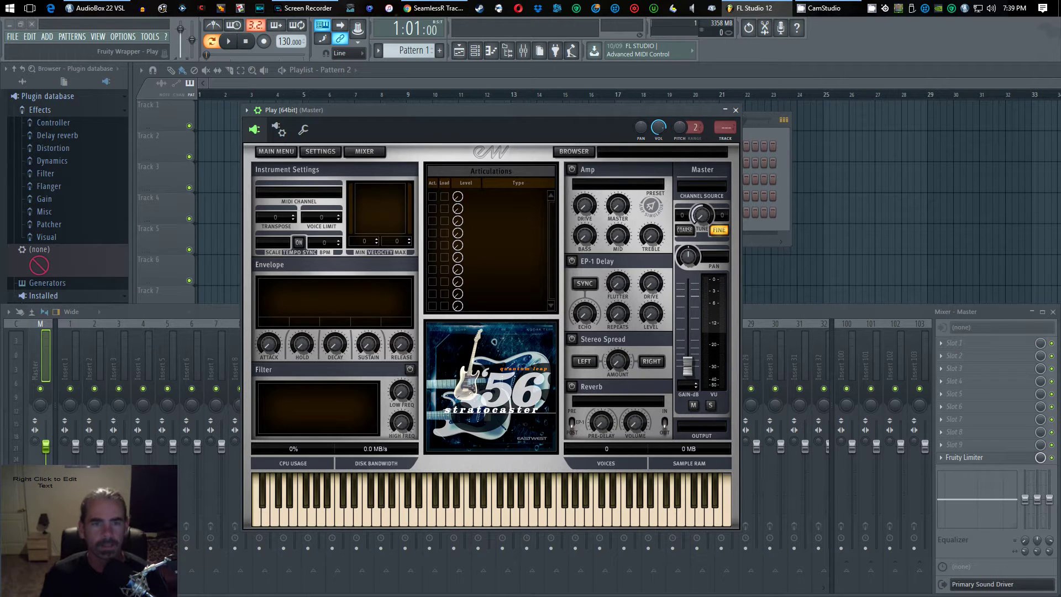
# Load the Solo Tuba's long patch STU Sus.ewi into Play and set its MIDI input to Ch. 1
pyautogui.moveTo(486, 109); pyautogui.dragTo(527, 85)
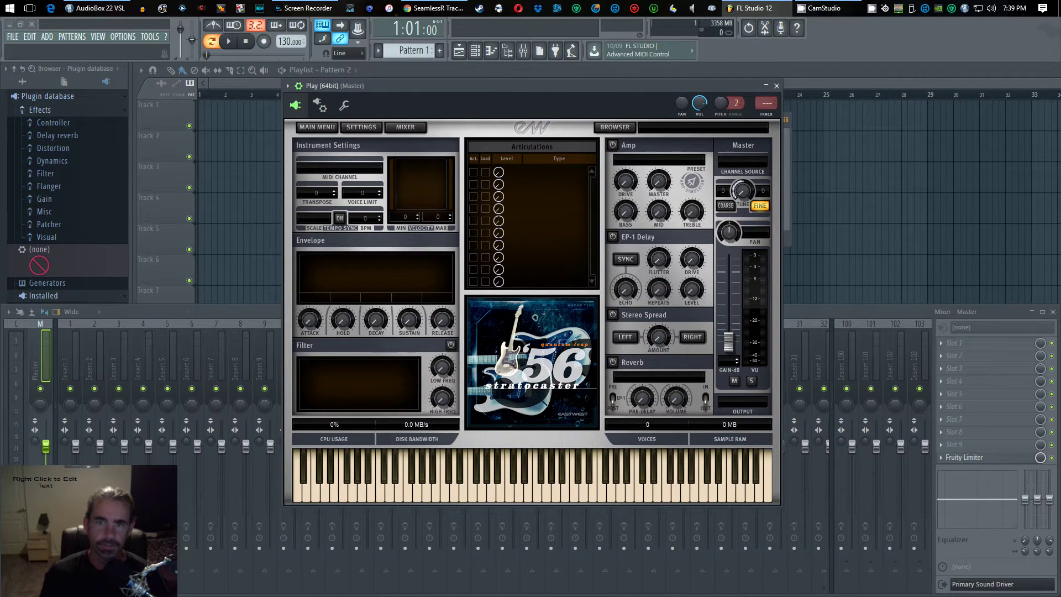
pyautogui.click(615, 127)
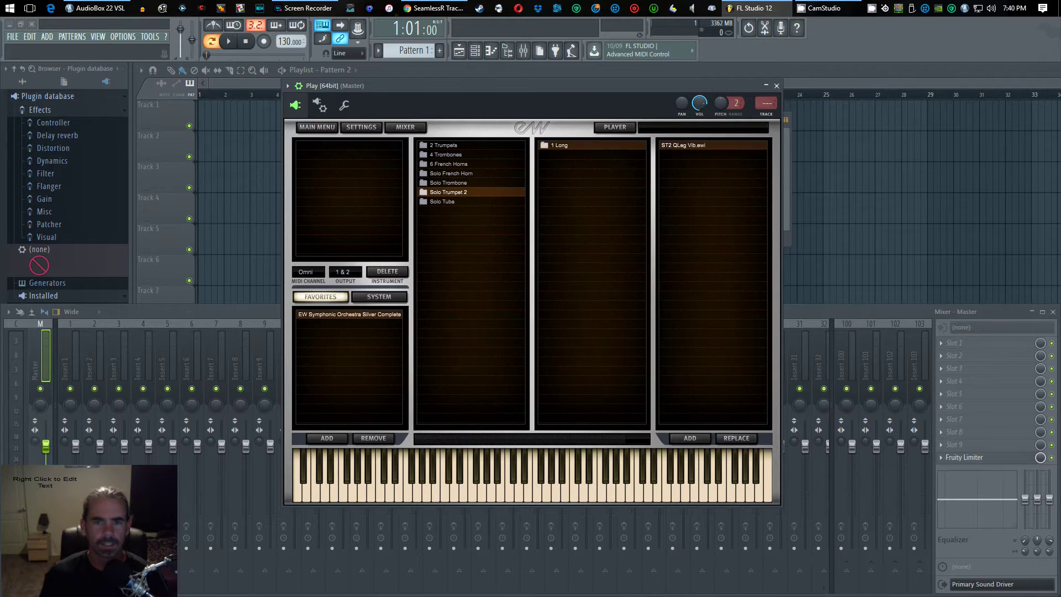
pyautogui.click(442, 202)
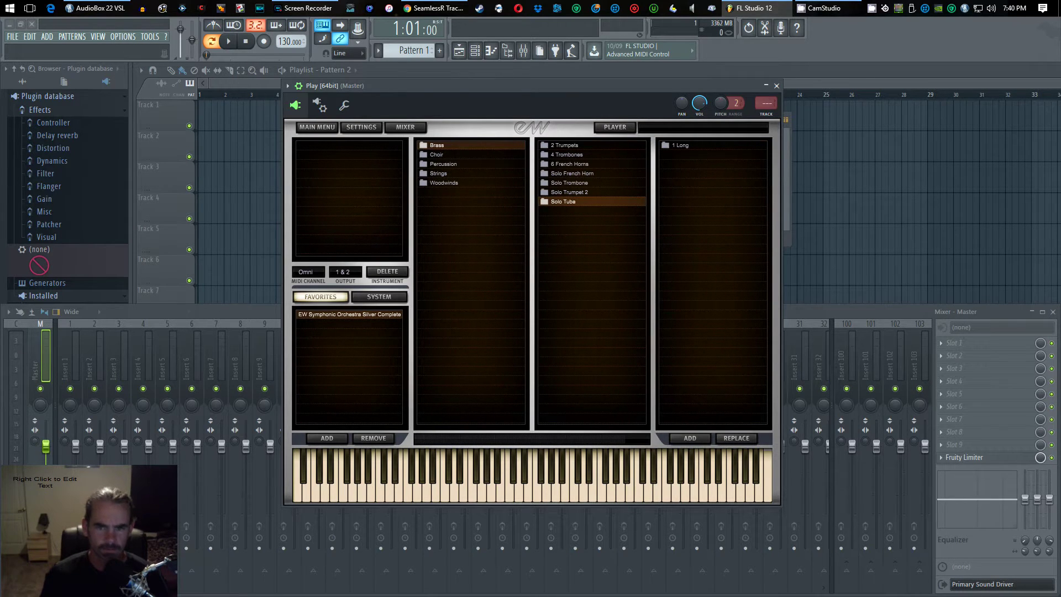
pyautogui.click(680, 144)
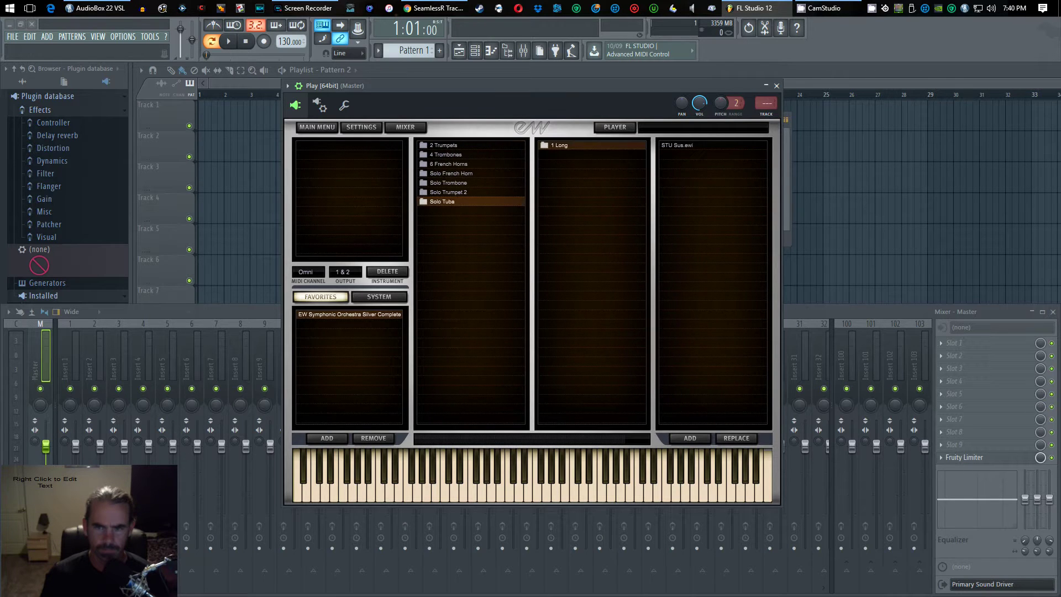
pyautogui.click(679, 145)
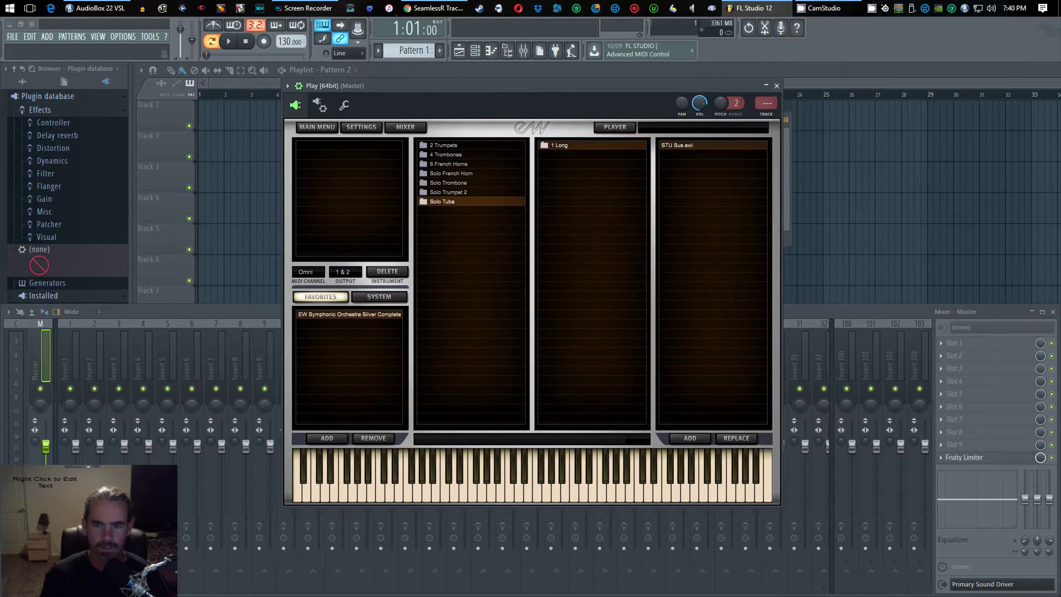
pyautogui.click(690, 438)
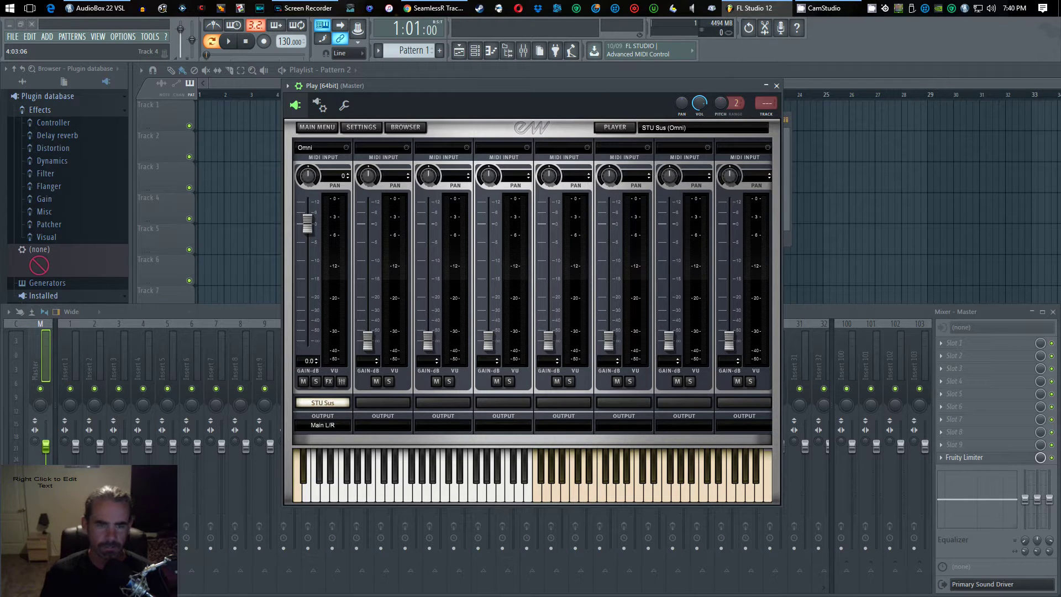
pyautogui.click(322, 148)
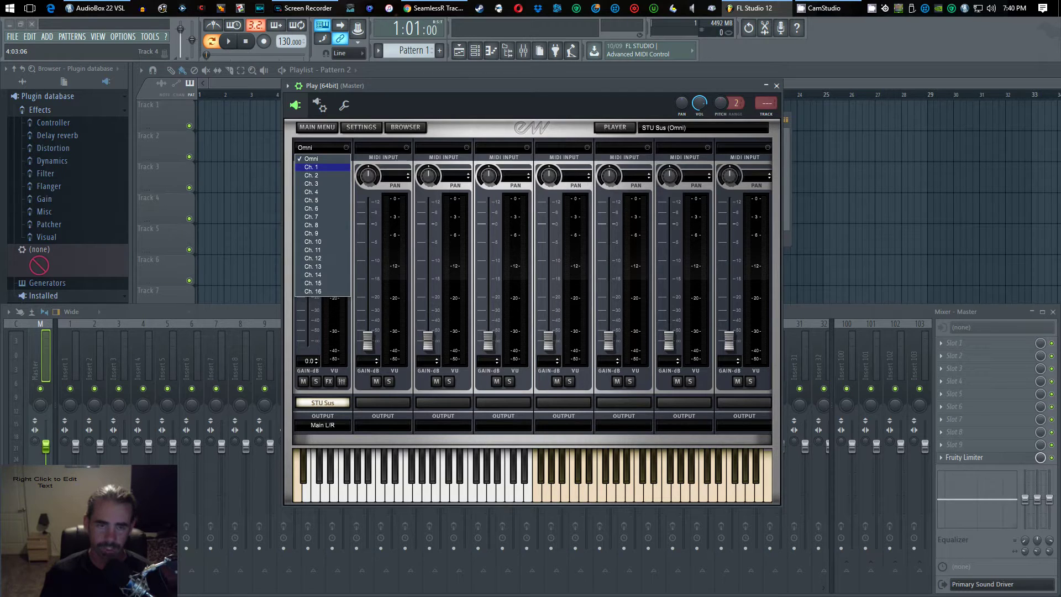
pyautogui.click(323, 166)
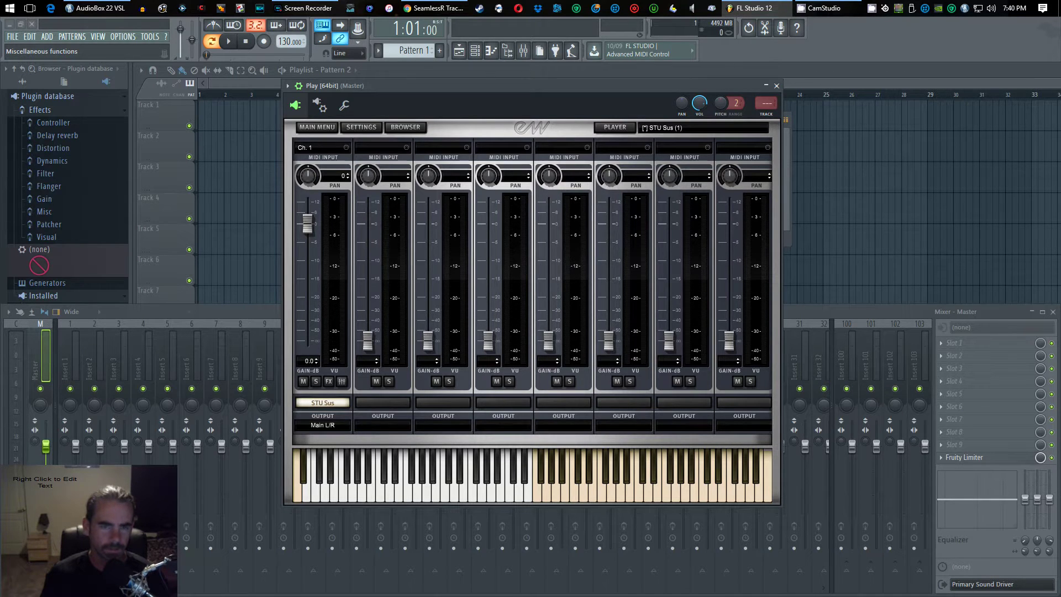
# Auto map the Play plugin's outputs to mixer tracks in its processing connections
pyautogui.click(319, 105)
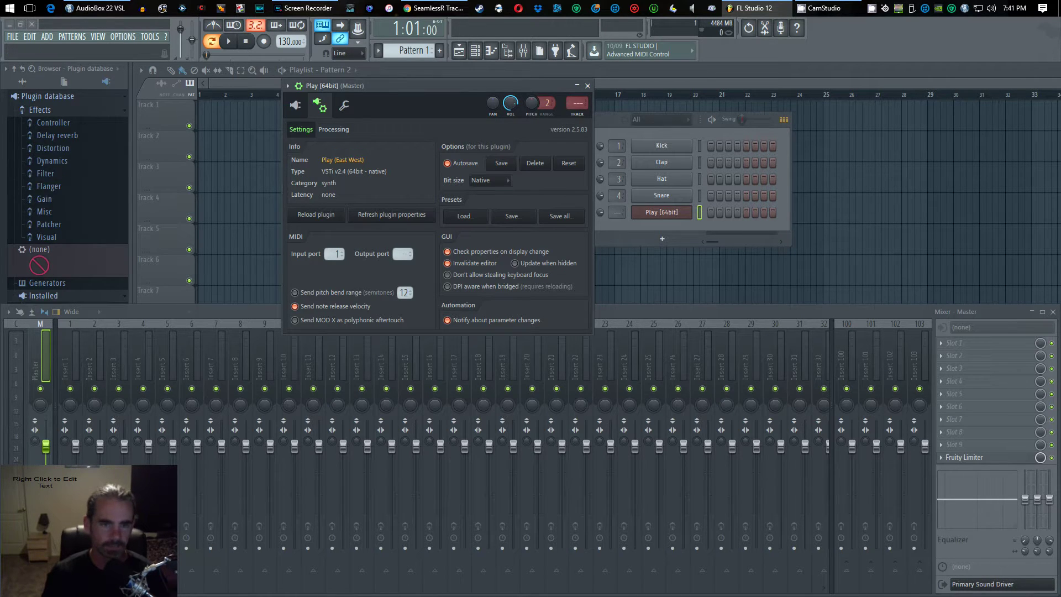
pyautogui.click(334, 129)
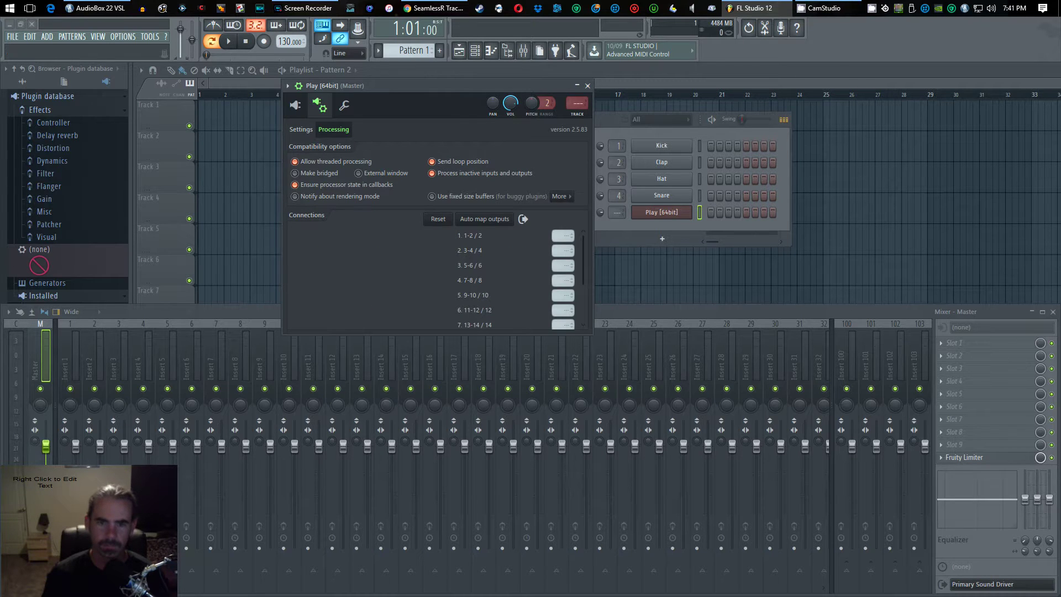
pyautogui.click(484, 219)
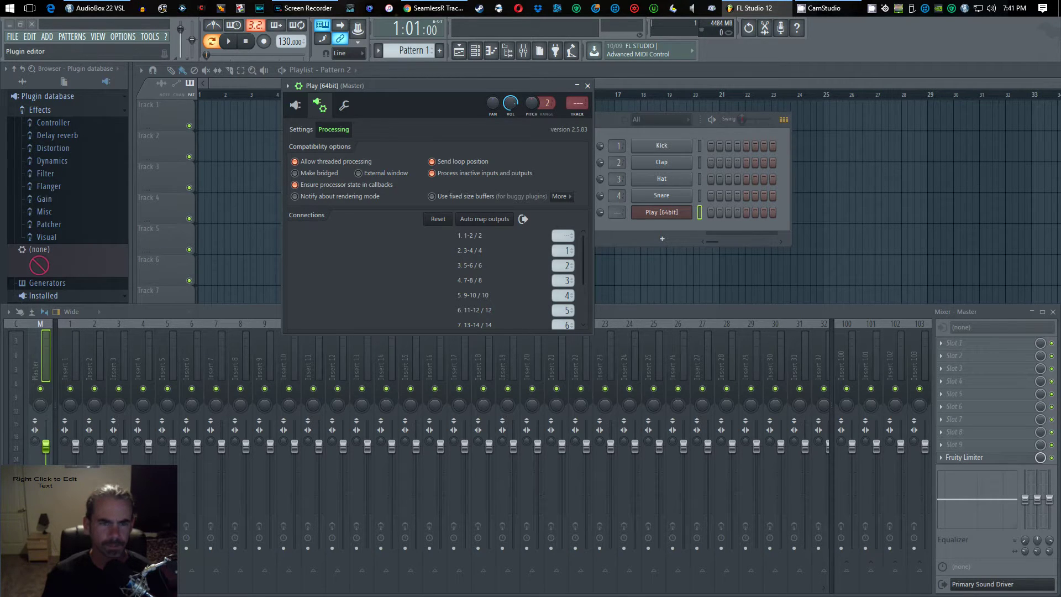
# Route the STU Sus instrument's output to 3 & 4 in Play's internal mixer
pyautogui.click(296, 105)
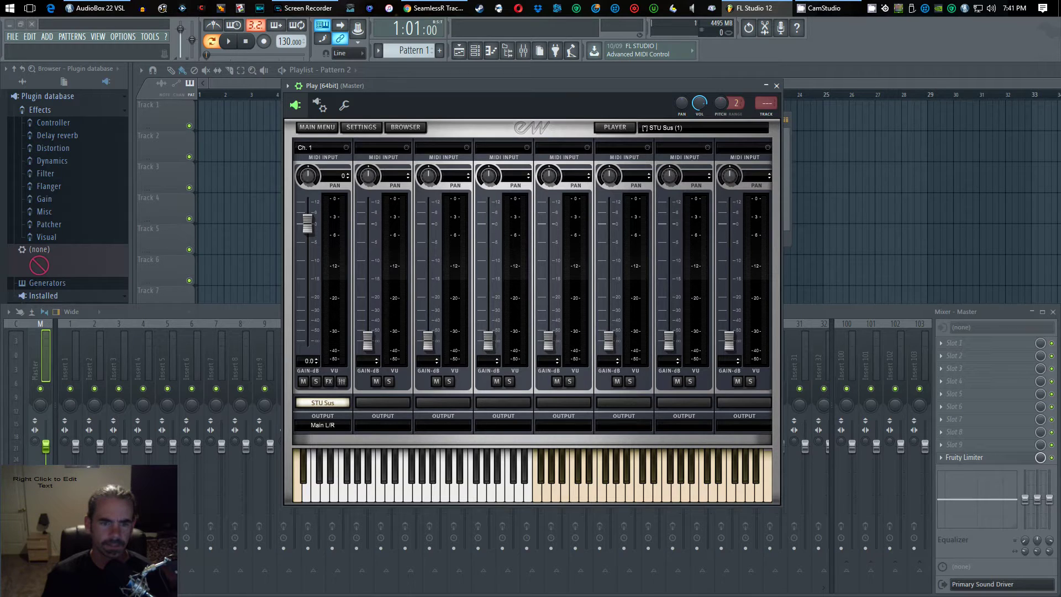
pyautogui.click(323, 425)
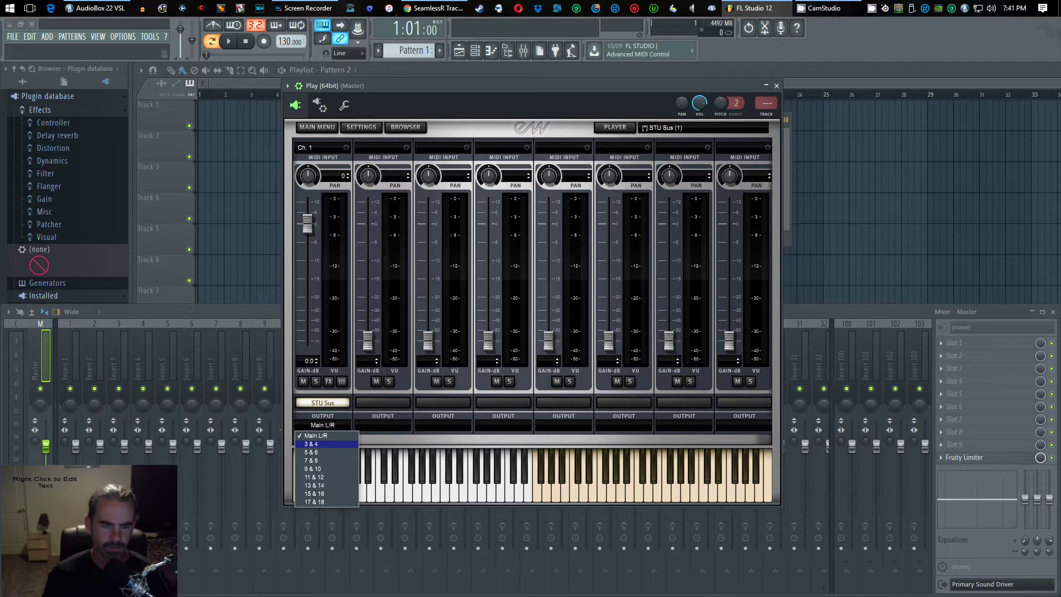
pyautogui.click(312, 444)
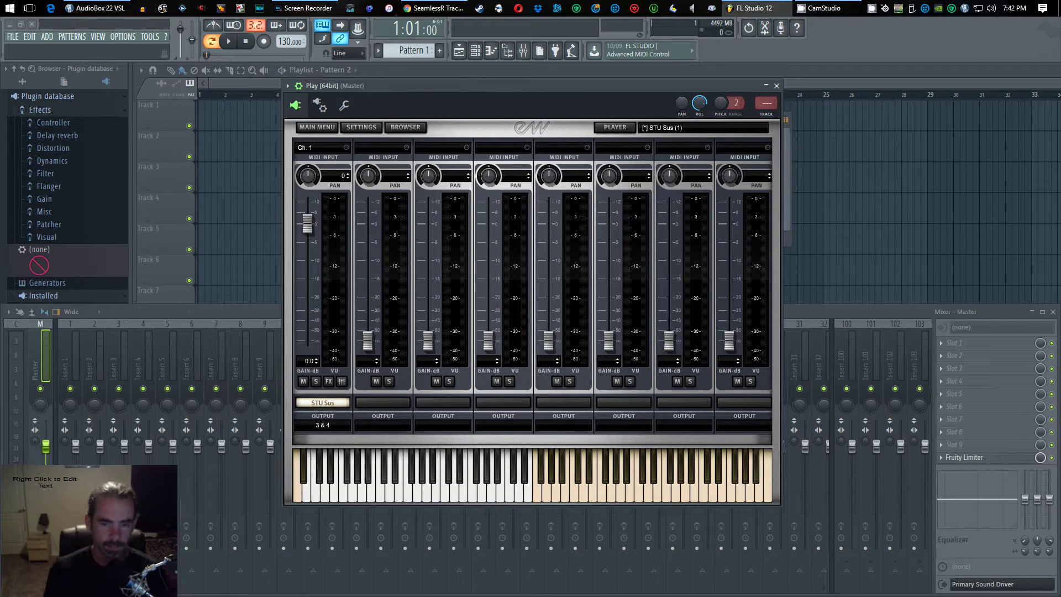
pyautogui.click(322, 425)
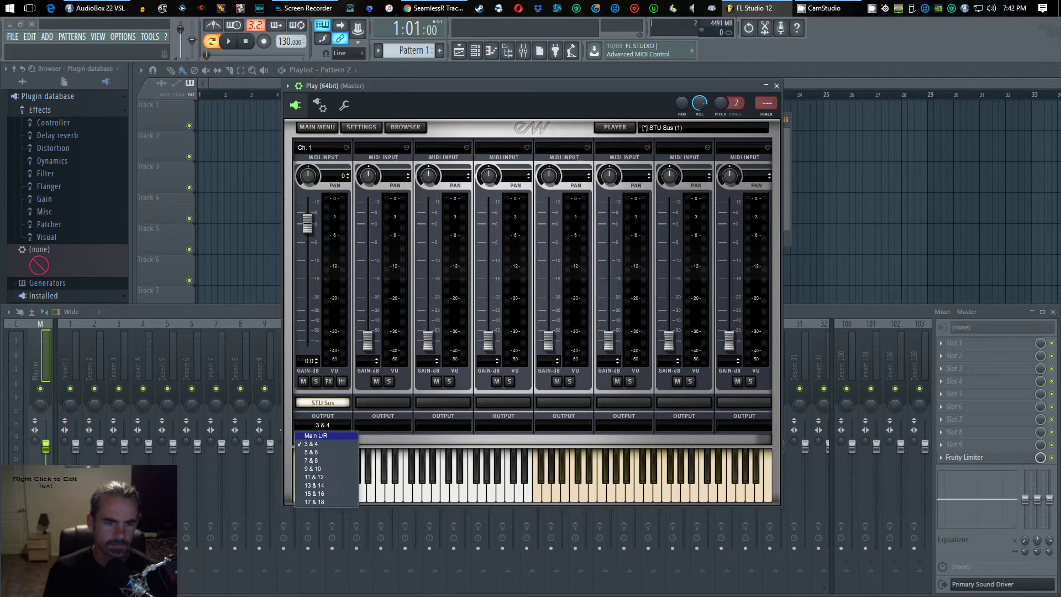
pyautogui.press('Escape')
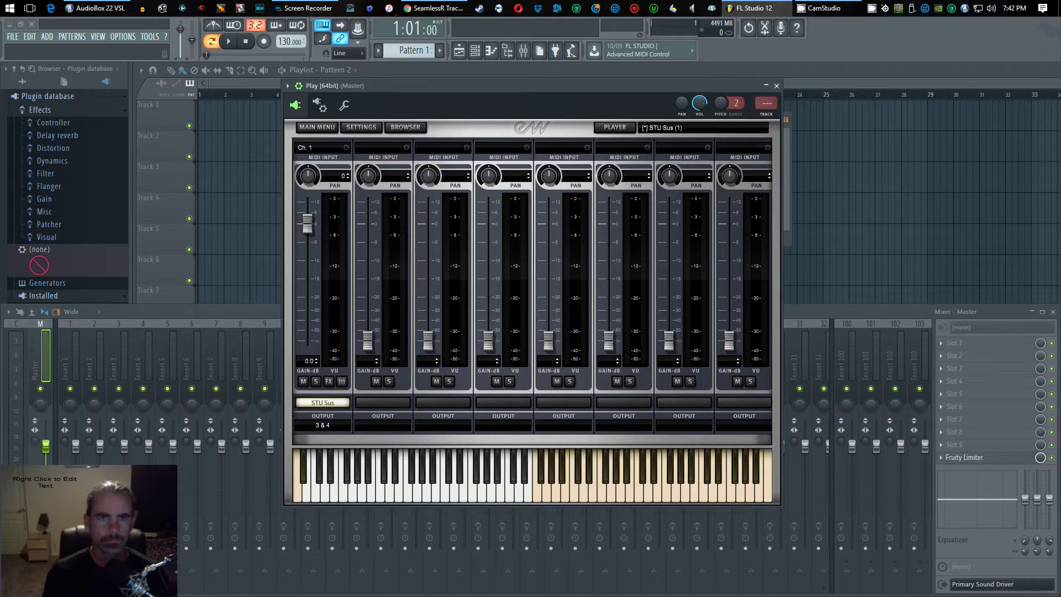
# Add a MIDI Out channel and arrange its window, the channel rack and the Play window so all three are accessible
pyautogui.moveTo(442, 86); pyautogui.dragTo(169, 200)
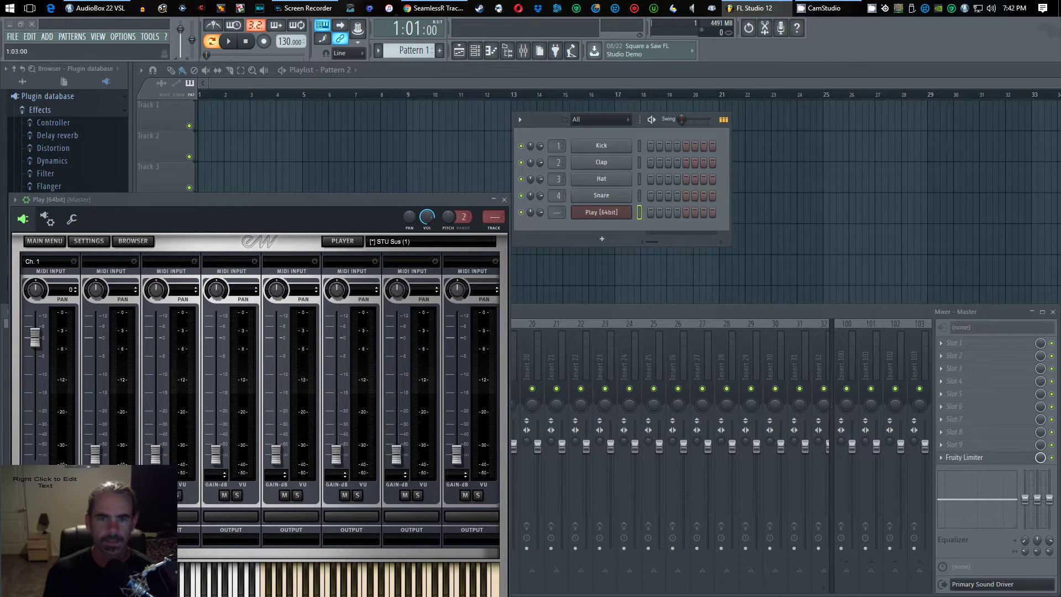
pyautogui.moveTo(544, 119); pyautogui.dragTo(554, 119)
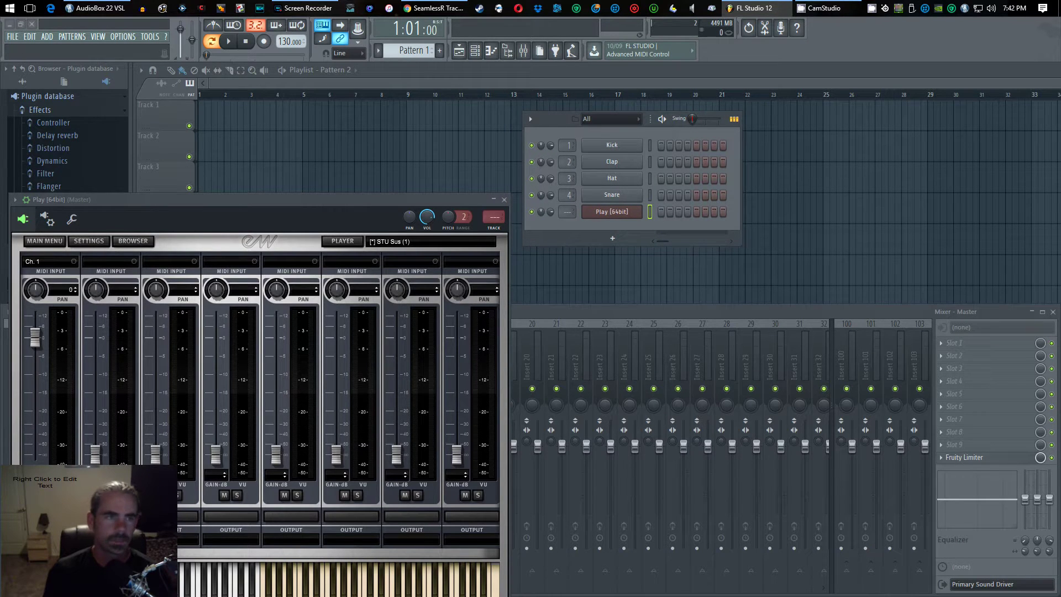
pyautogui.click(46, 36)
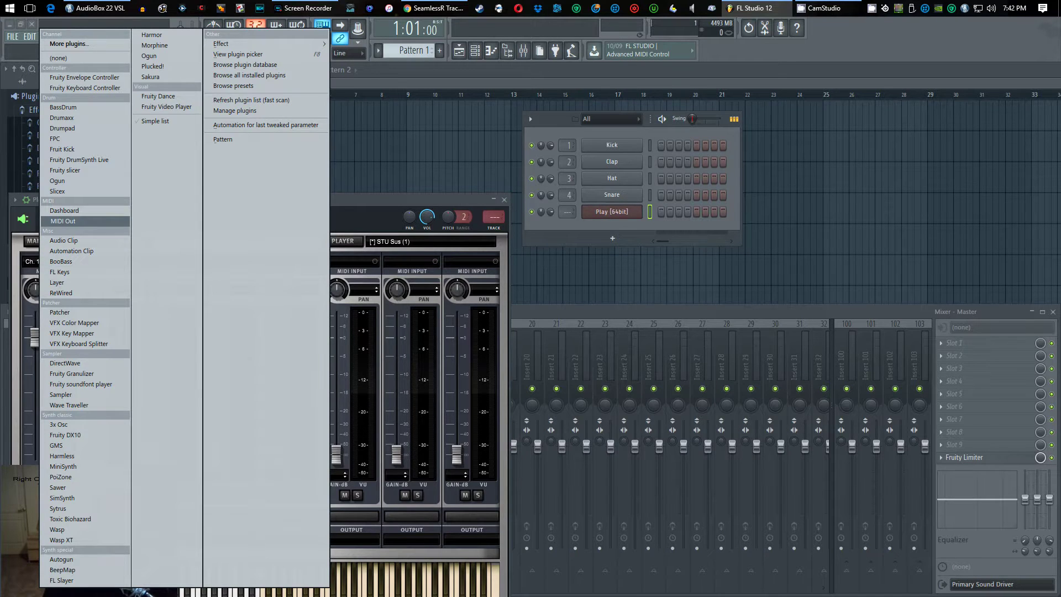
pyautogui.click(63, 221)
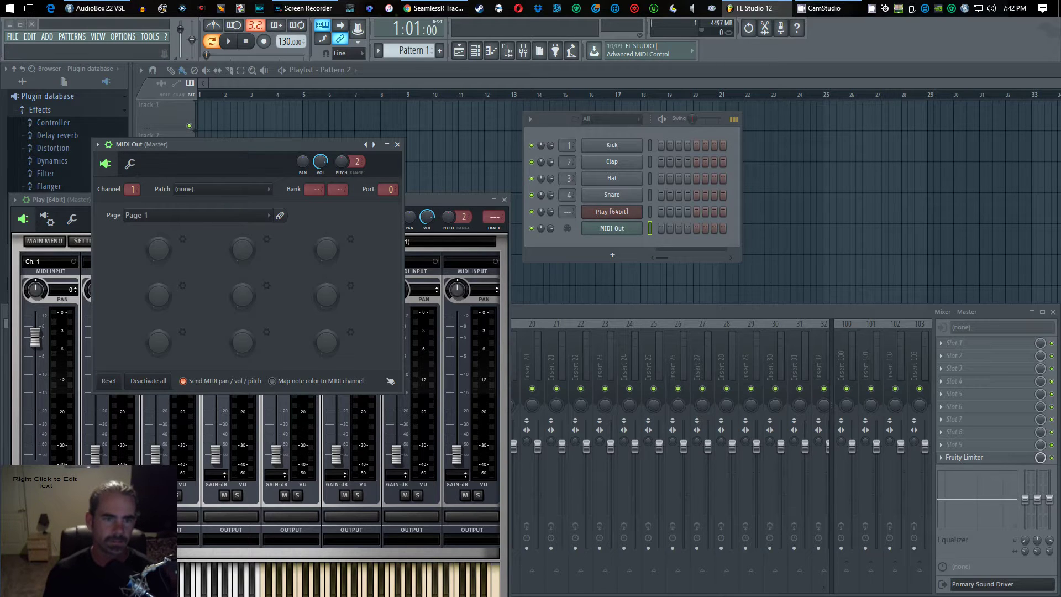
pyautogui.moveTo(244, 144); pyautogui.dragTo(835, 82)
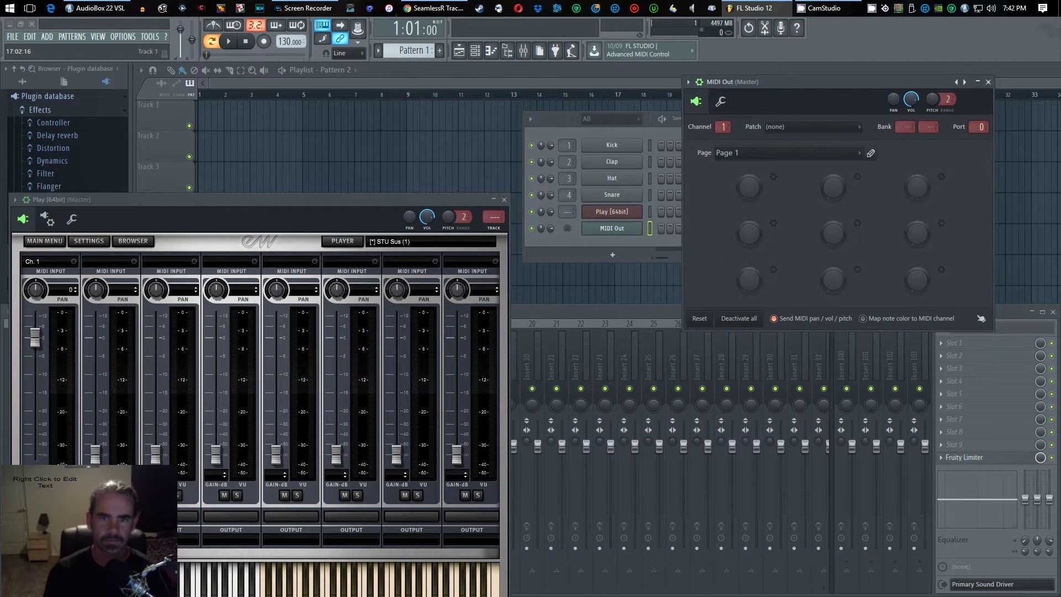
pyautogui.moveTo(559, 117); pyautogui.dragTo(384, 52)
pyautogui.moveTo(265, 199); pyautogui.dragTo(376, 222)
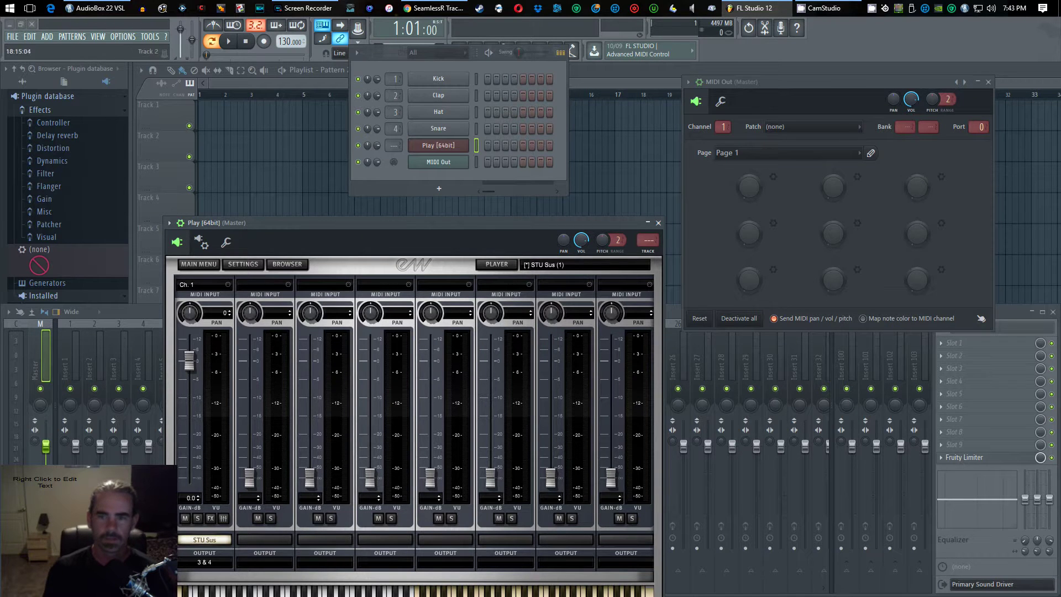
# Check Play's MIDI input port and set the MIDI Out channel's port to 1 to match it
pyautogui.click(202, 242)
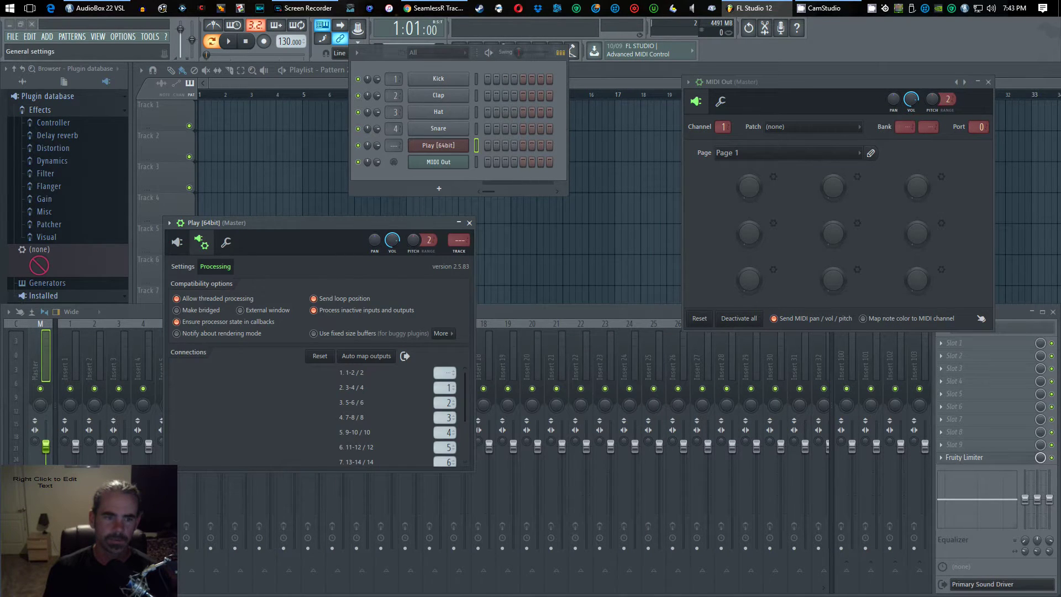
pyautogui.click(182, 267)
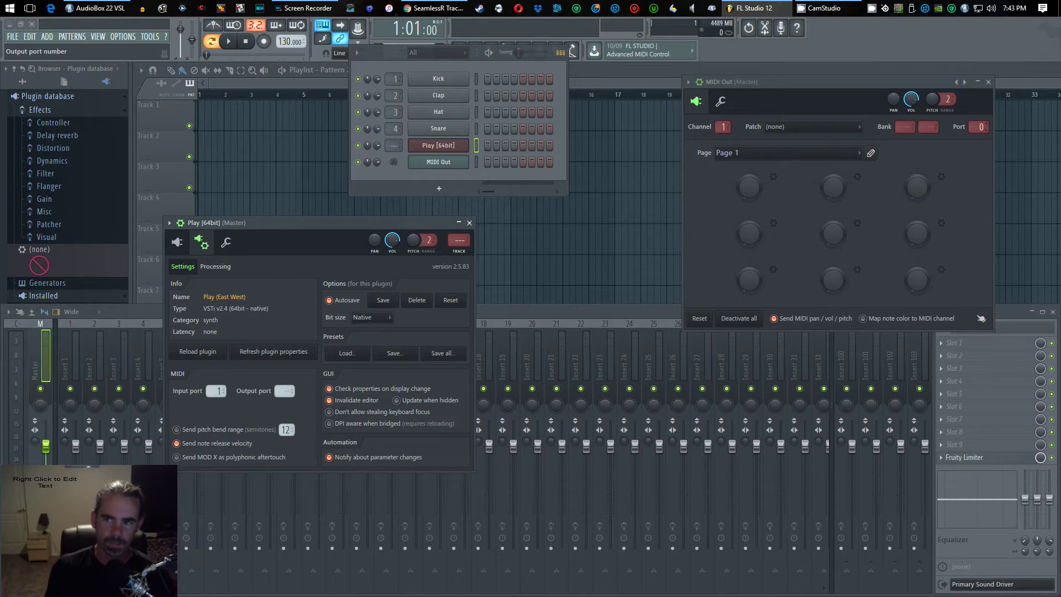
pyautogui.moveTo(978, 126); pyautogui.dragTo(979, 119)
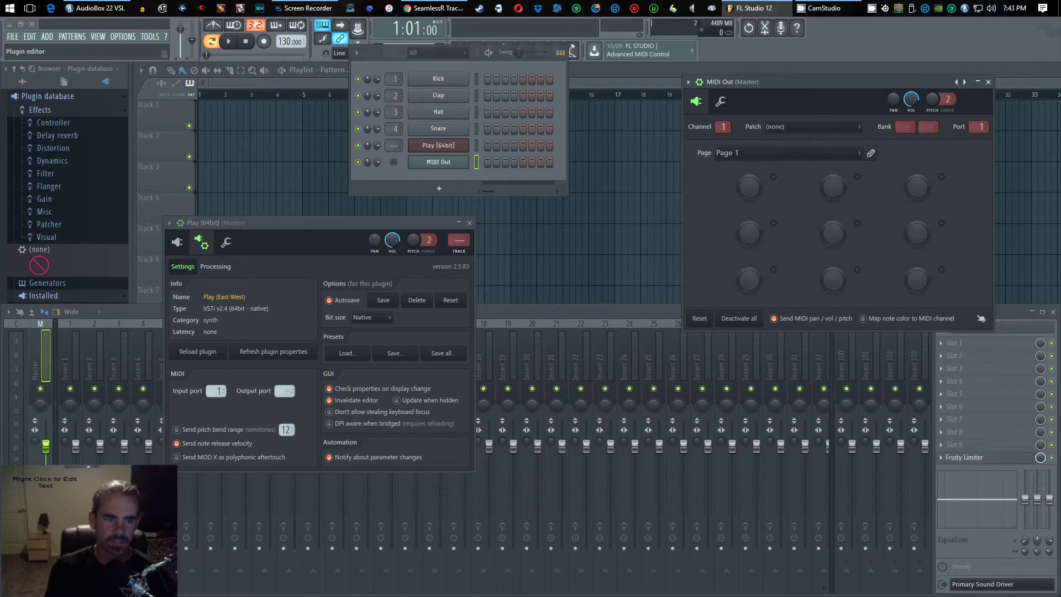
pyautogui.click(177, 242)
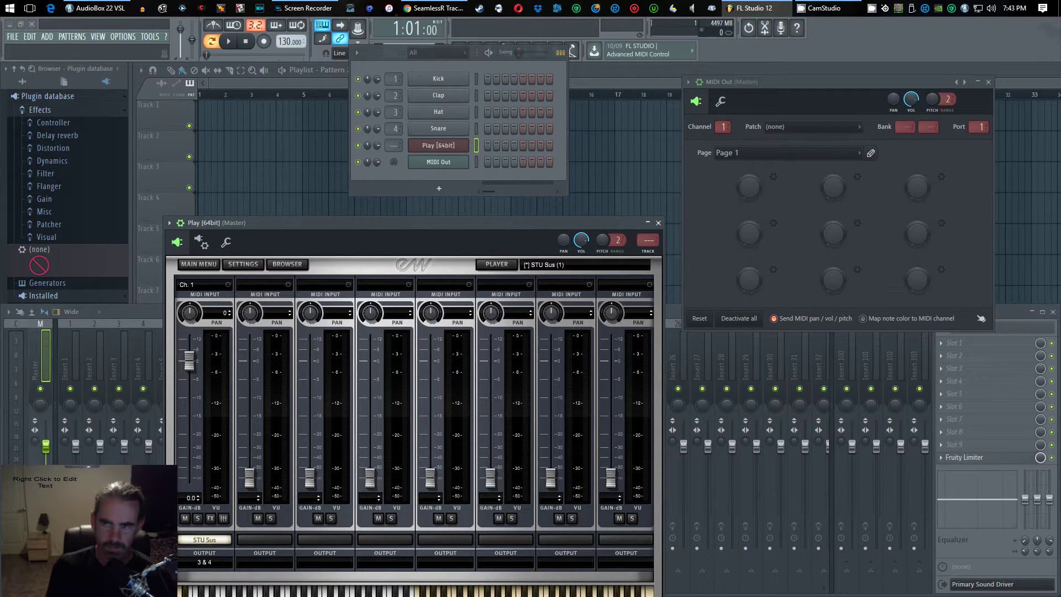
# Configure the first MIDI Out knob with full name Tuba, short name tb, controller CC 7 and channel 1
pyautogui.moveTo(774, 81); pyautogui.dragTo(681, 53)
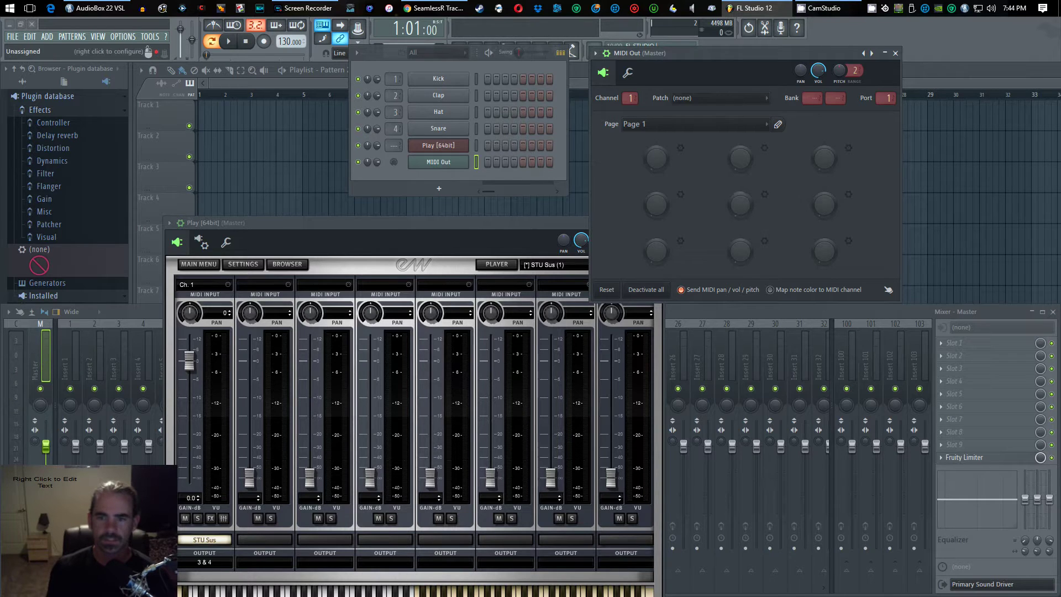
pyautogui.rightClick(655, 158)
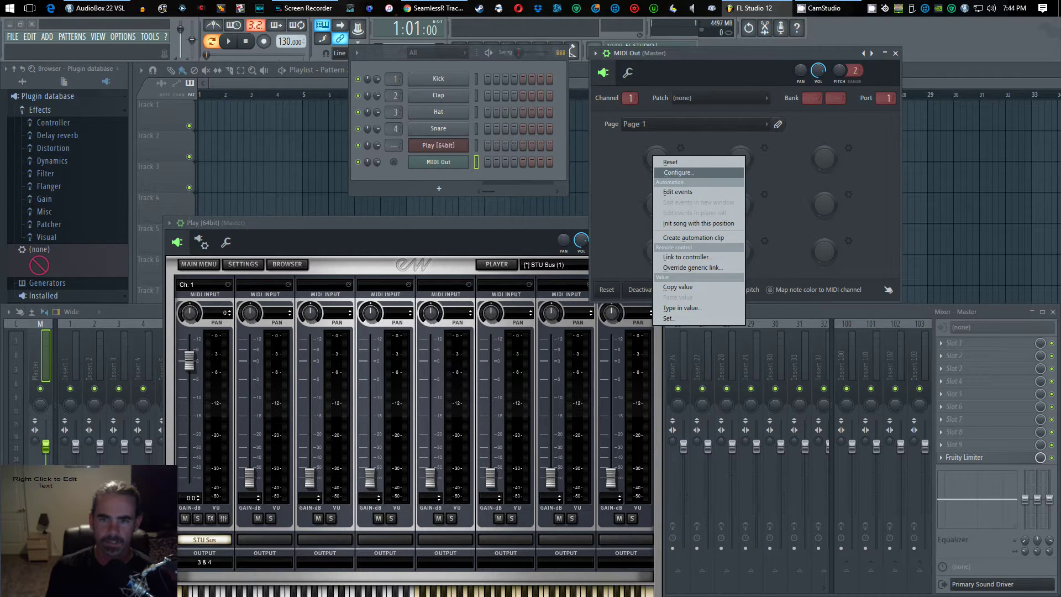
pyautogui.click(679, 172)
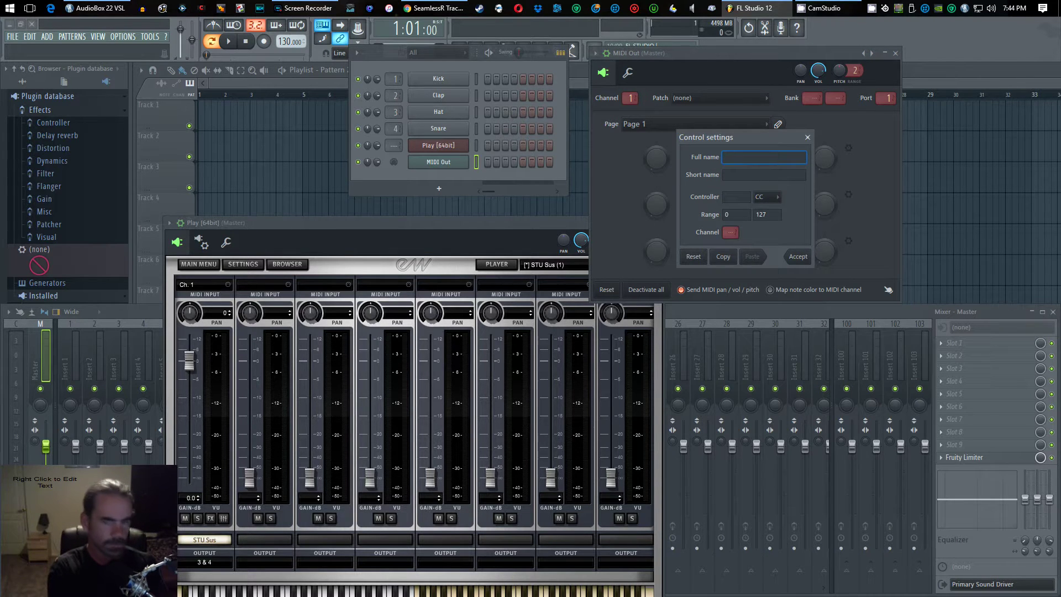
pyautogui.write('Tuba')
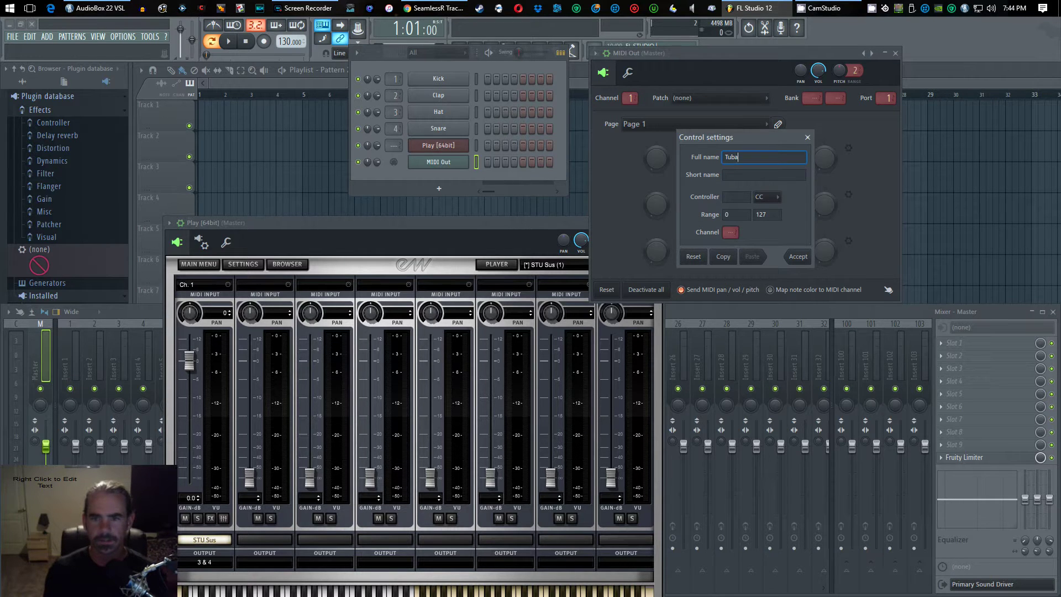
pyautogui.click(763, 175)
pyautogui.write('tb')
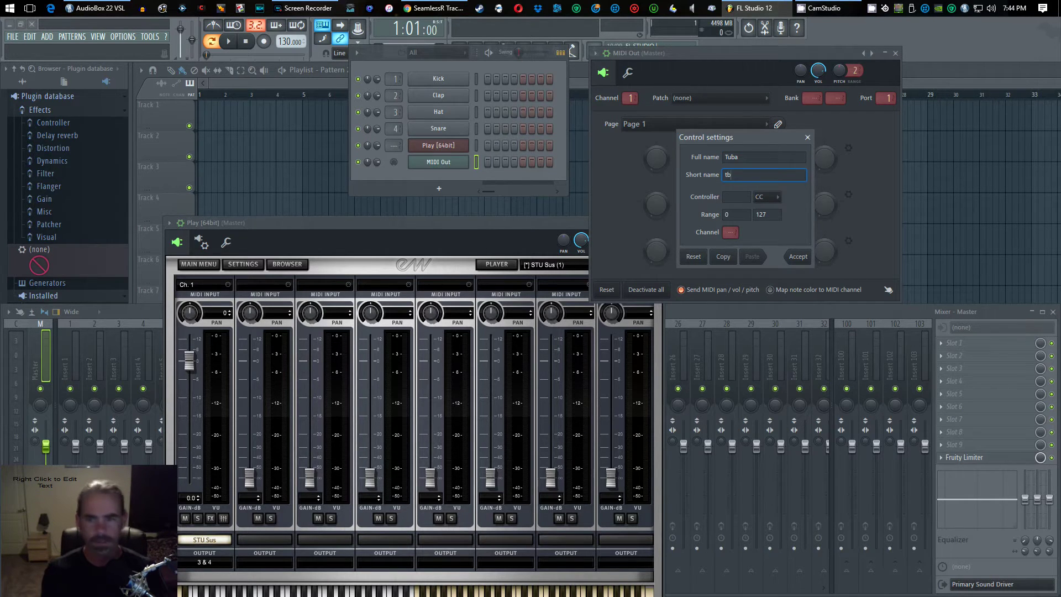
pyautogui.press('Tab')
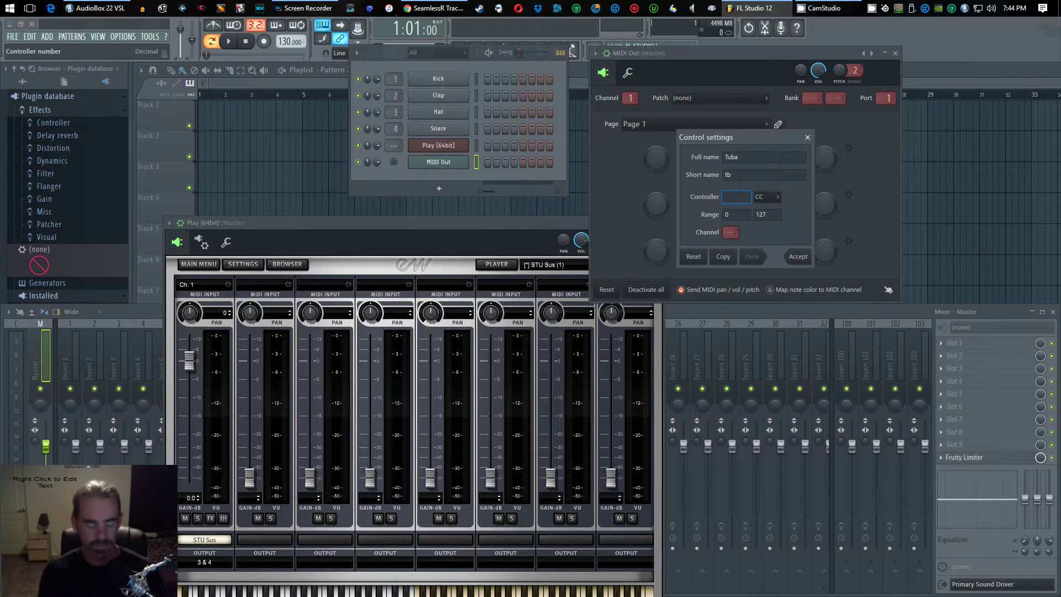
pyautogui.write('7')
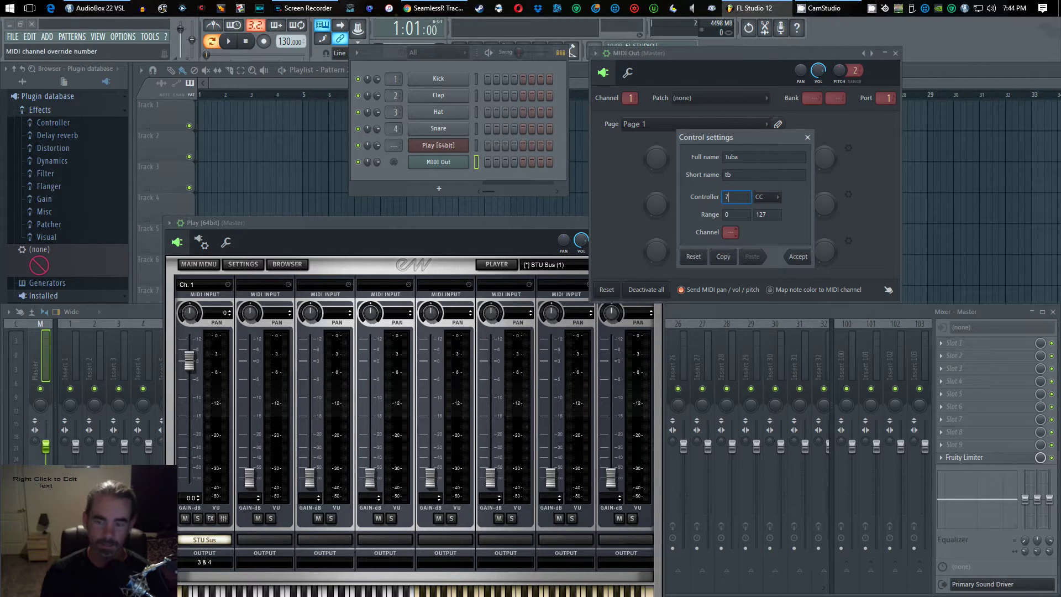
pyautogui.moveTo(730, 232); pyautogui.dragTo(730, 226)
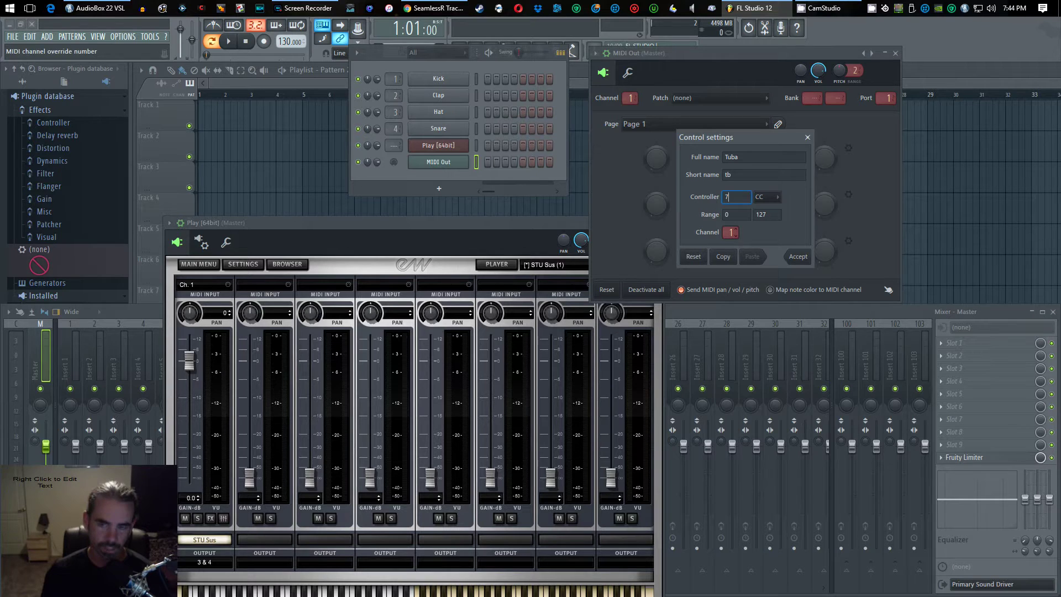
pyautogui.click(798, 257)
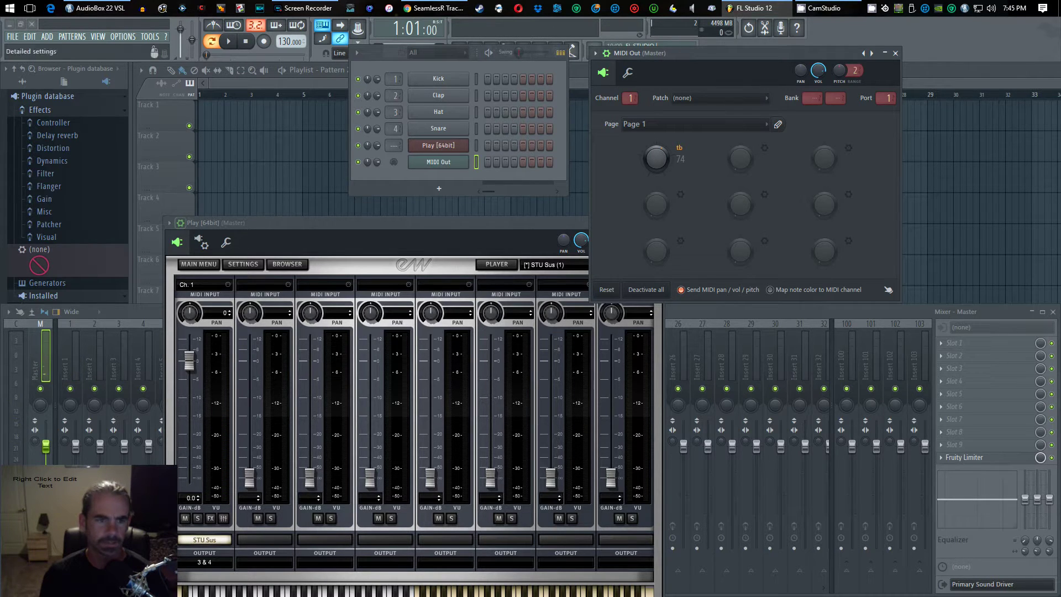
# Browse Play's parameters and look through its list of MIDI CC entries, including CC #7 (Main volume), with the mixer hidden
pyautogui.click(438, 145)
pyautogui.moveTo(415, 222); pyautogui.dragTo(392, 98)
pyautogui.click(147, 98)
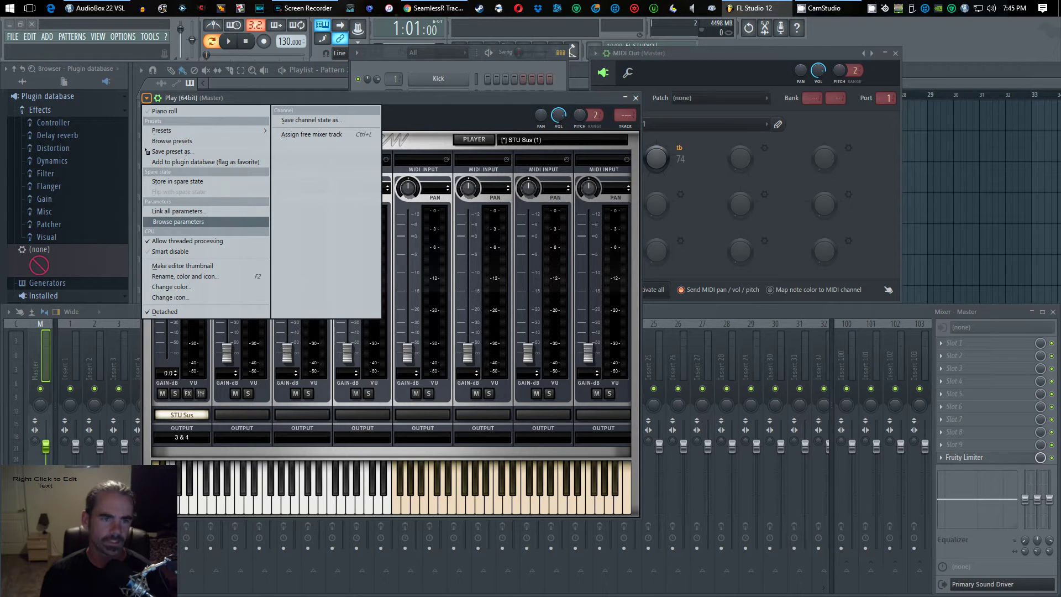
pyautogui.click(178, 222)
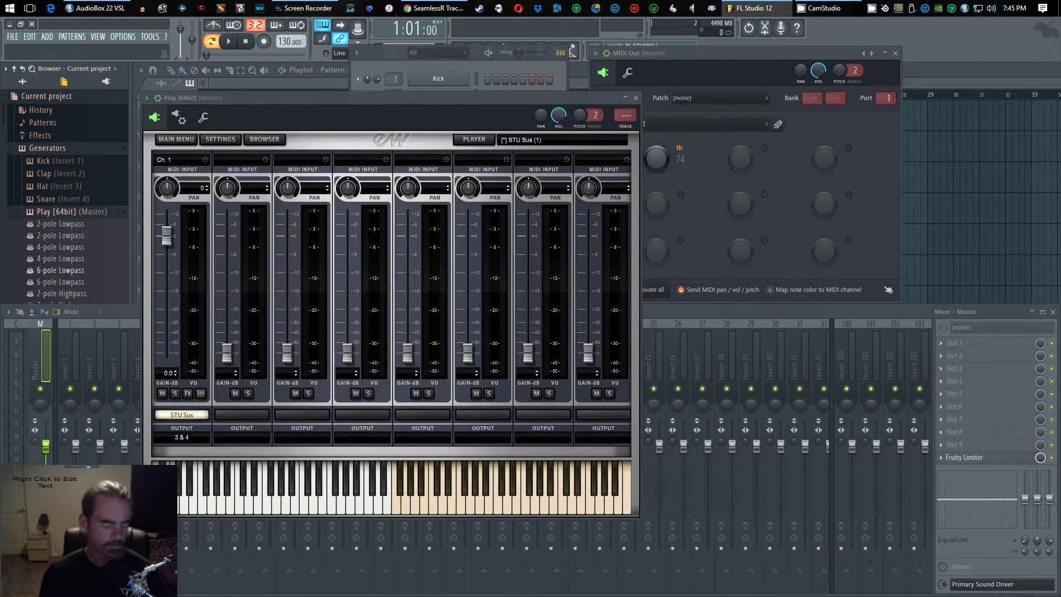
pyautogui.press('F9')
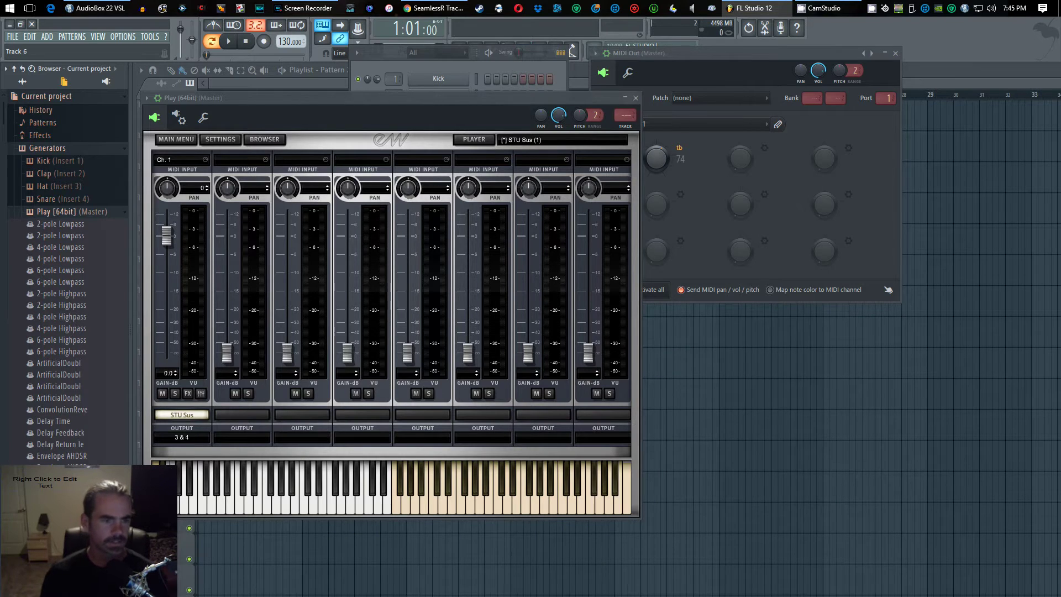
pyautogui.scroll(-6, 67, 374)
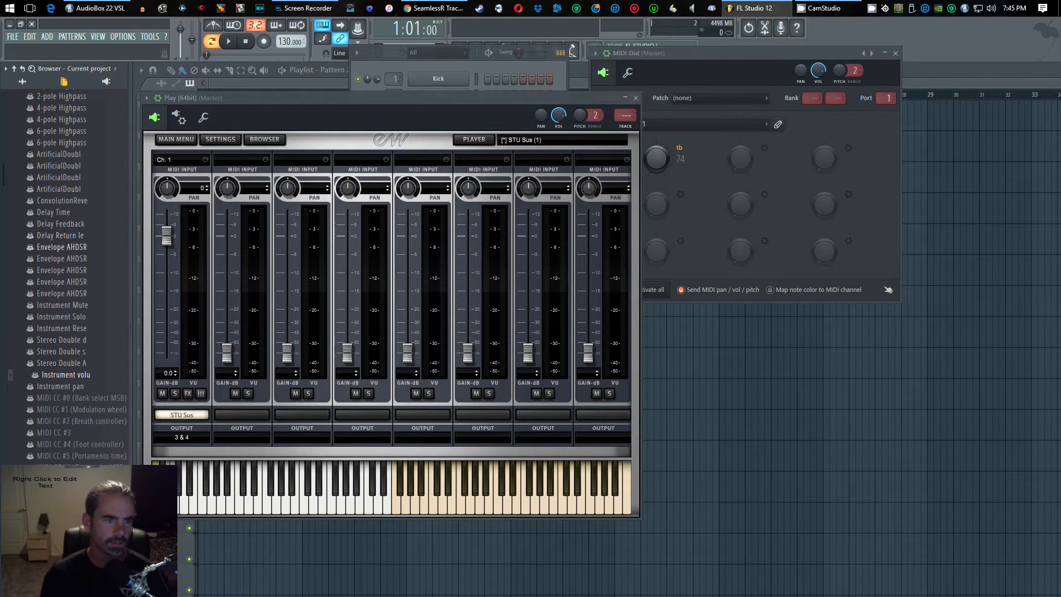
pyautogui.scroll(-8, 66, 276)
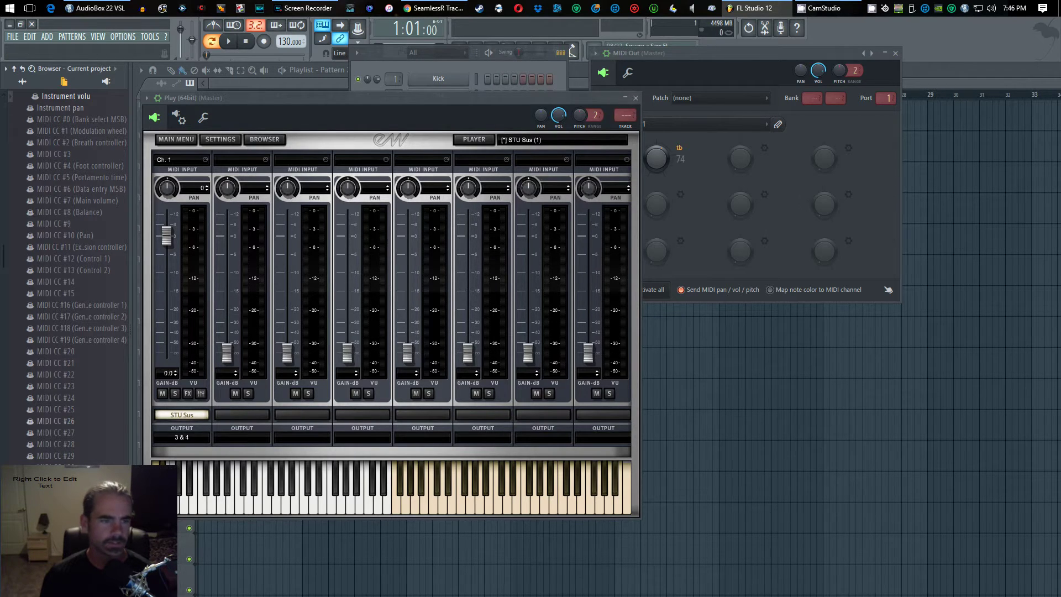
pyautogui.scroll(-10, 77, 315)
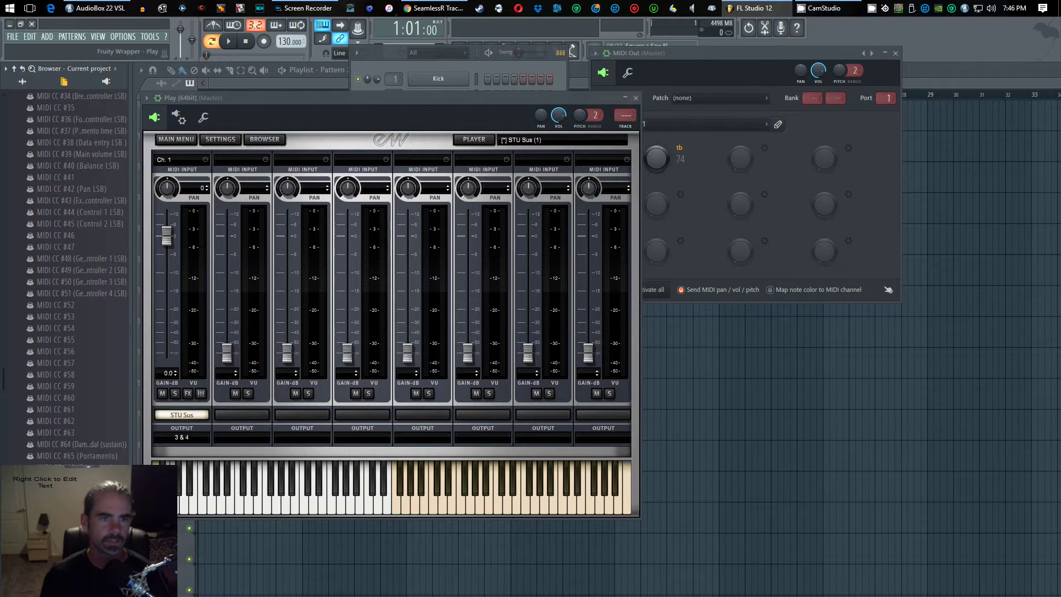
# Add the ST2 QLeg Vib patch from Solo Trumpet 2's 1 Long folder to Play and delete its duplicate instance
pyautogui.moveTo(387, 98); pyautogui.dragTo(431, 115)
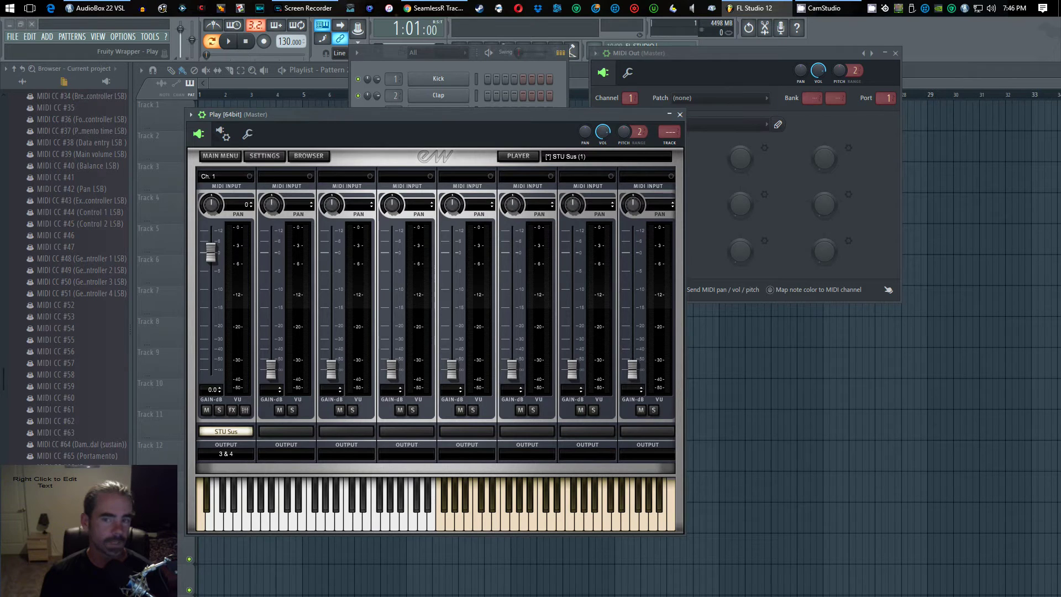
pyautogui.moveTo(434, 114); pyautogui.dragTo(488, 120)
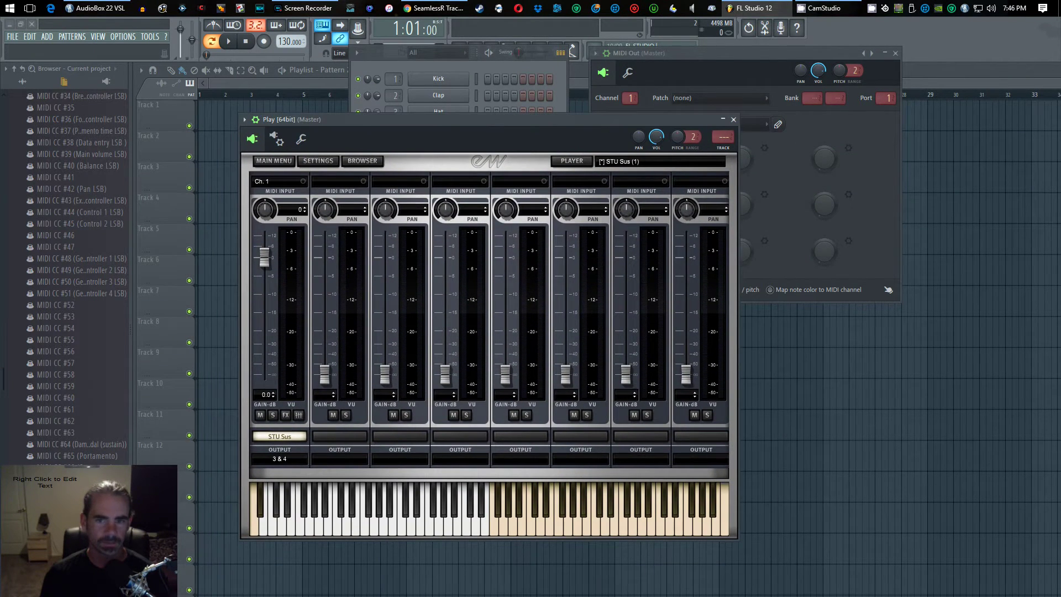
pyautogui.click(572, 161)
pyautogui.click(574, 161)
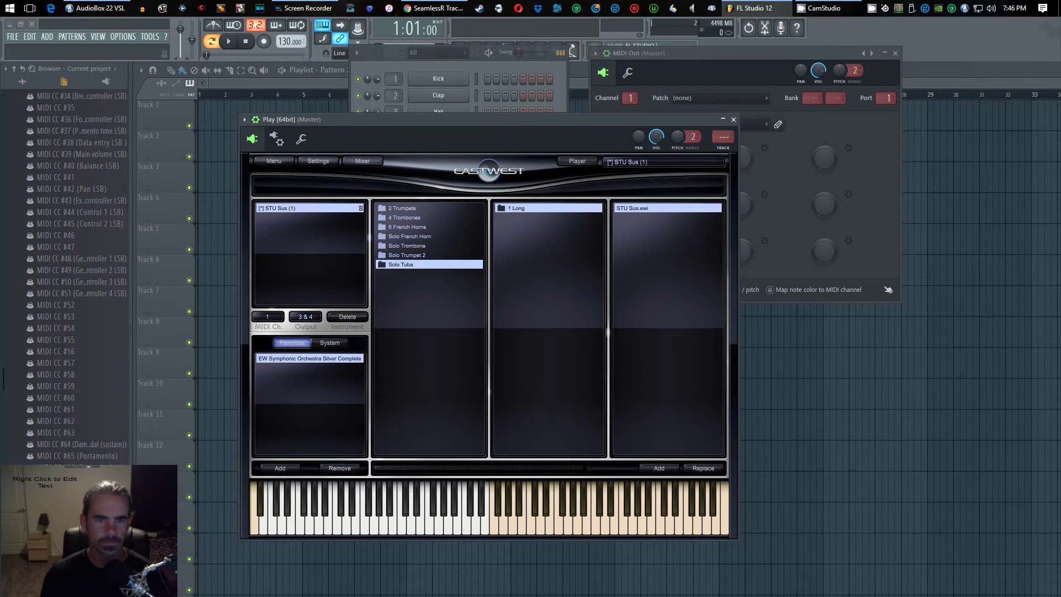
pyautogui.click(406, 255)
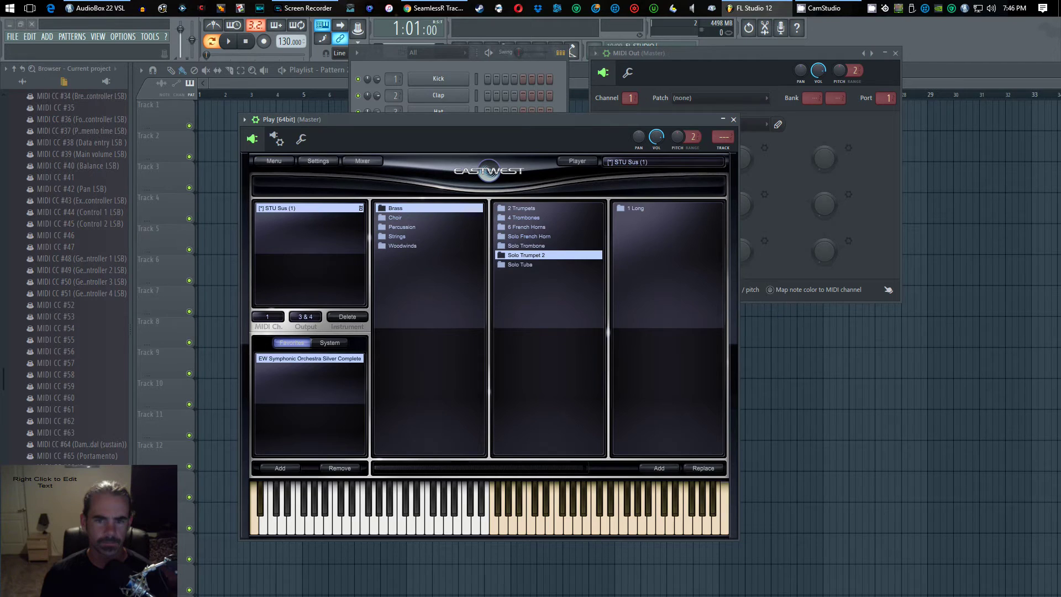
pyautogui.scroll(-1, 490, 329)
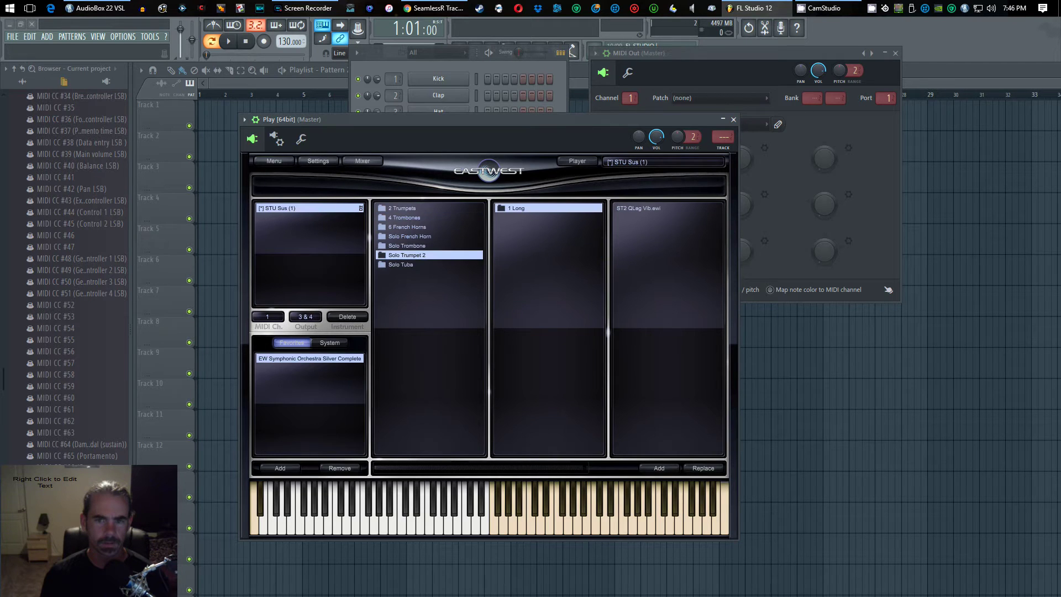
pyautogui.click(638, 208)
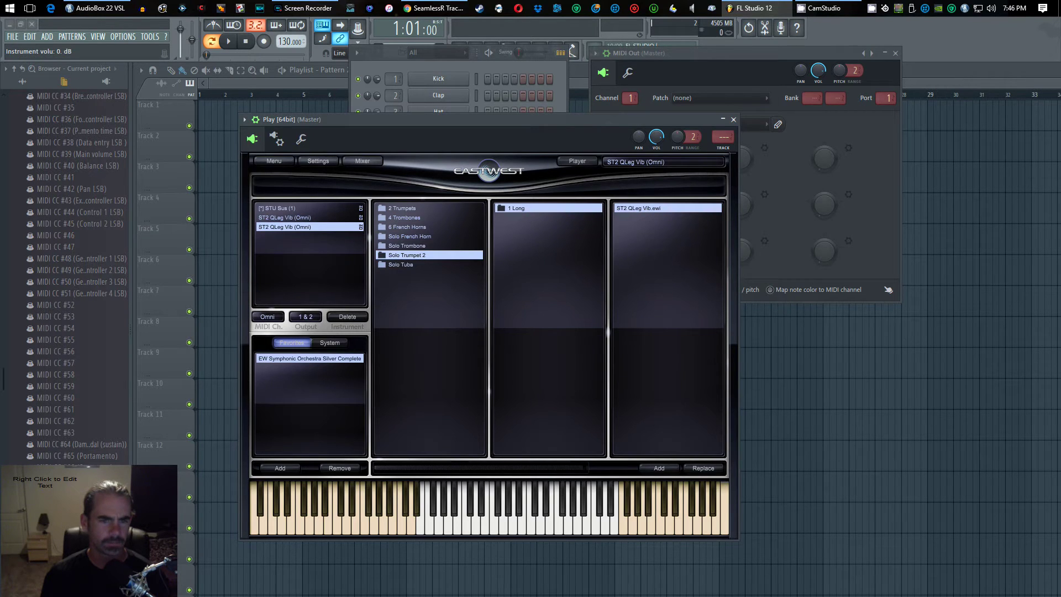
pyautogui.click(347, 316)
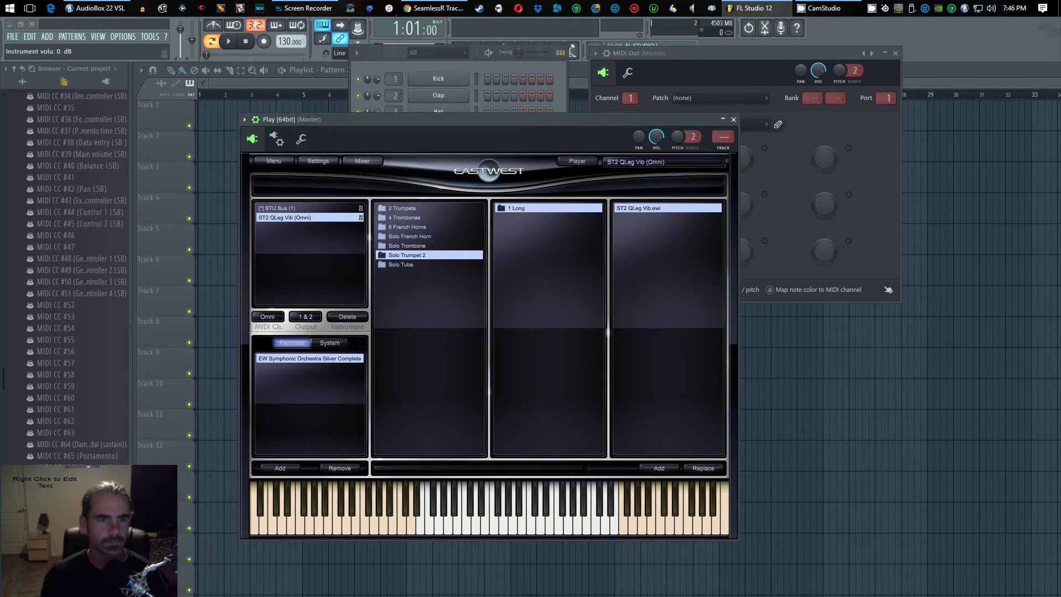
# In Play's internal mixer, set the ST2 QLeg Vib instrument's MIDI input to Ch. 2 and its output to 5 & 6
pyautogui.click(363, 161)
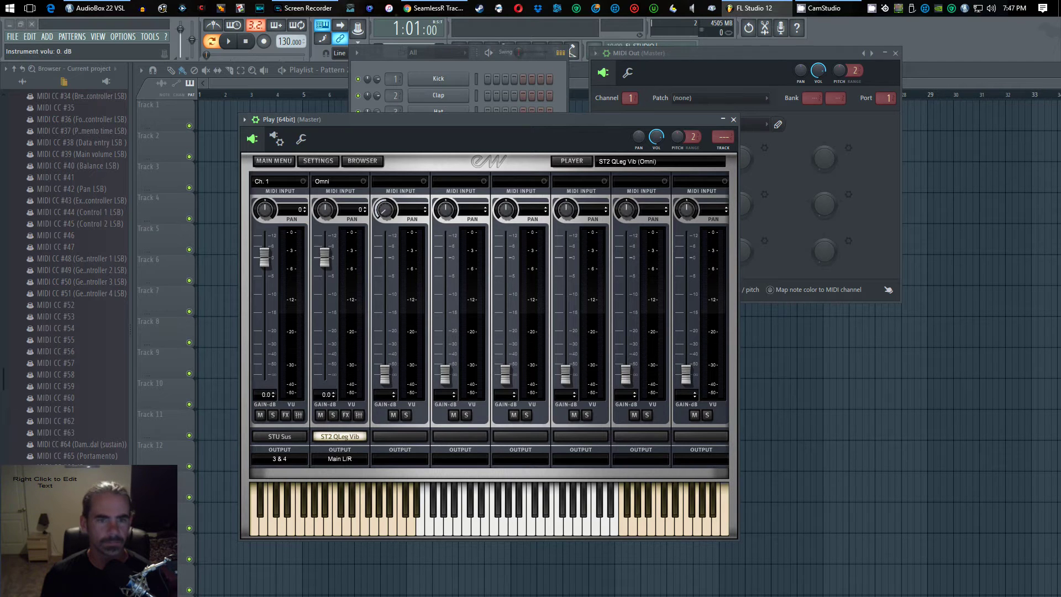
pyautogui.click(340, 181)
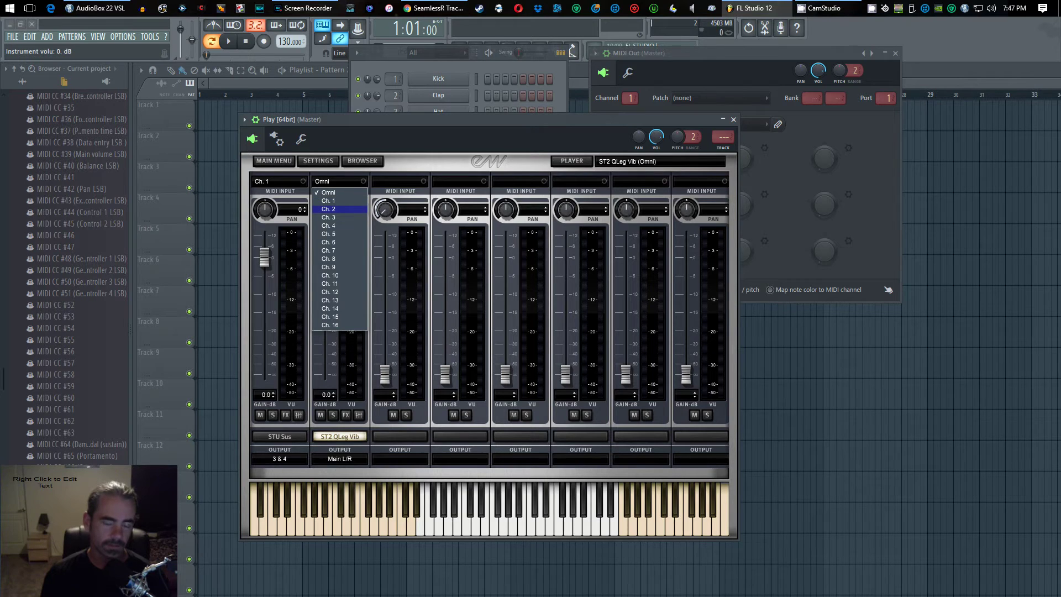
pyautogui.click(329, 209)
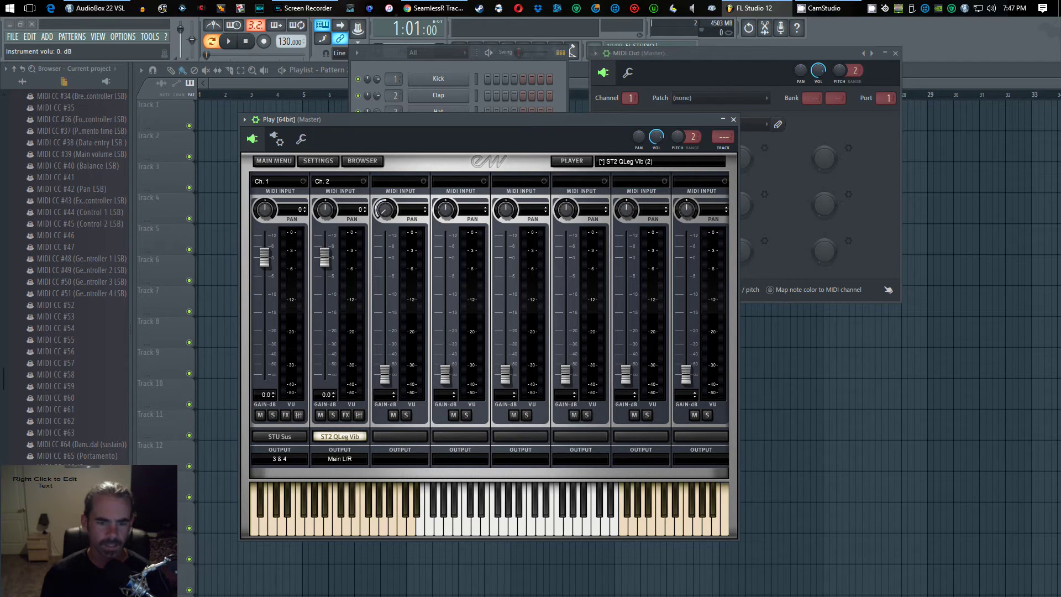
pyautogui.click(339, 458)
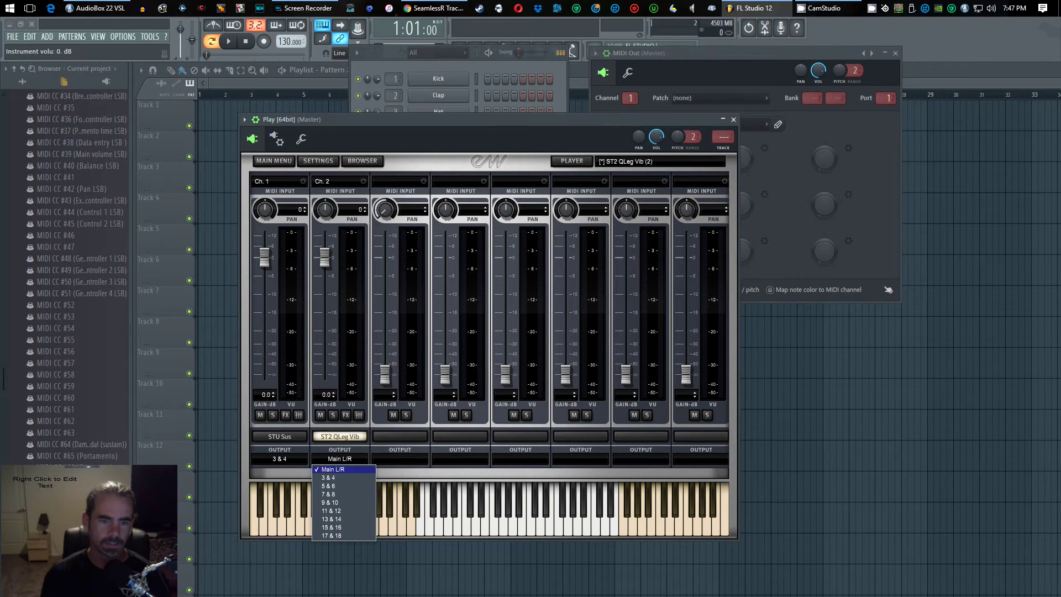
pyautogui.click(339, 486)
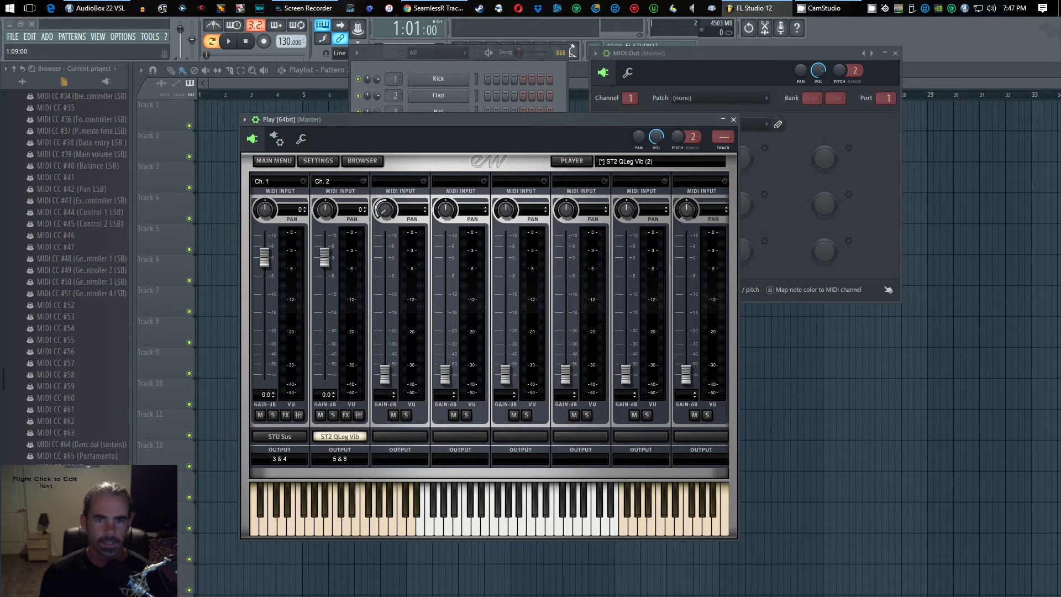
# Check Play's MIDI input port and its output connections in the plugin wrapper, then return to Play's interface
pyautogui.moveTo(287, 120); pyautogui.dragTo(278, 298)
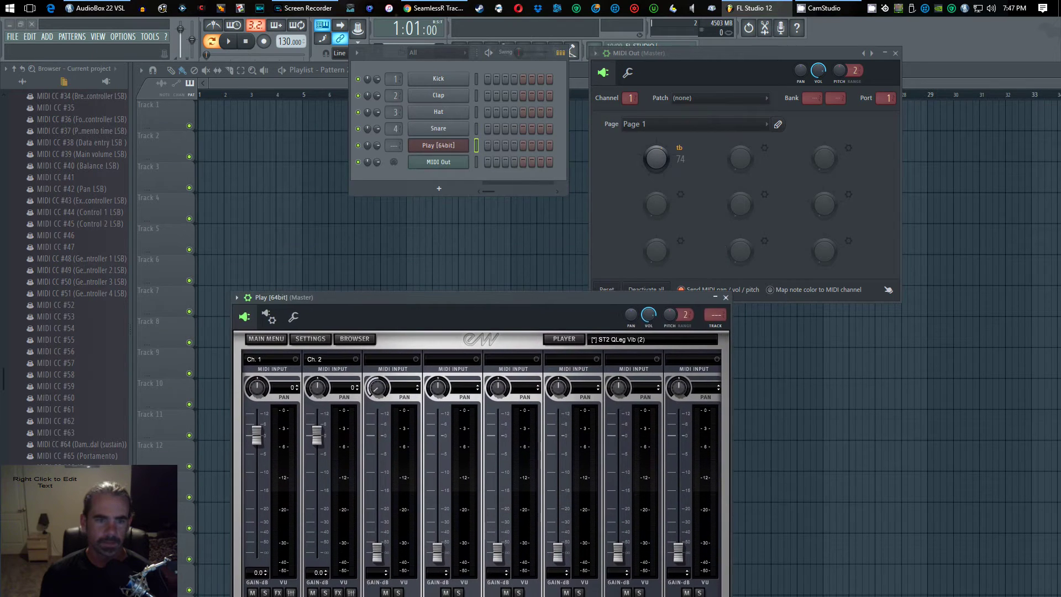
pyautogui.click(269, 316)
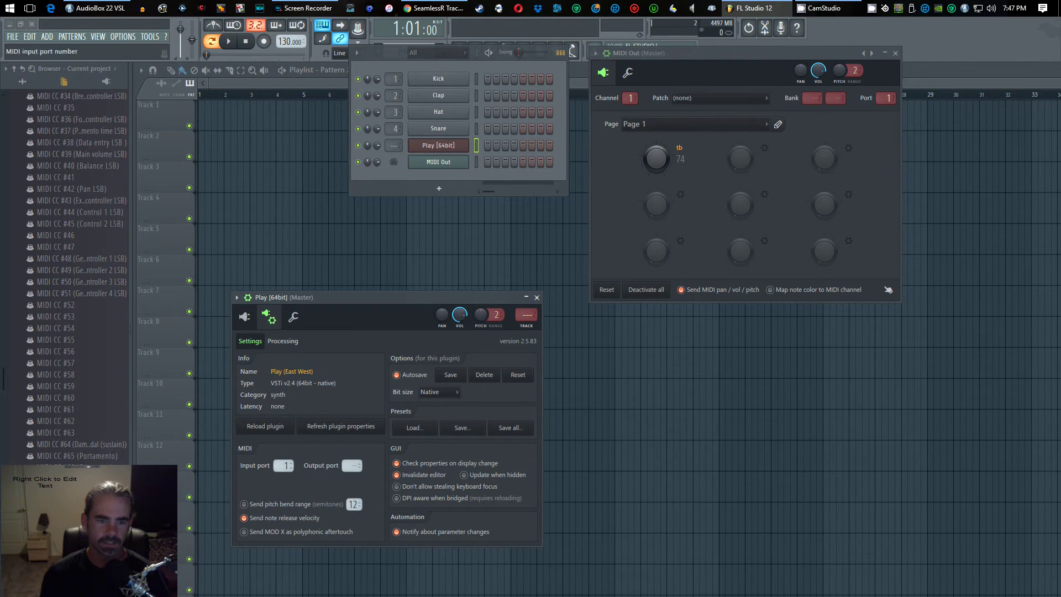
pyautogui.click(283, 341)
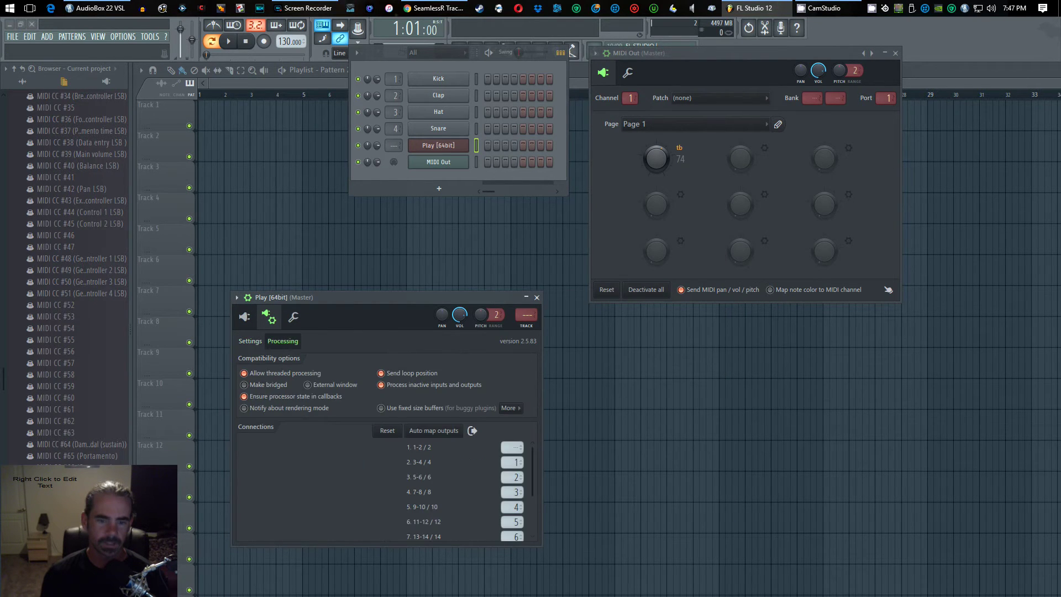
pyautogui.click(244, 316)
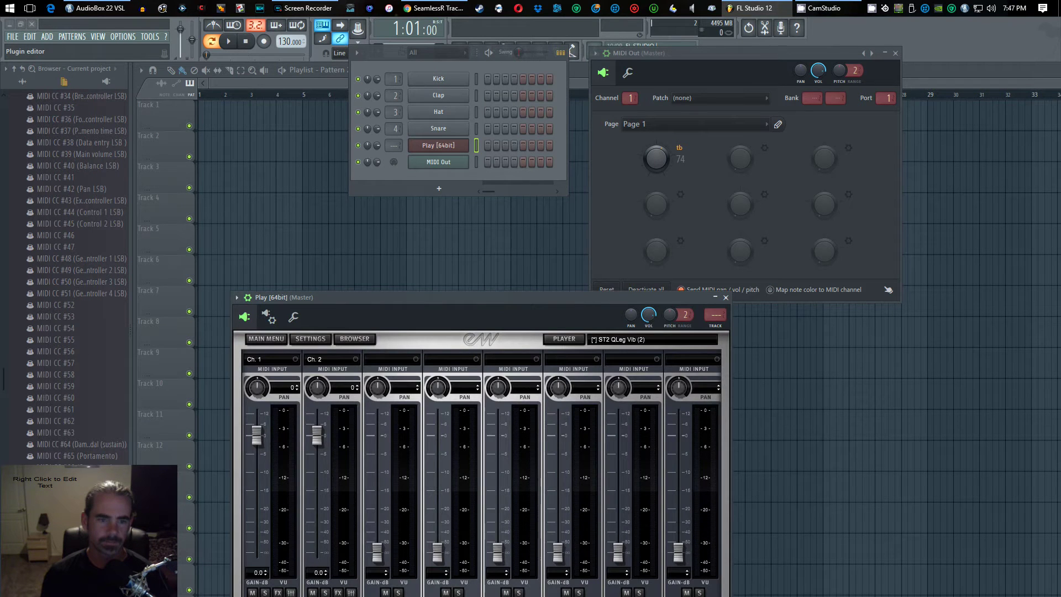
pyautogui.moveTo(387, 298); pyautogui.dragTo(367, 295)
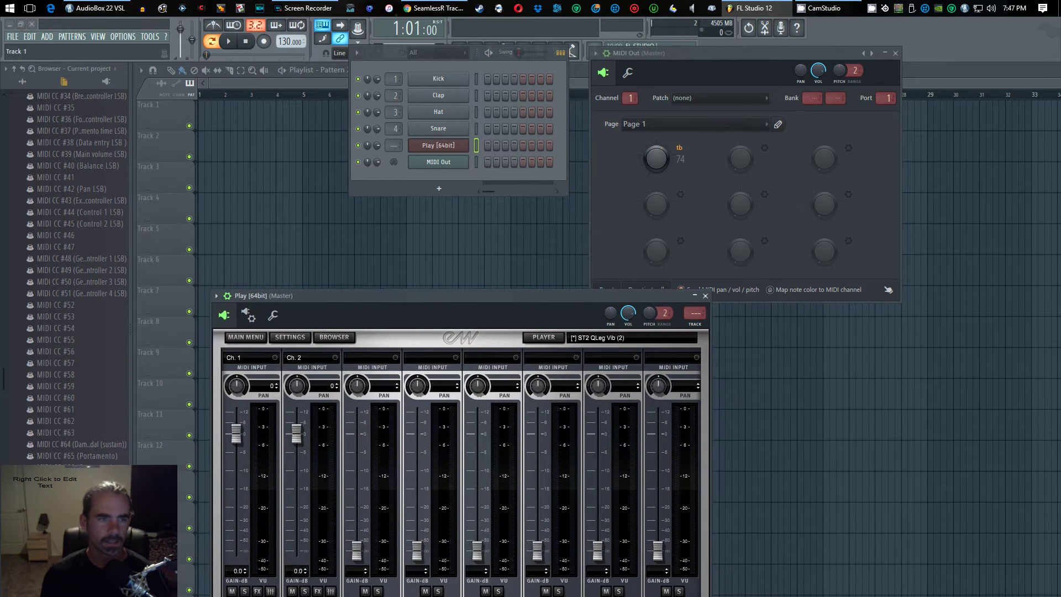
# Add a second MIDI Out channel and set it to channel 2 and port 1
pyautogui.click(47, 36)
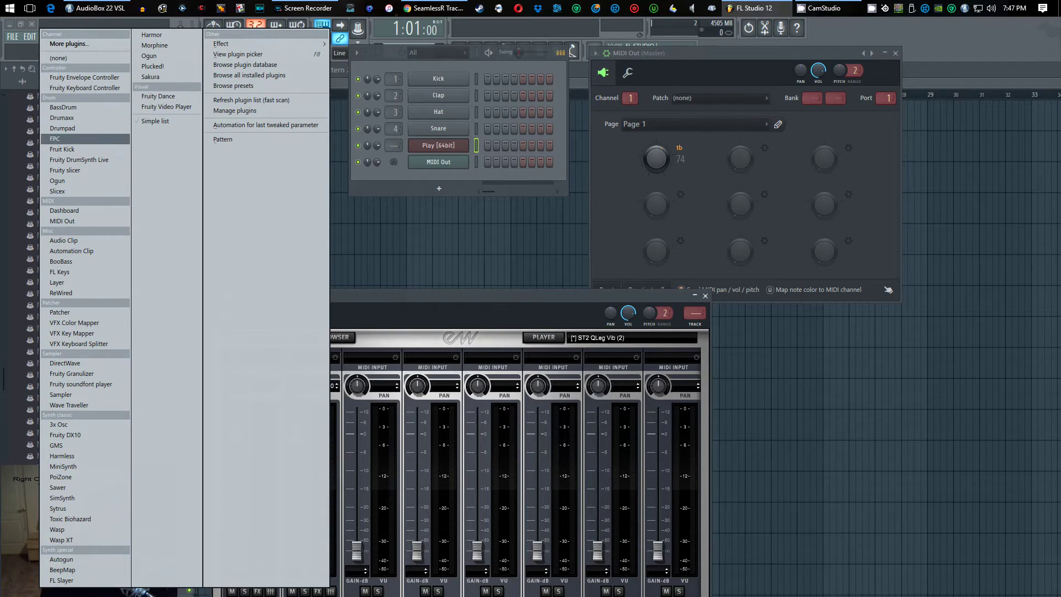
pyautogui.click(62, 221)
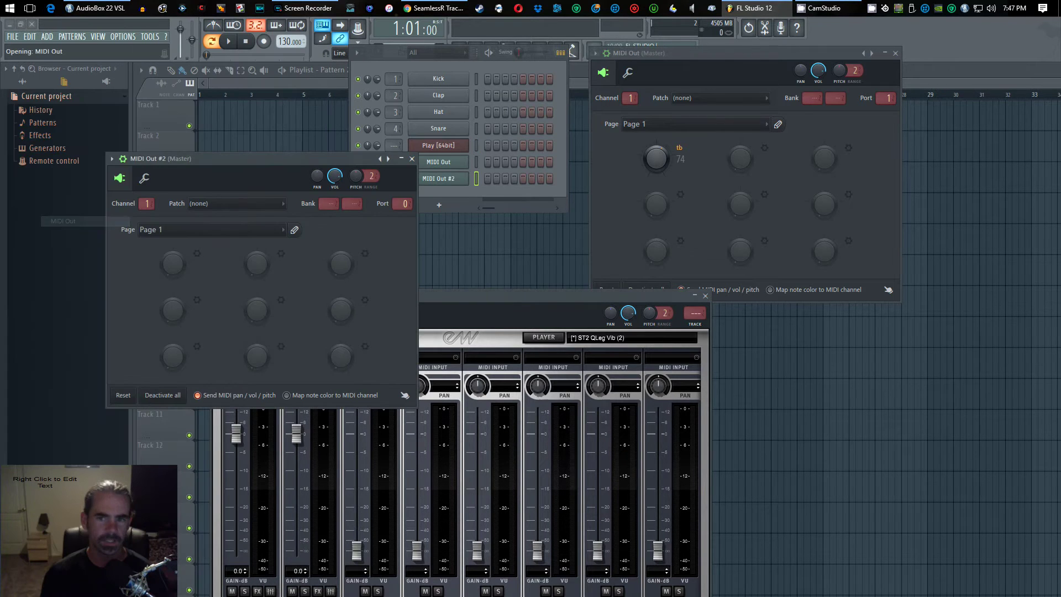
pyautogui.moveTo(221, 159); pyautogui.dragTo(336, 51)
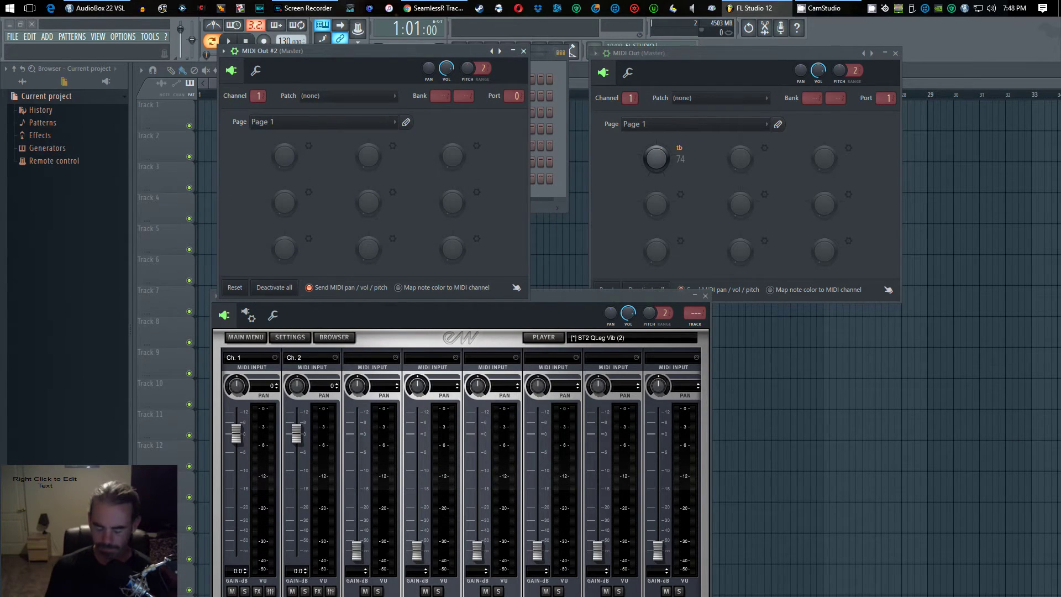
pyautogui.moveTo(258, 95); pyautogui.dragTo(258, 88)
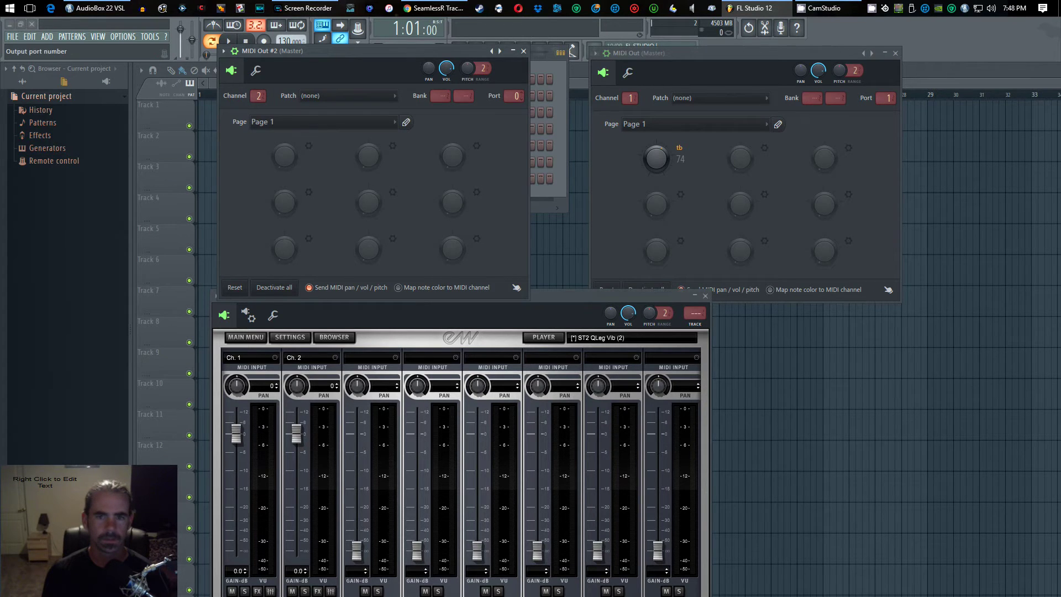
pyautogui.scroll(1, 515, 95)
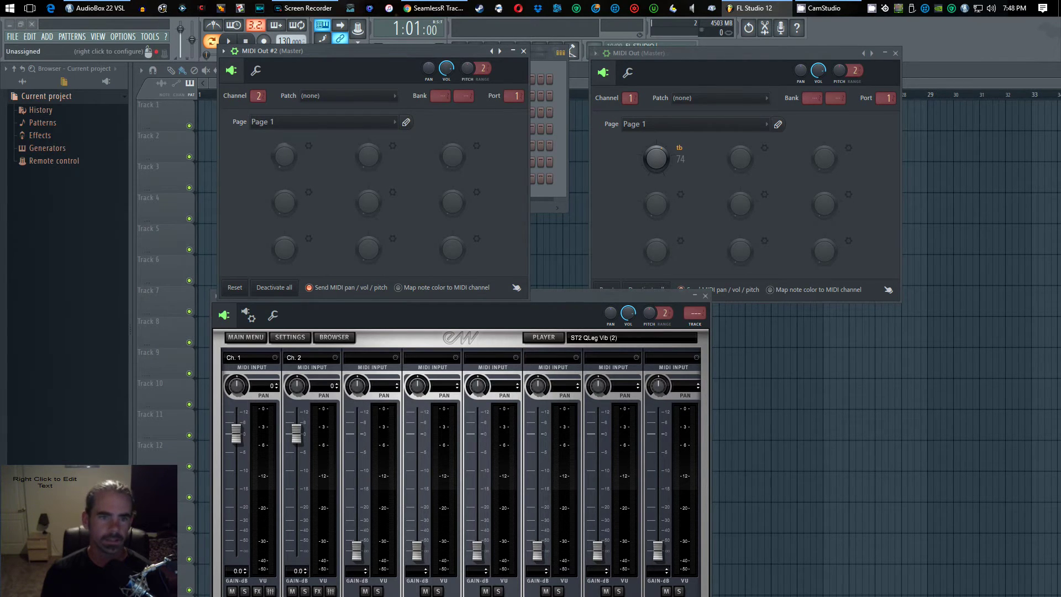
# Configure the second MIDI Out's first knob with full name Trumpet, controller CC 7 and channel 2, and move its window clear of the channel rack
pyautogui.rightClick(285, 156)
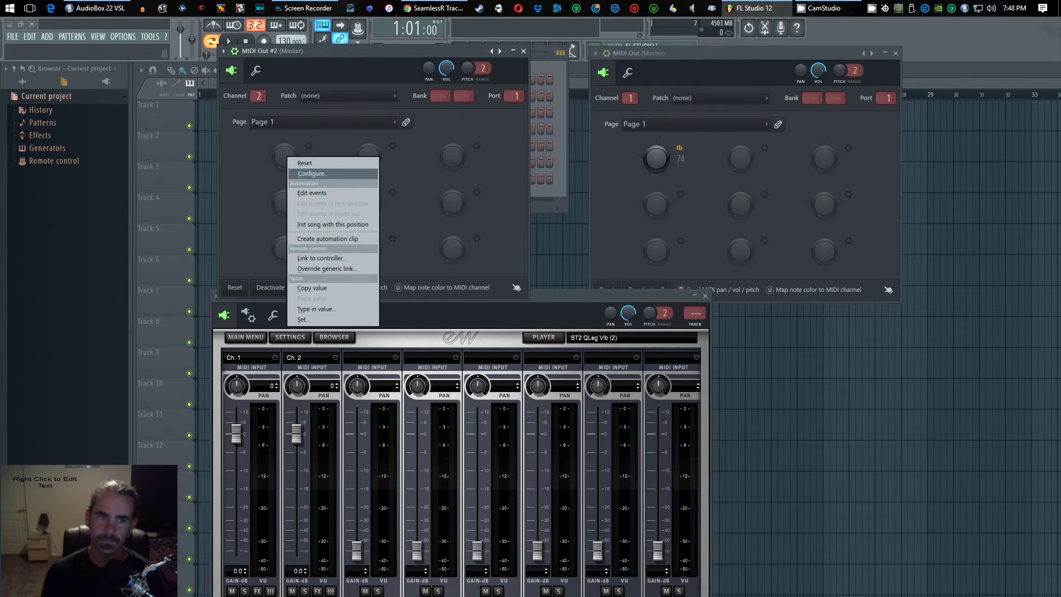
pyautogui.click(312, 173)
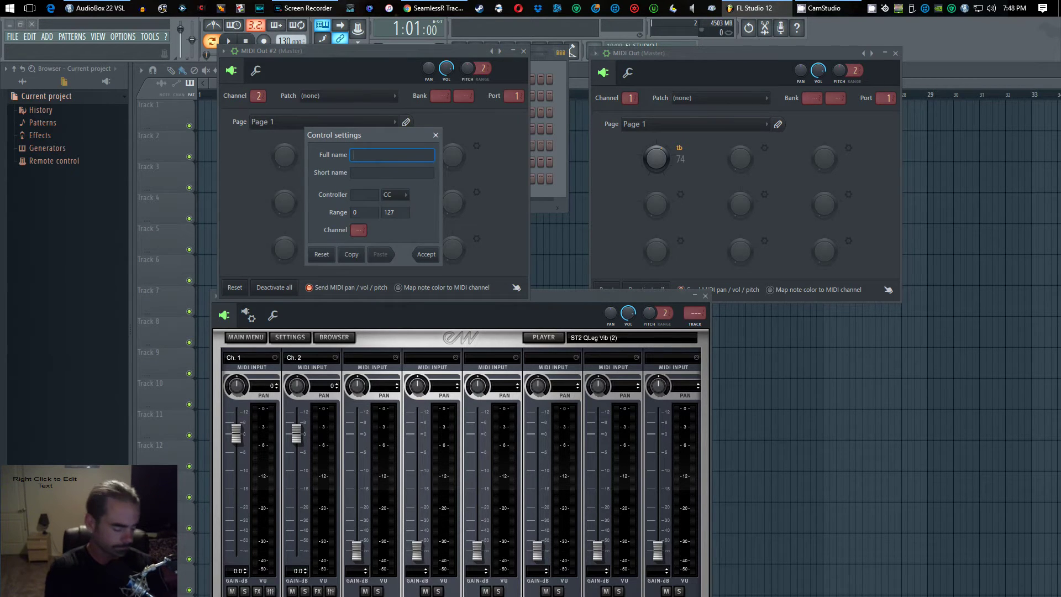
pyautogui.write('Tr')
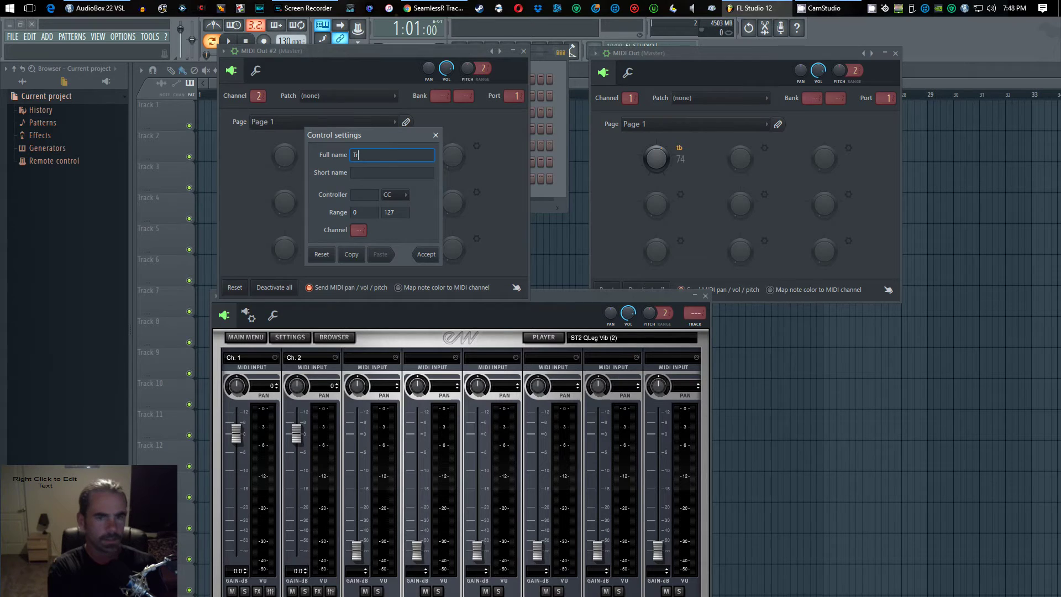
pyautogui.write('umpet')
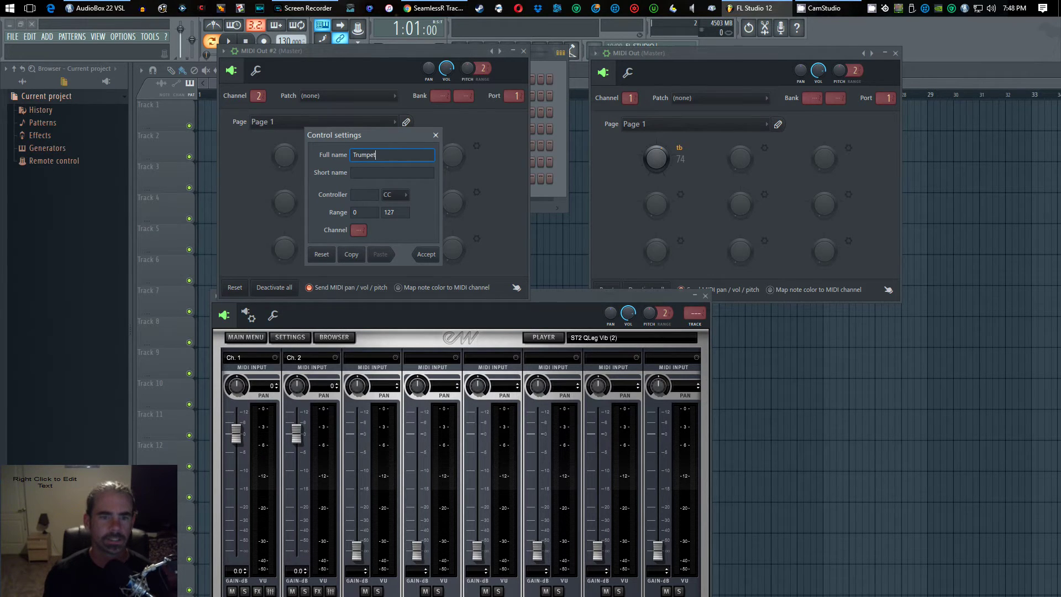
pyautogui.click(364, 195)
pyautogui.write('7')
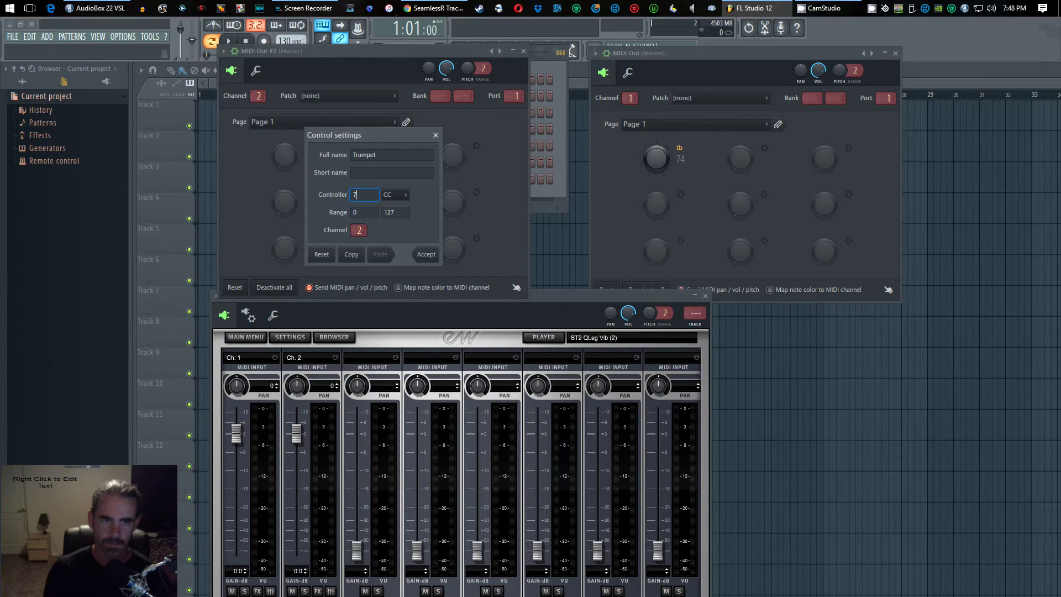
pyautogui.press('Return')
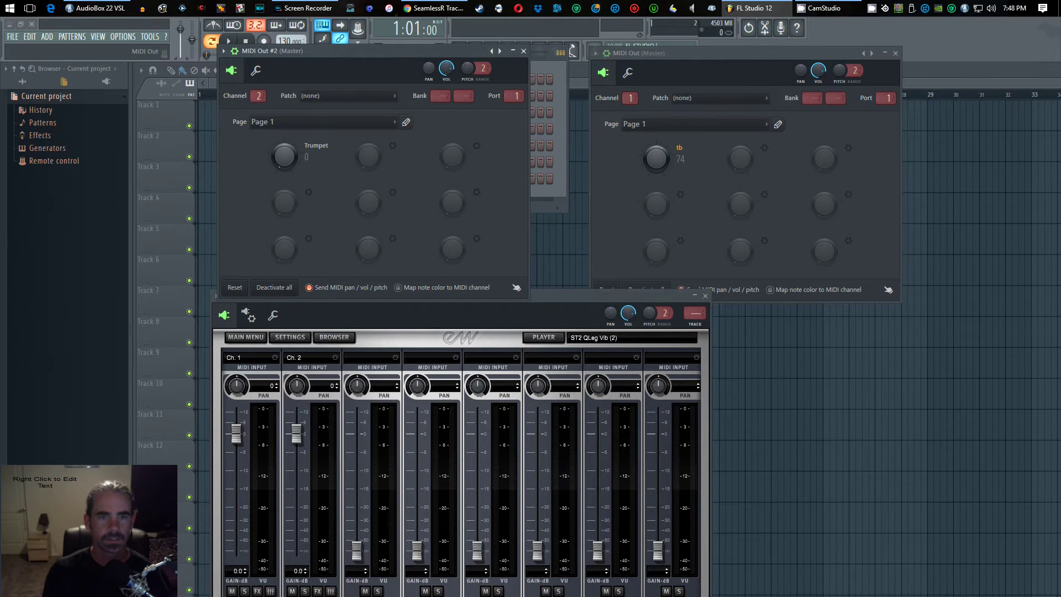
pyautogui.moveTo(354, 51); pyautogui.dragTo(812, 171)
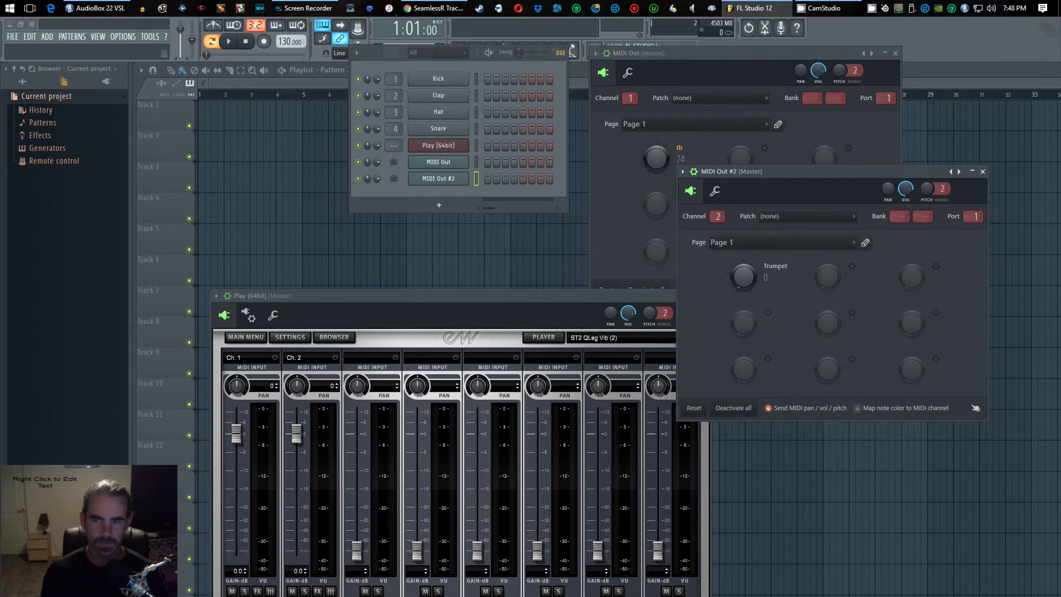
pyautogui.moveTo(812, 171); pyautogui.dragTo(824, 137)
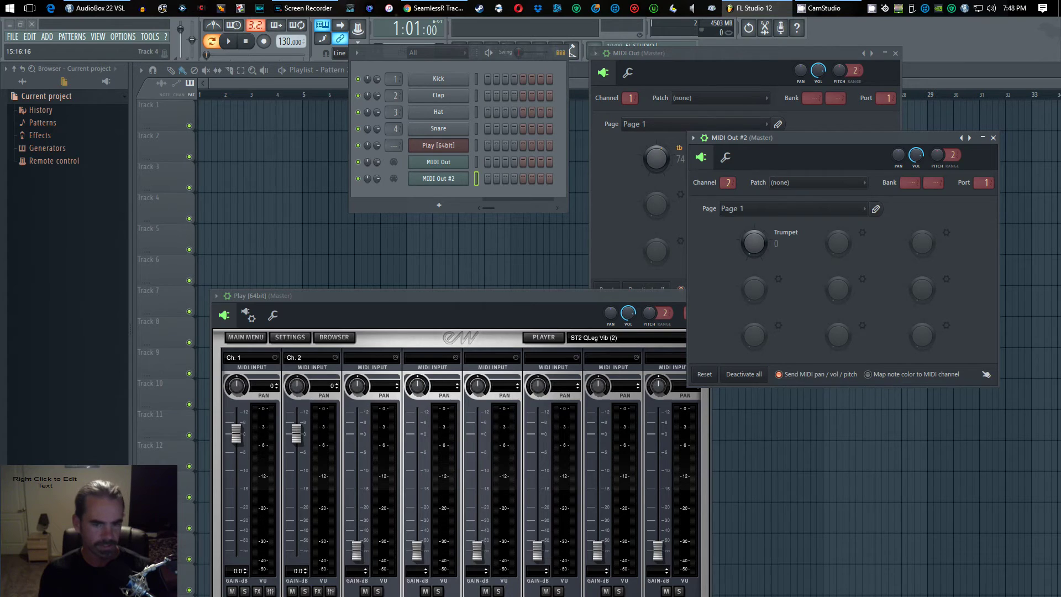
pyautogui.press('F9')
pyautogui.moveTo(575, 295); pyautogui.dragTo(879, 79)
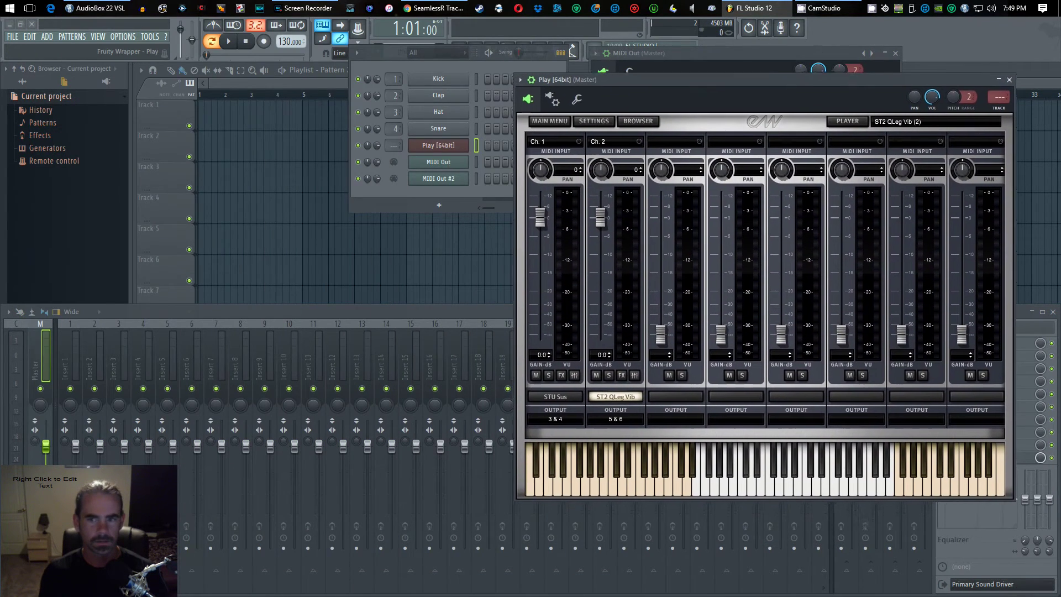
pyautogui.moveTo(599, 79); pyautogui.dragTo(600, 75)
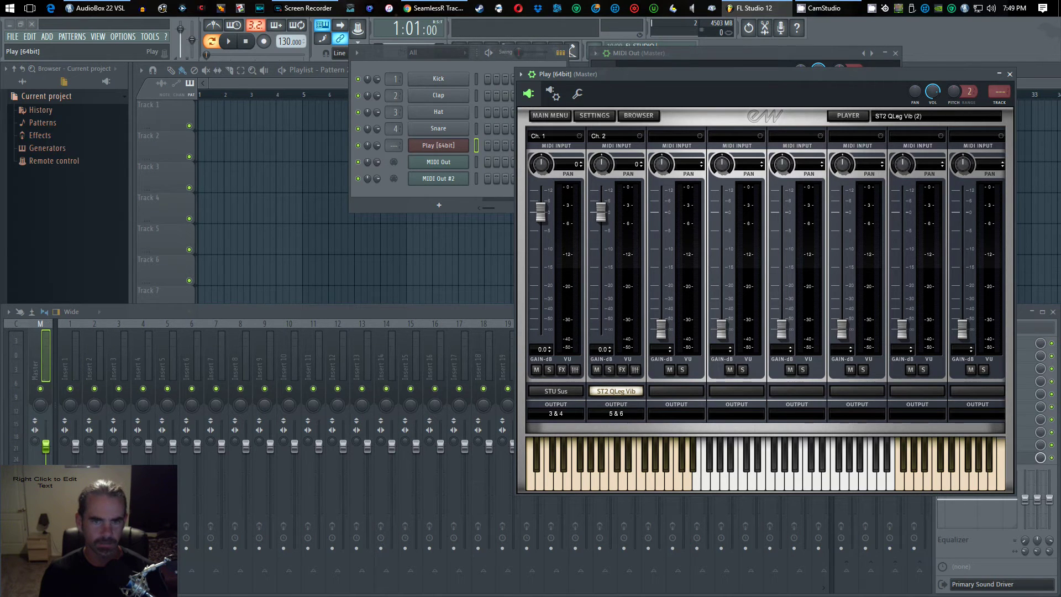
pyautogui.click(438, 162)
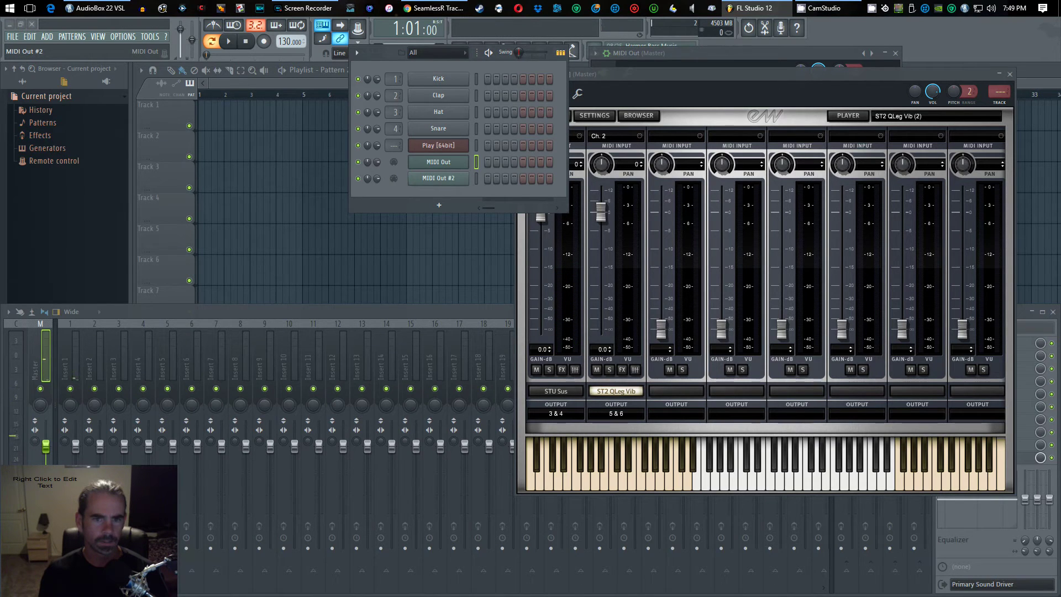
pyautogui.click(476, 178)
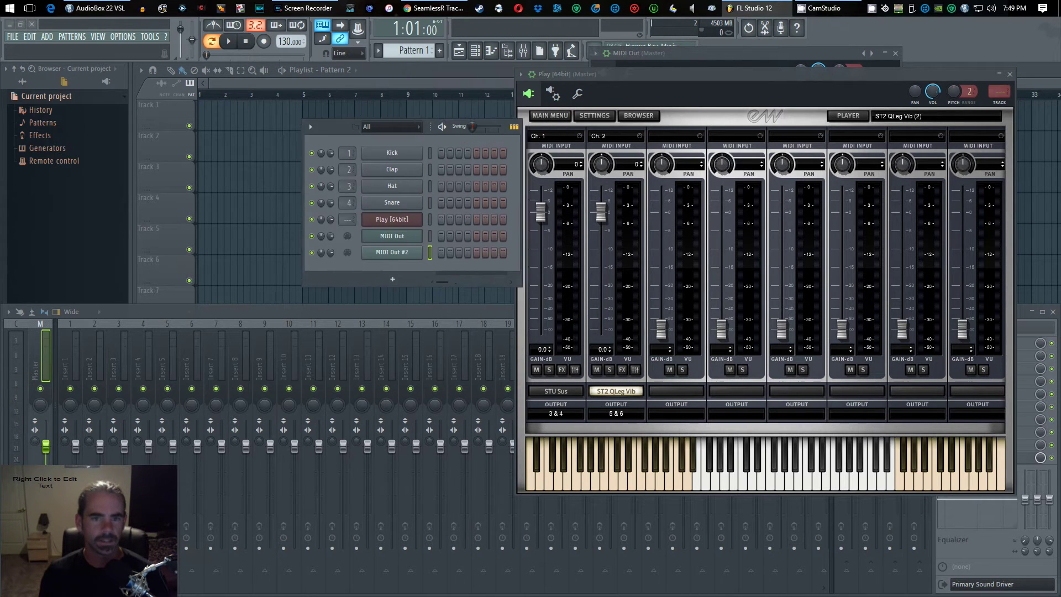
# Clear the playlist by moving the Play window and channel rack aside, closing the MIDI Out window and hiding the mixer
pyautogui.moveTo(334, 126); pyautogui.dragTo(283, 128)
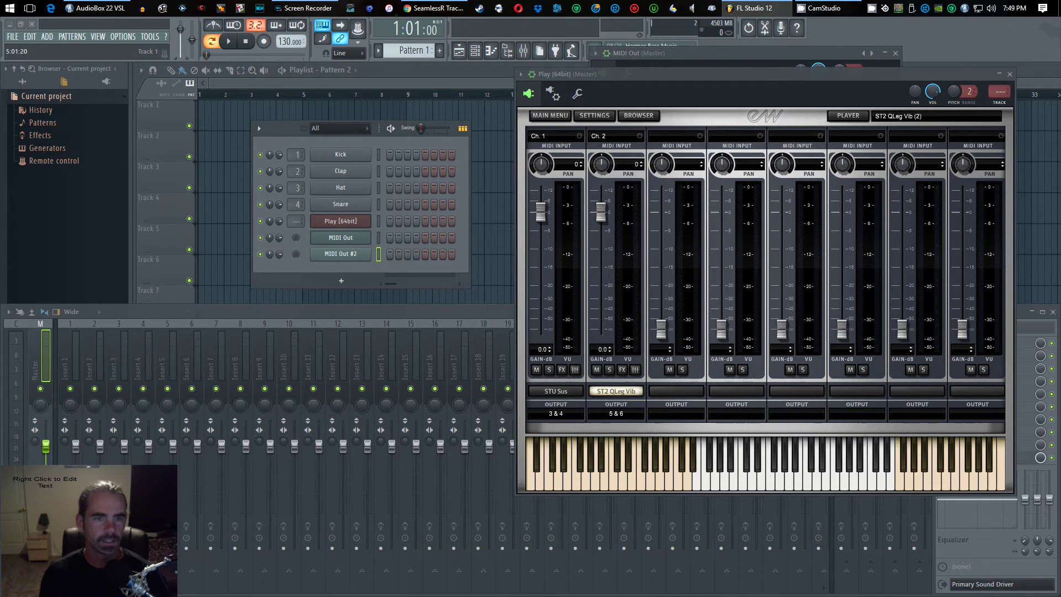
pyautogui.moveTo(552, 74); pyautogui.dragTo(1060, 149)
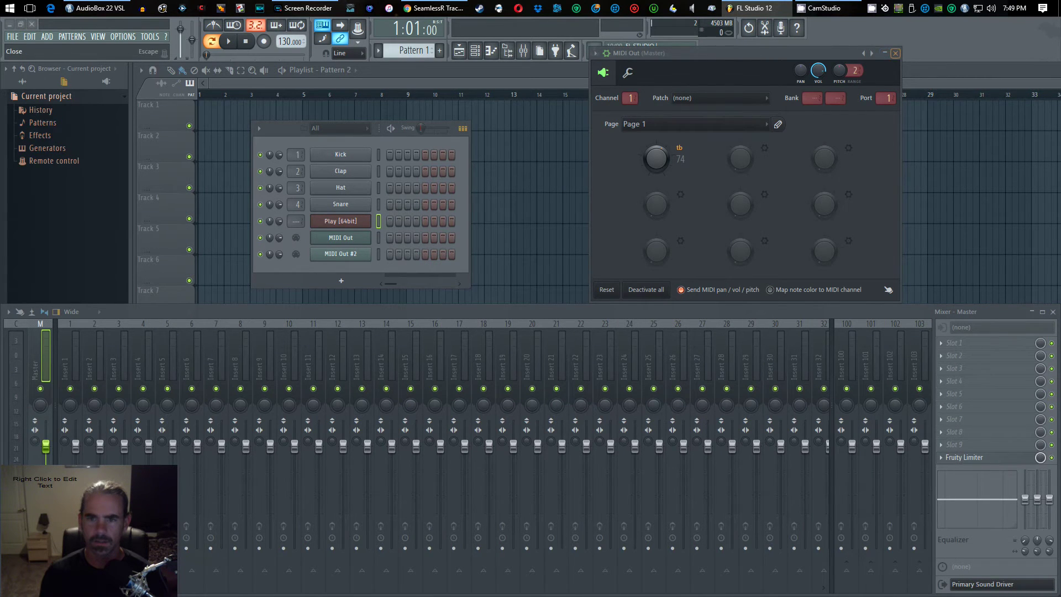
pyautogui.click(895, 53)
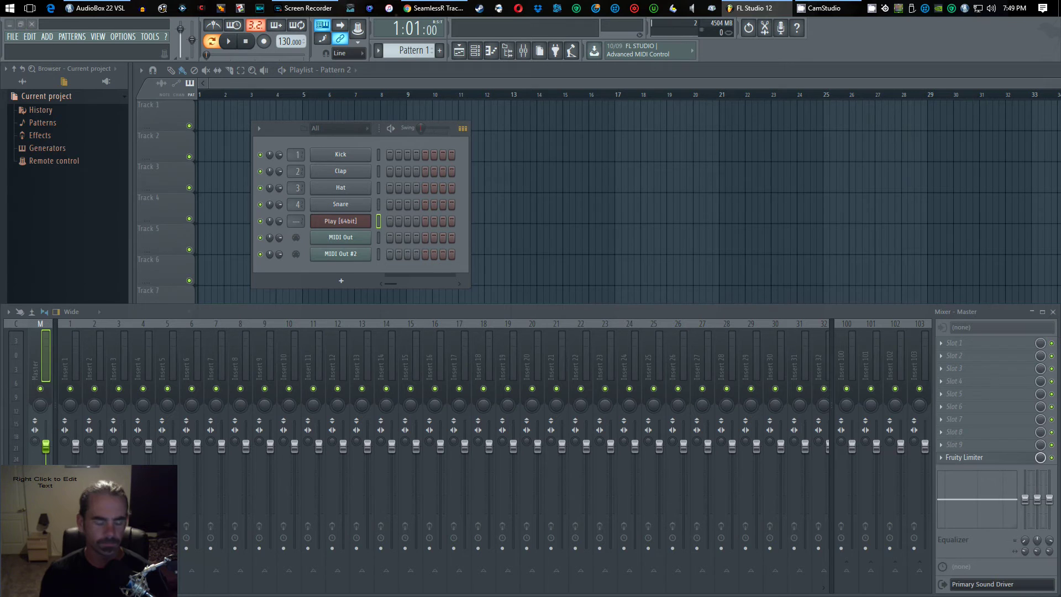
pyautogui.press('F9')
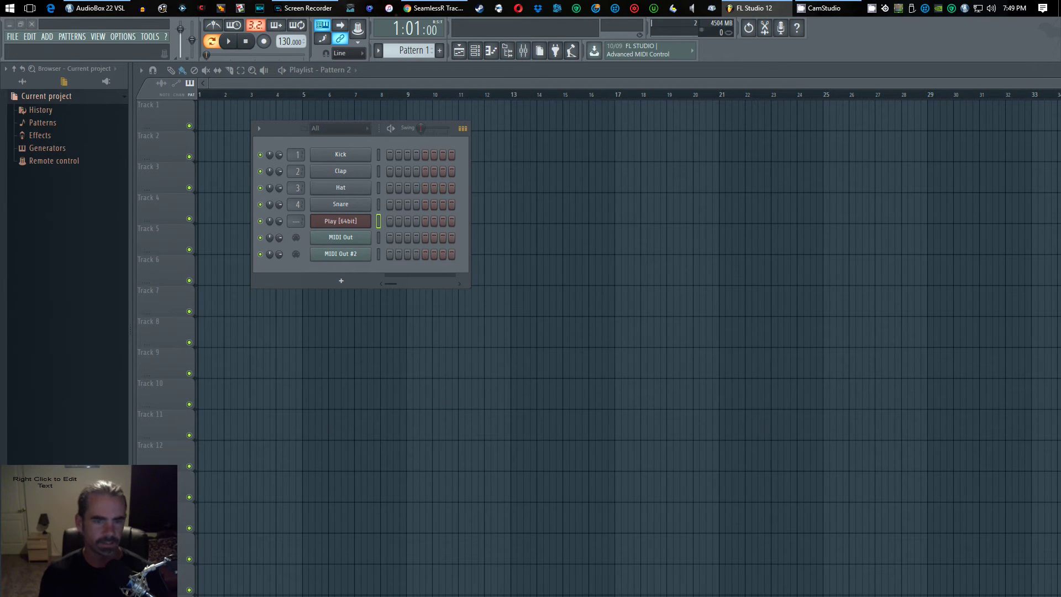
pyautogui.moveTo(281, 128); pyautogui.dragTo(1060, 210)
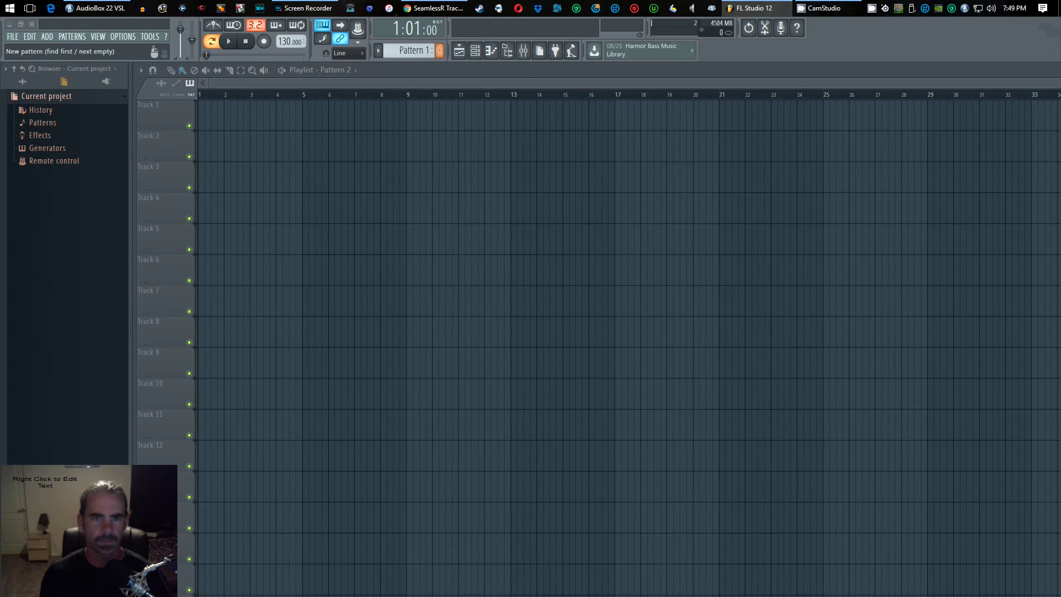
# Name pattern 1 "truba"
pyautogui.click(439, 50)
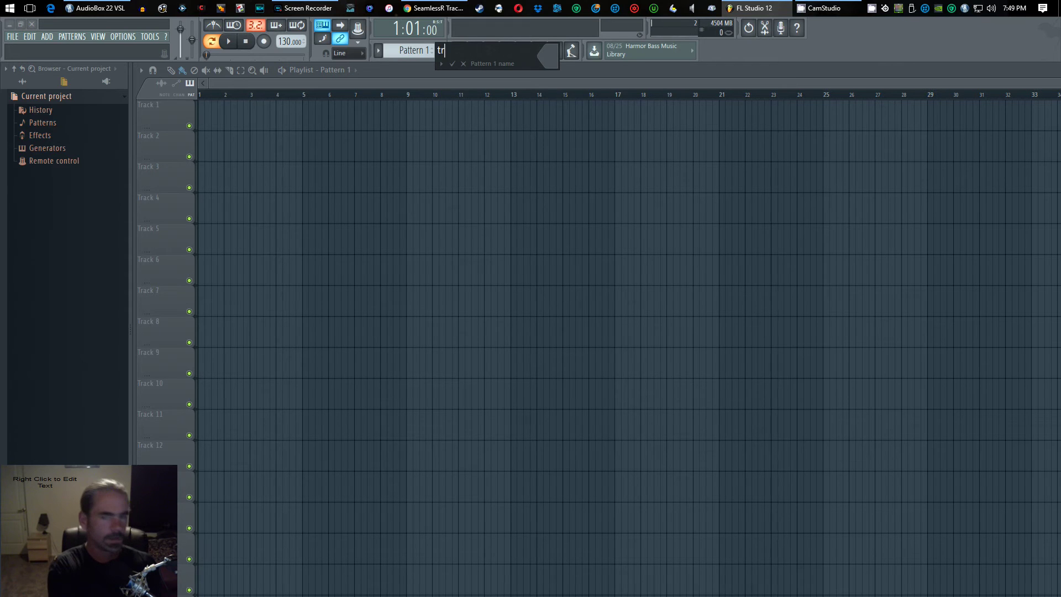
pyautogui.write('truba')
pyautogui.press('Return')
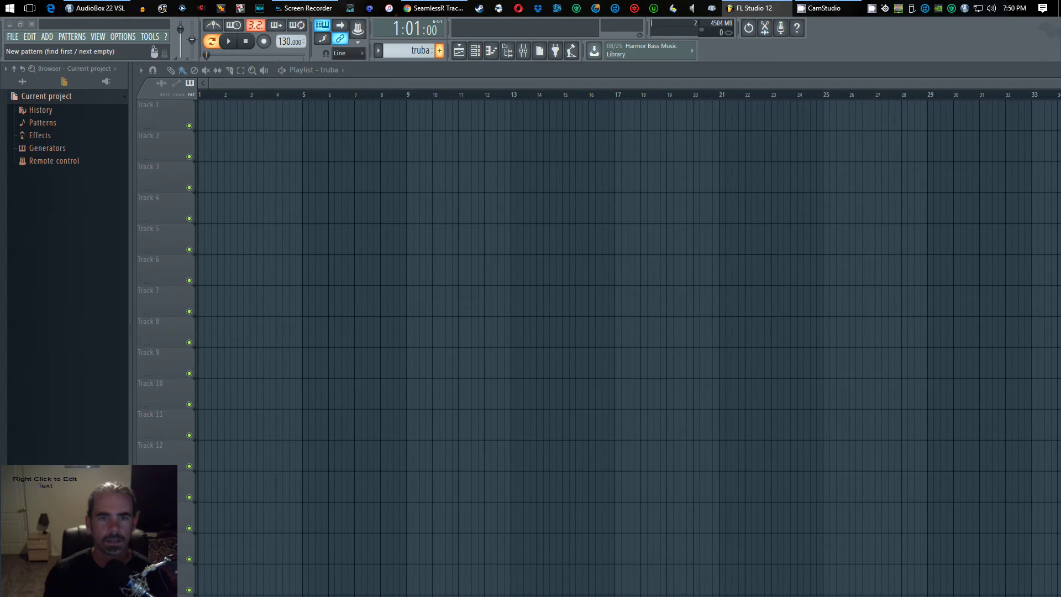
# Target MIDI Out in the truba pattern's piano roll, enter one-bar notes C3, D3, E3 and F3 over bars 1 to 4, and play them
pyautogui.click(491, 51)
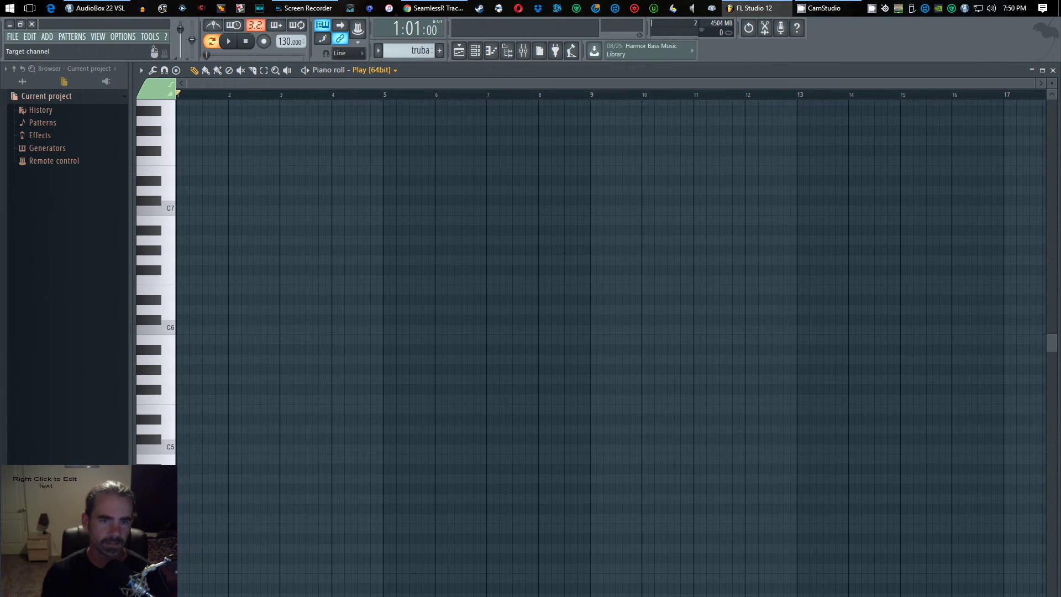
pyautogui.click(373, 70)
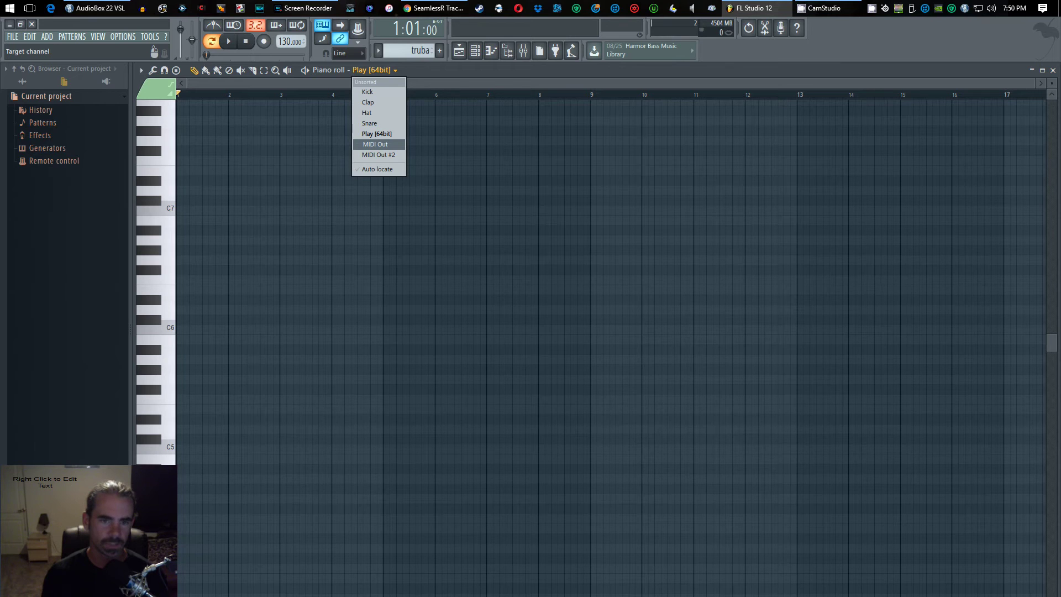
pyautogui.click(375, 144)
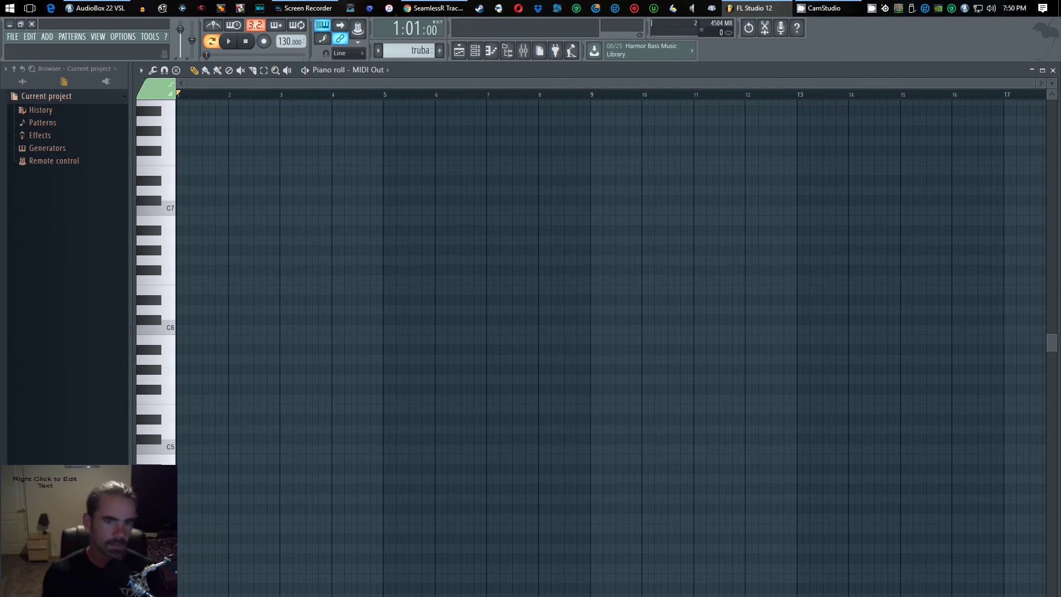
pyautogui.click(167, 327)
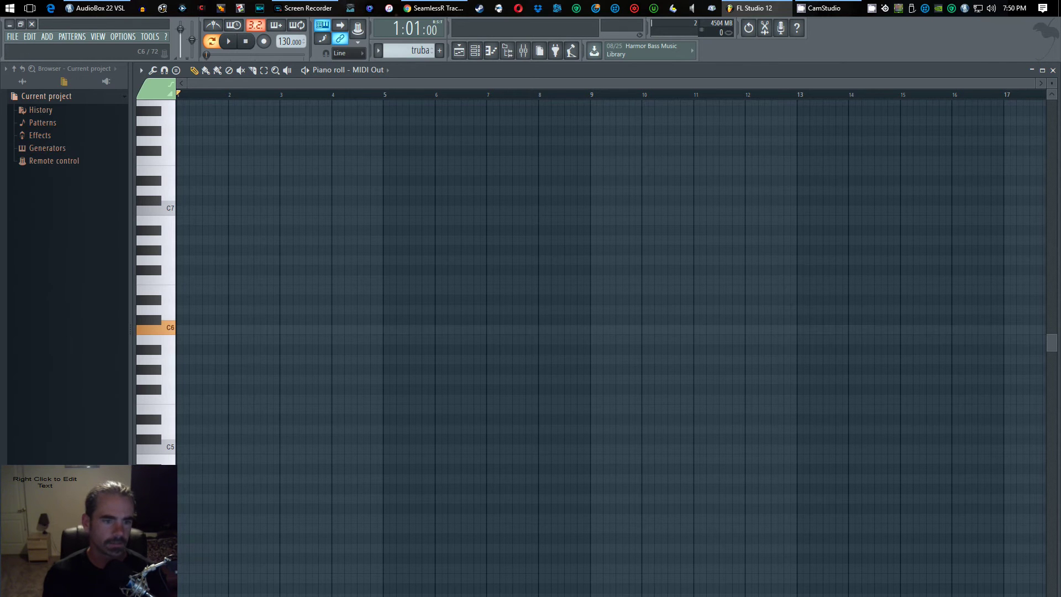
pyautogui.click(168, 446)
pyautogui.scroll(-8, 188, 290)
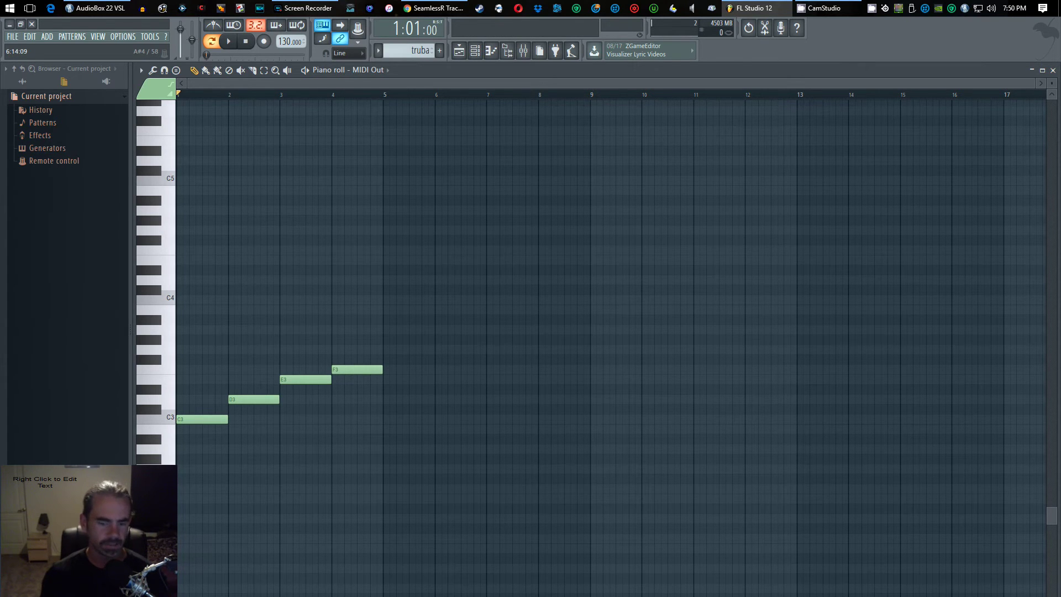
pyautogui.press('space')
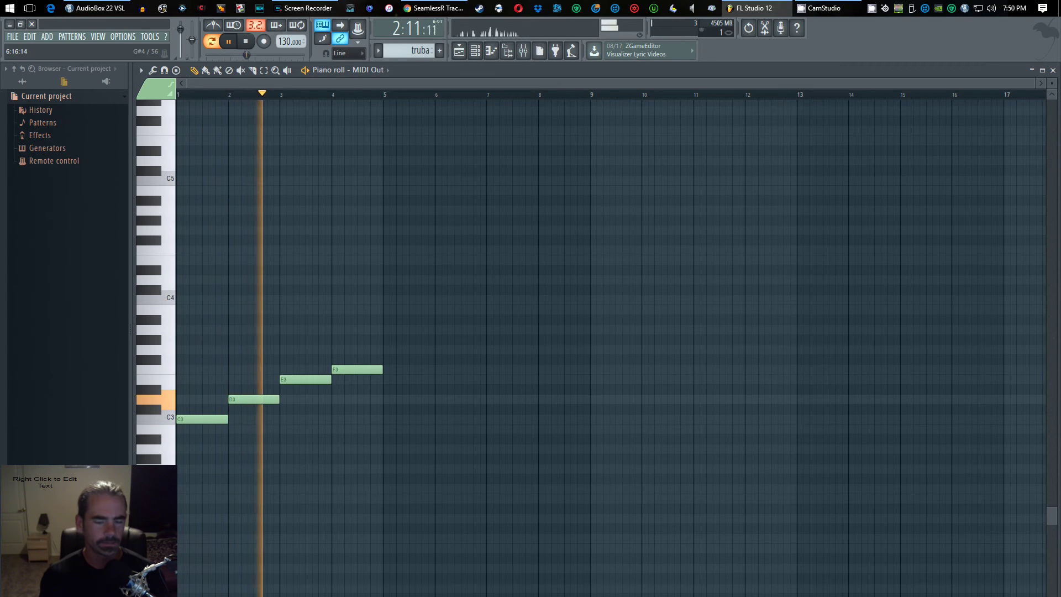
pyautogui.press('space')
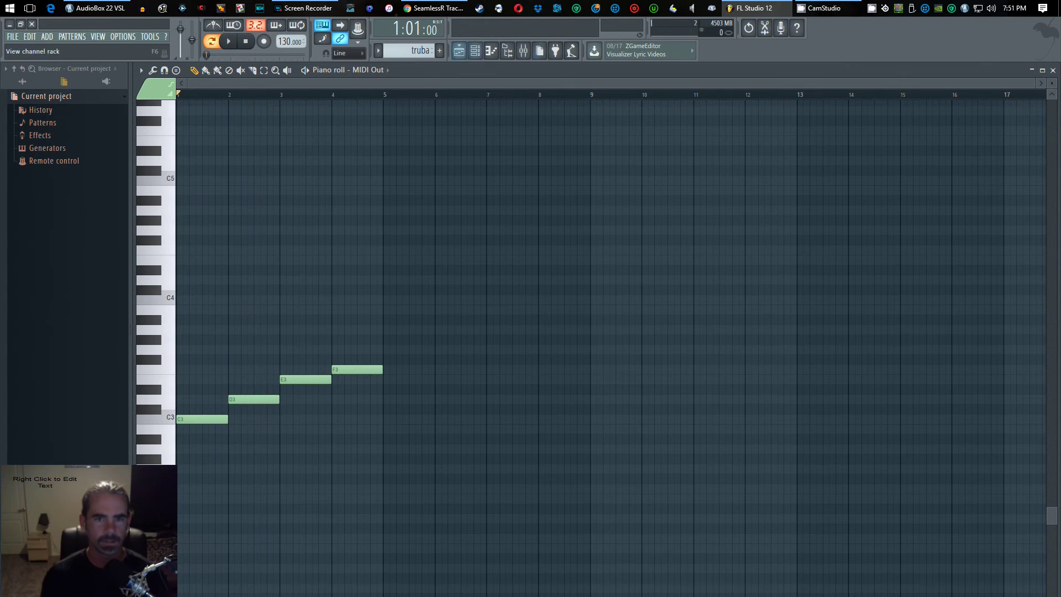
# Return to the playlist and create a second pattern named Trumpet
pyautogui.press('F5')
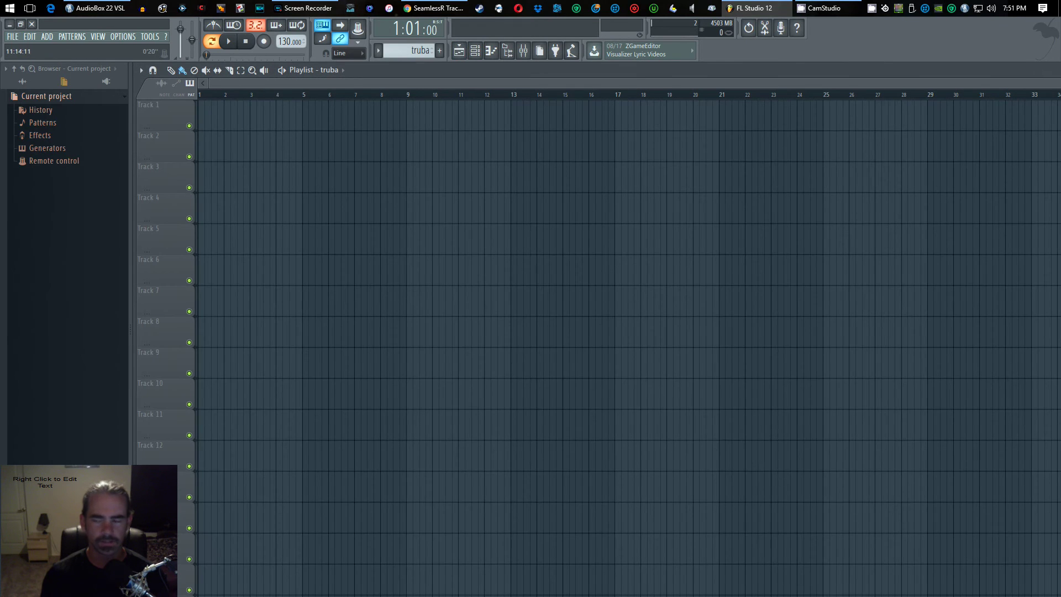
pyautogui.press('F4')
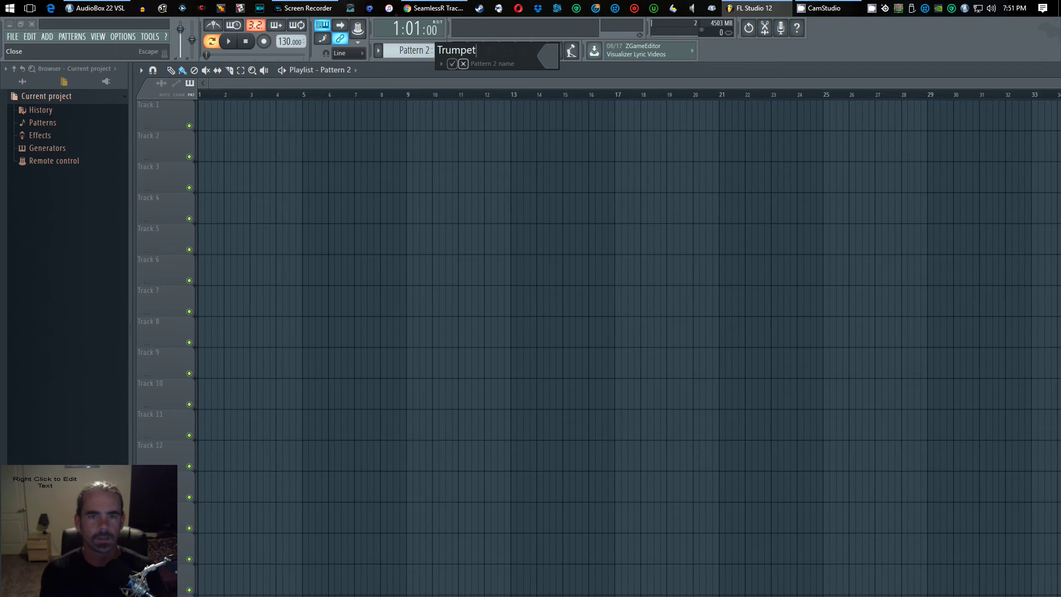
pyautogui.click(452, 63)
# Open the Trumpet pattern's piano roll, audition C4, and switch the target channel to MIDI Out #2
pyautogui.click(491, 50)
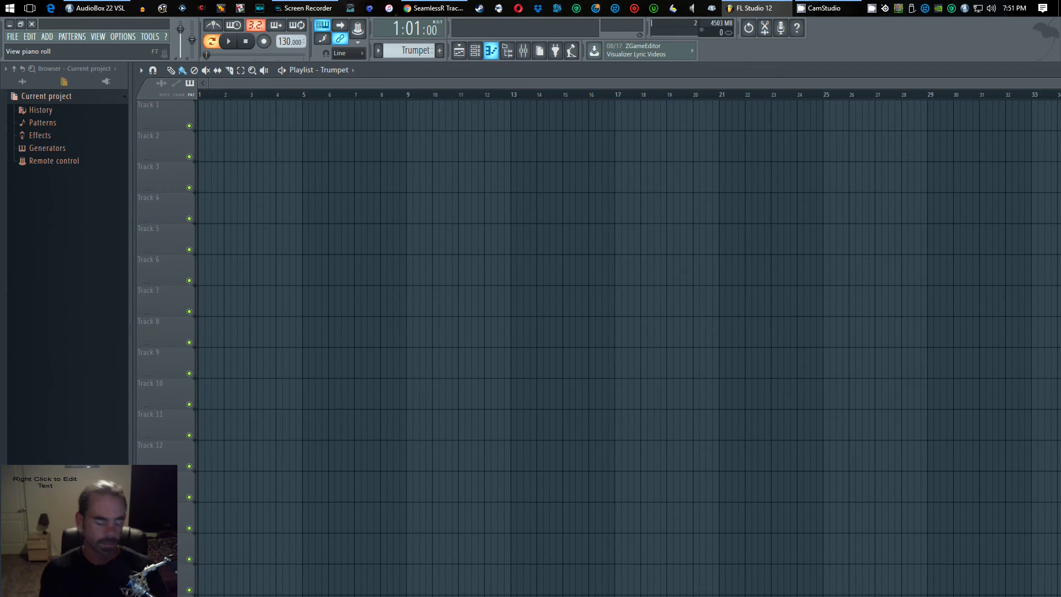
pyautogui.click(491, 51)
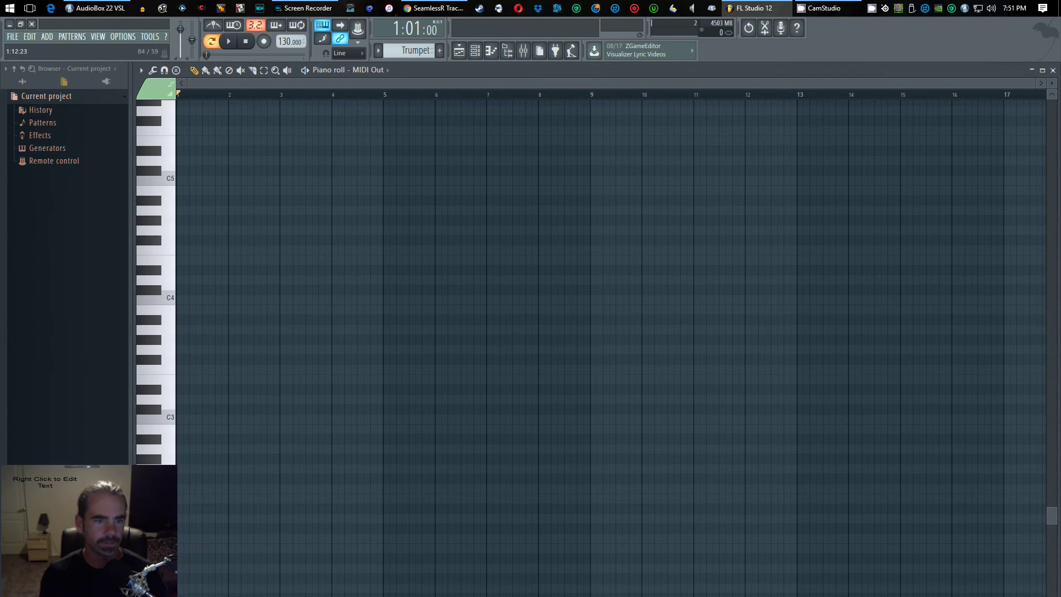
pyautogui.press('z')
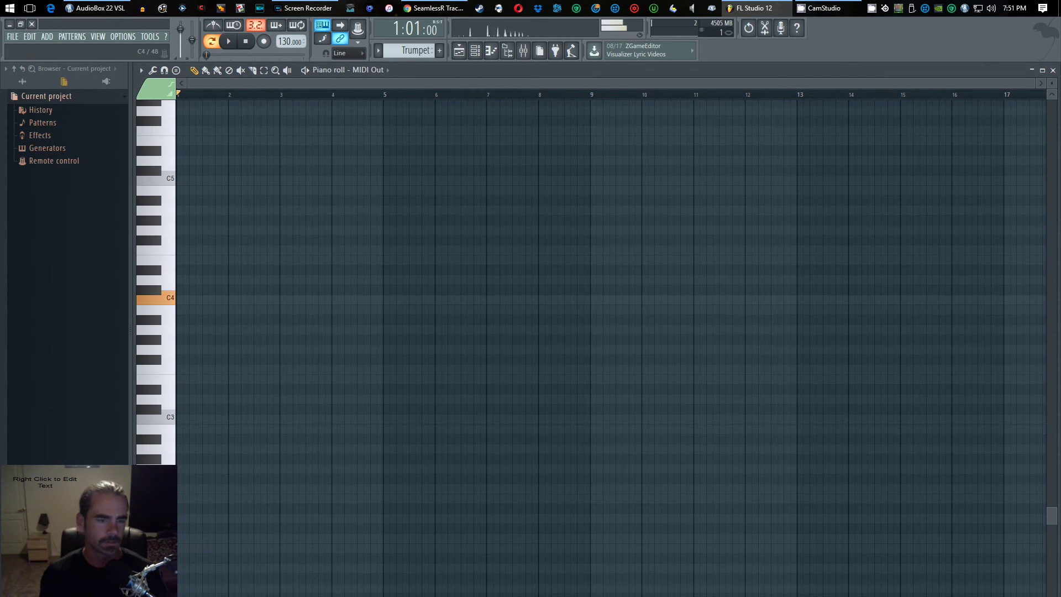
pyautogui.click(369, 70)
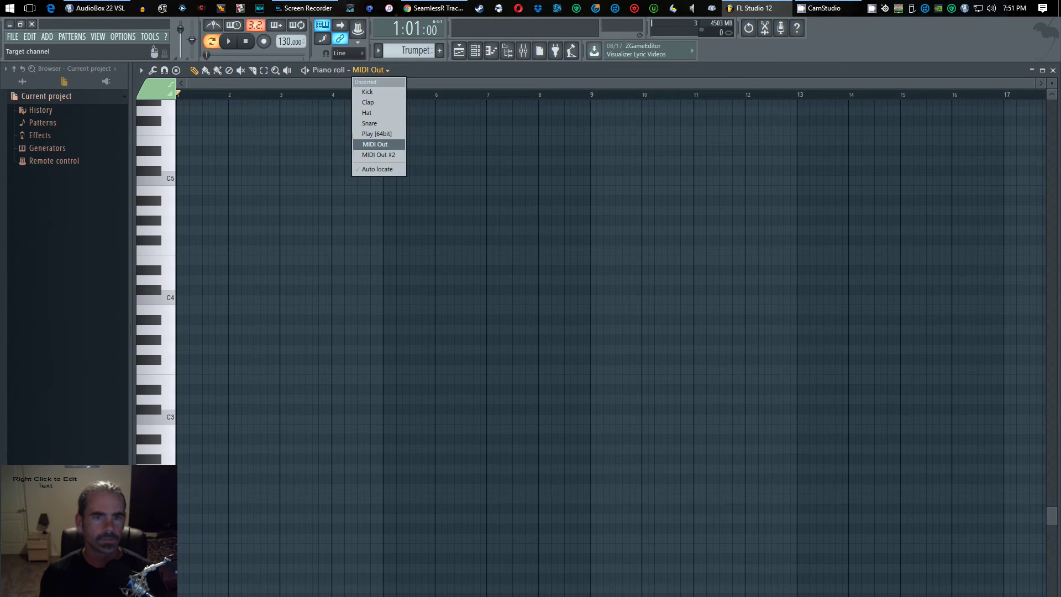
pyautogui.click(379, 155)
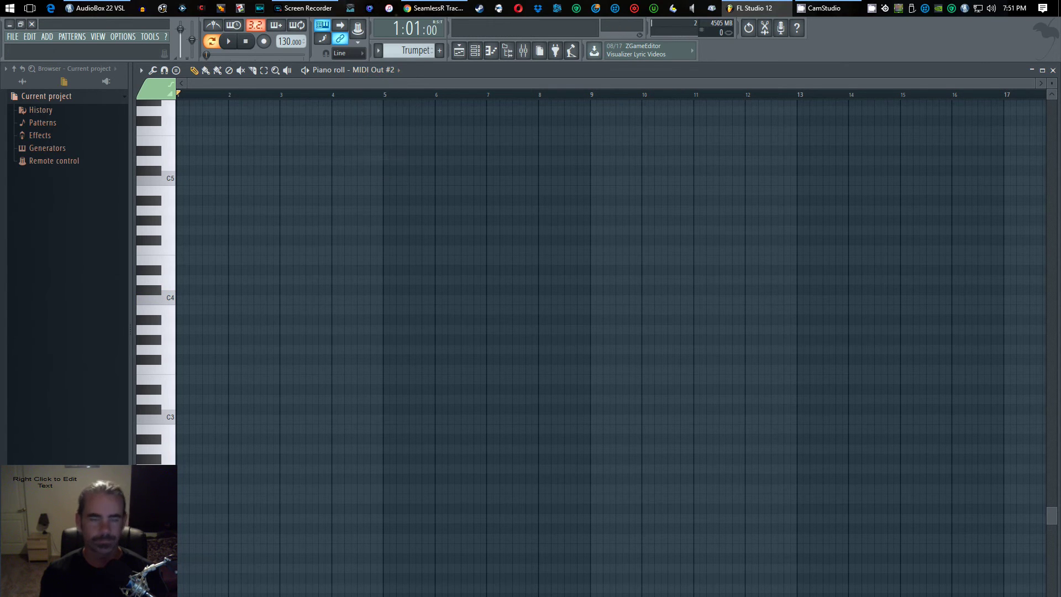
# Audition C4, C5, D5 and E5 on MIDI Out #2 to find the trumpet's playable range
pyautogui.press('z')
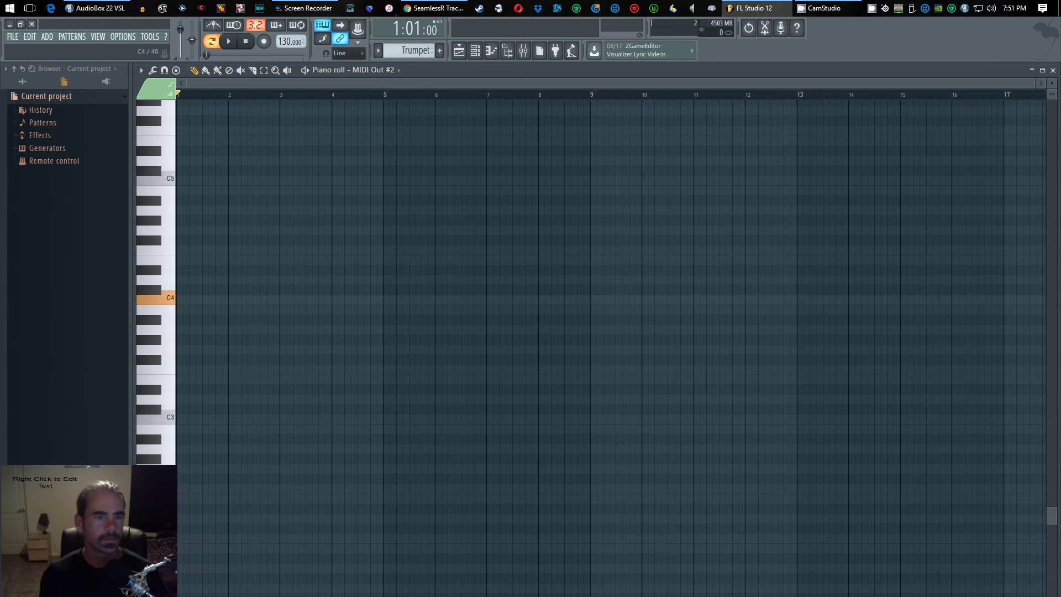
pyautogui.press('z')
pyautogui.scroll(4, 610, 347)
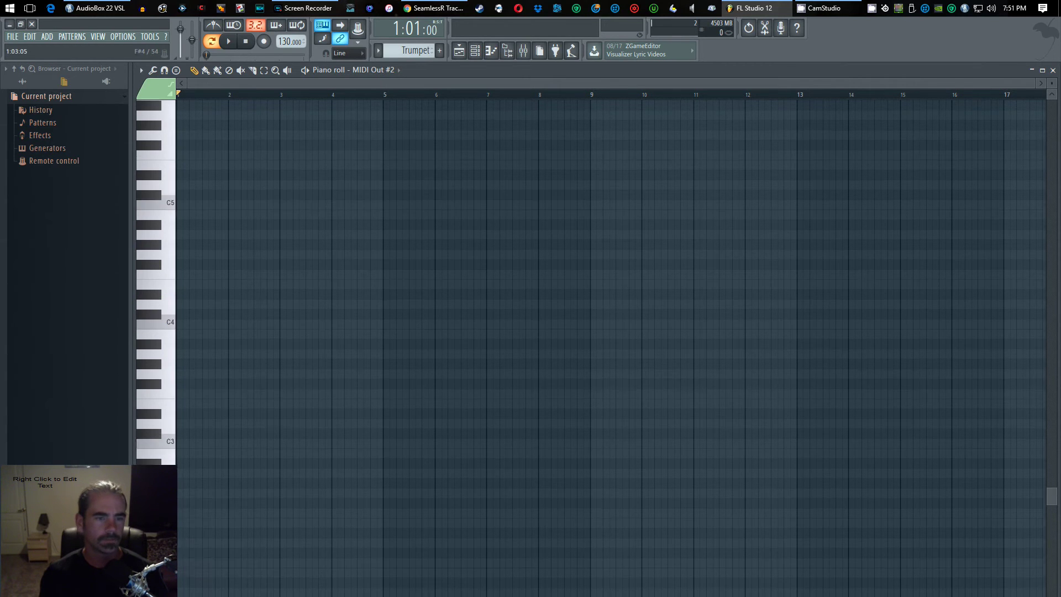
pyautogui.press('q')
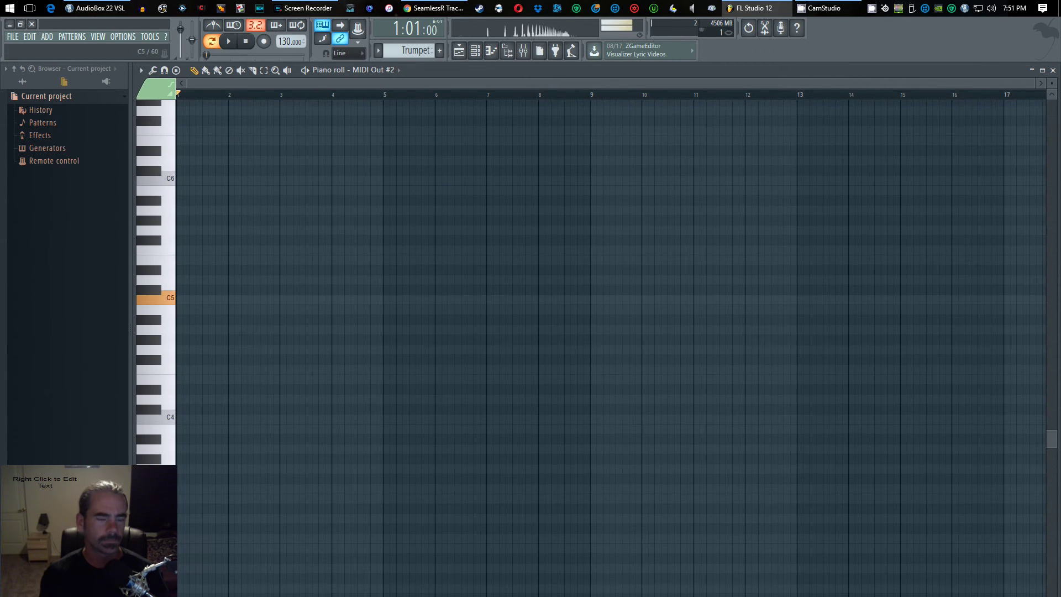
pyautogui.press('w')
pyautogui.press('e')
pyautogui.press('e')
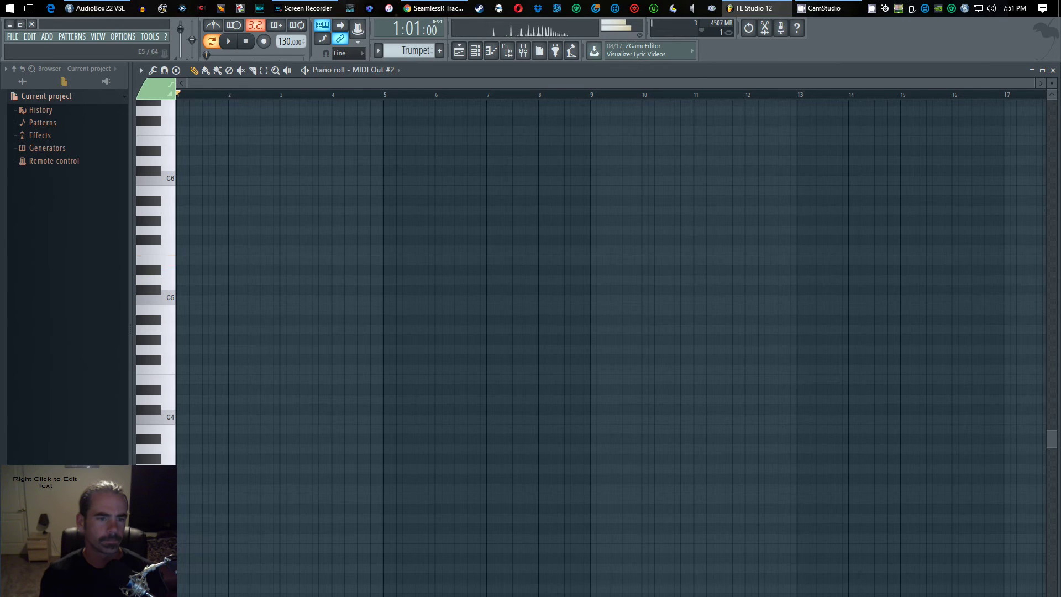
# Enter one-bar notes C5, D5, E5 and F5 in sequence from bar 1 in the Trumpet pattern
pyautogui.click(180, 300)
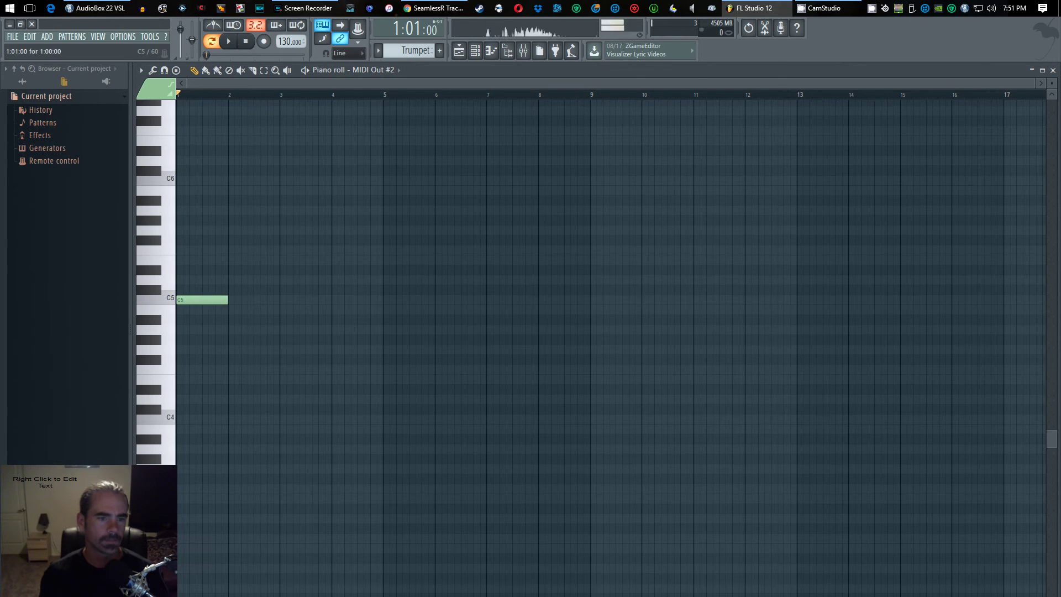
pyautogui.click(232, 279)
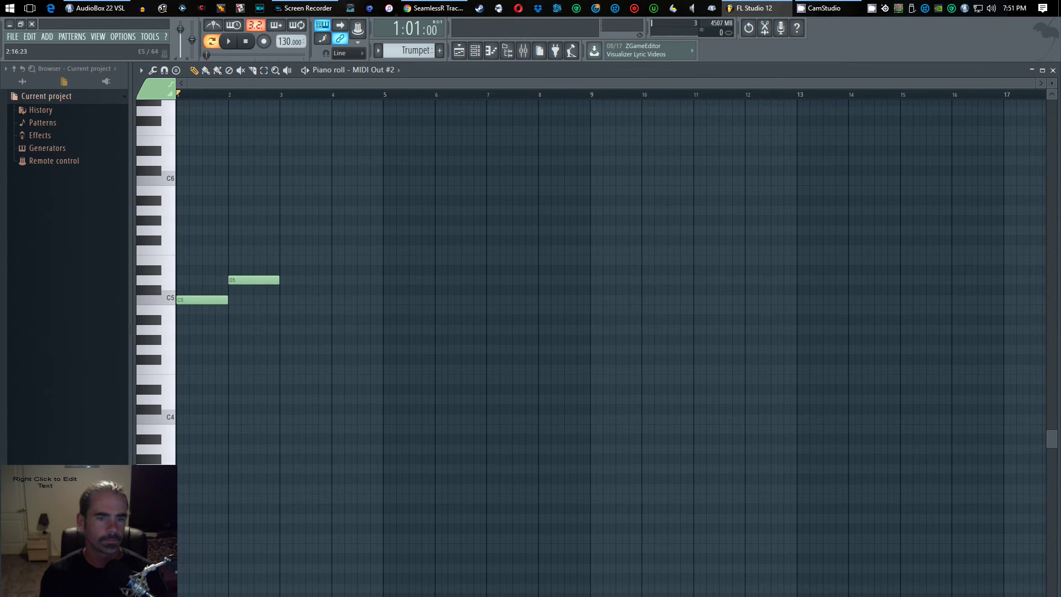
pyautogui.click(282, 260)
pyautogui.click(333, 250)
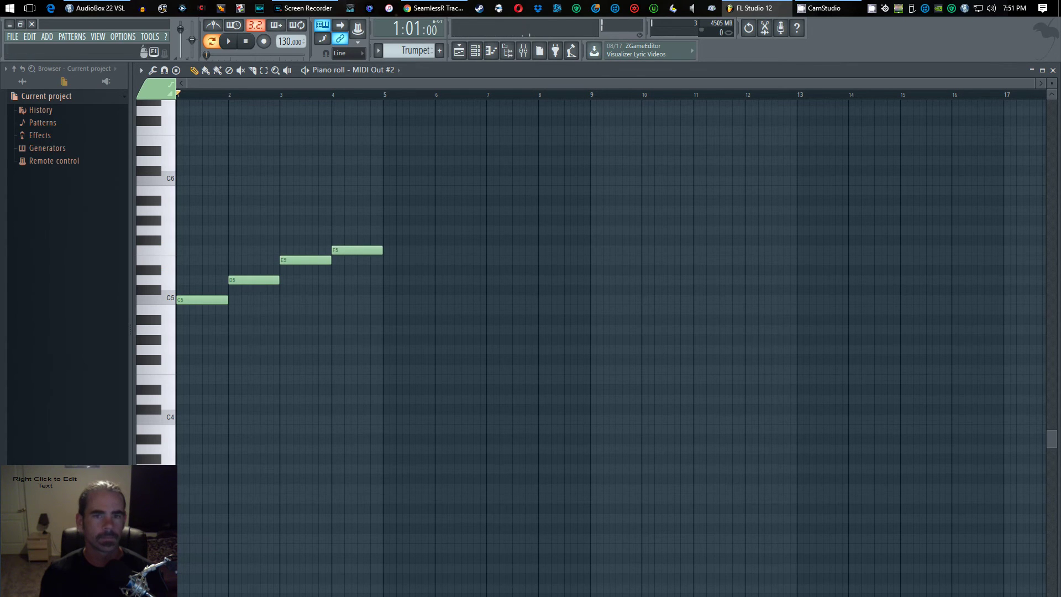
# Place the Trumpet pattern in the playlist on Track 4 at bar 9
pyautogui.click(458, 50)
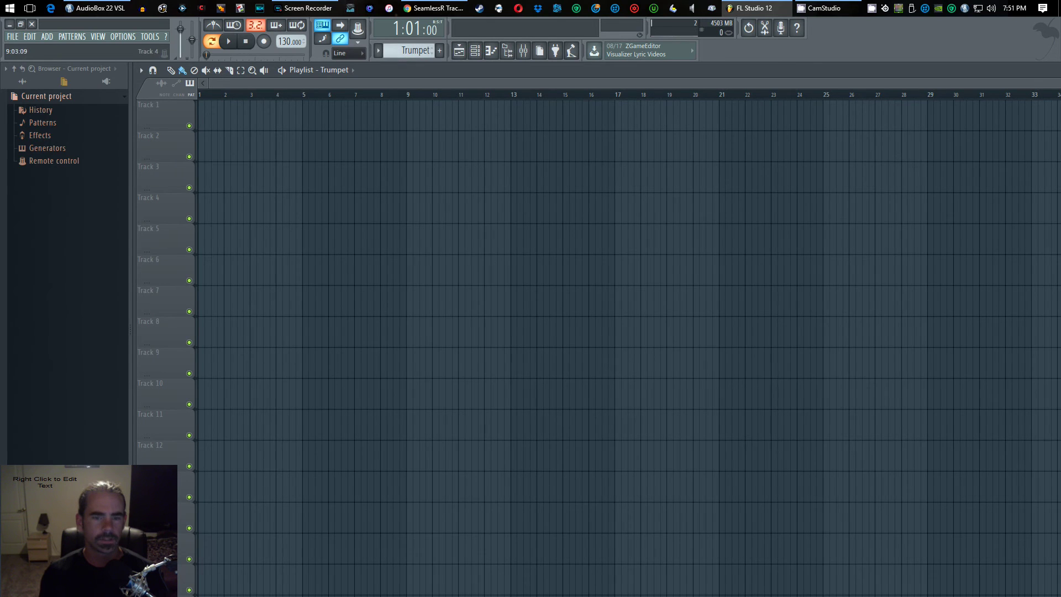
pyautogui.click(410, 207)
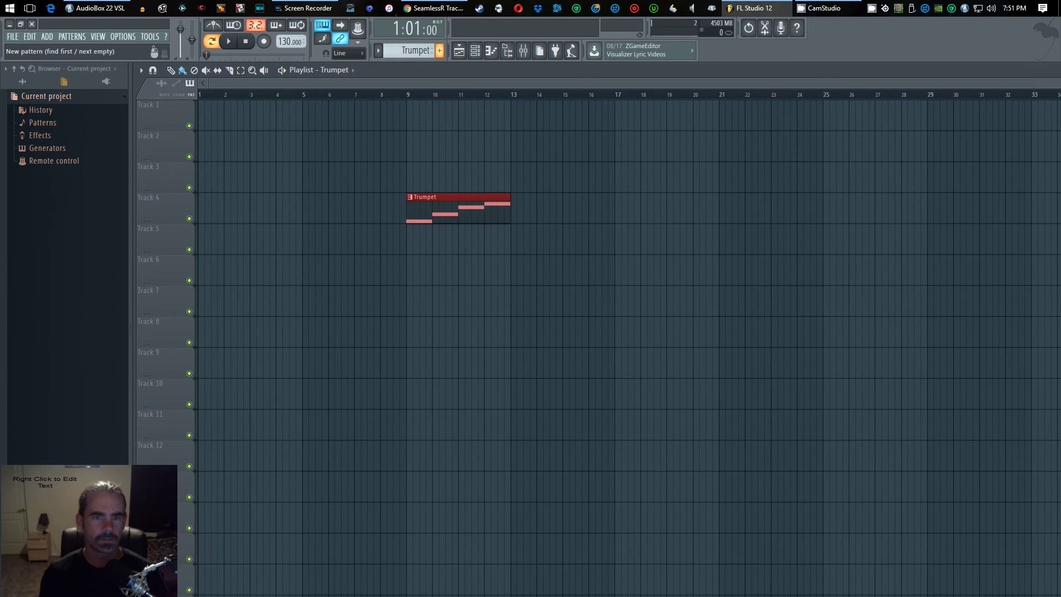
# Place the truba pattern in the playlist on Track 5 at bar 9 and set the song playback position to bar 9
pyautogui.scroll(1, 413, 50)
pyautogui.click(410, 239)
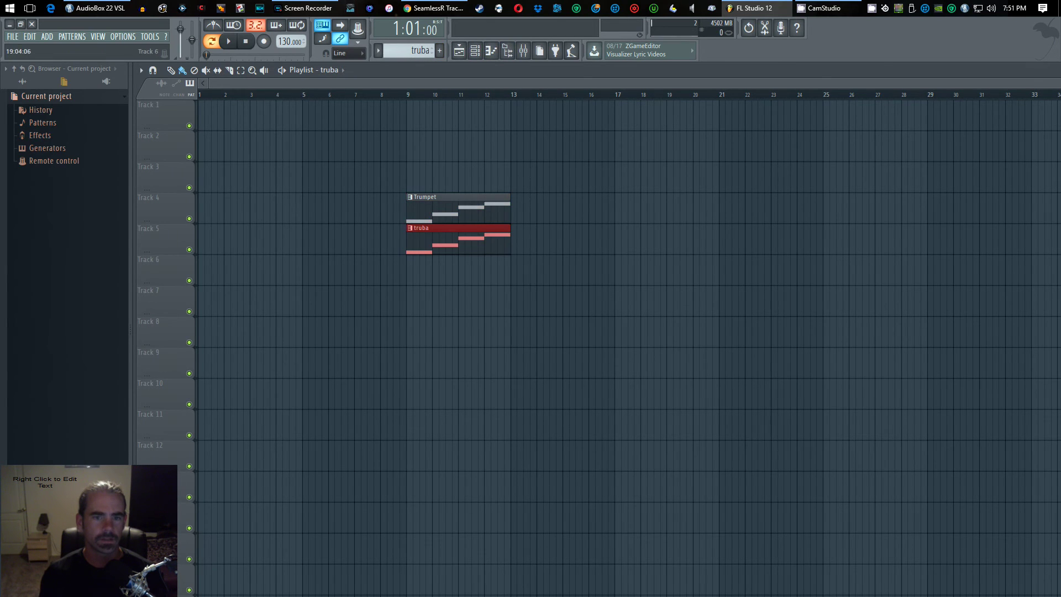
pyautogui.press('l')
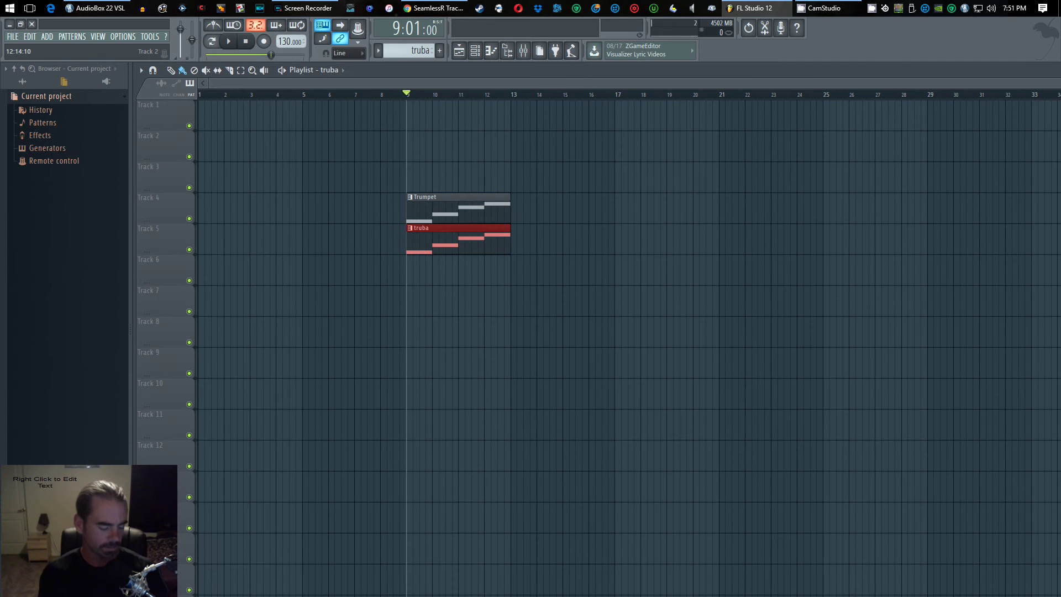
# Show the mixer and play the song from bar 9 to check the levels of the tuba and trumpet outputs
pyautogui.press('F9')
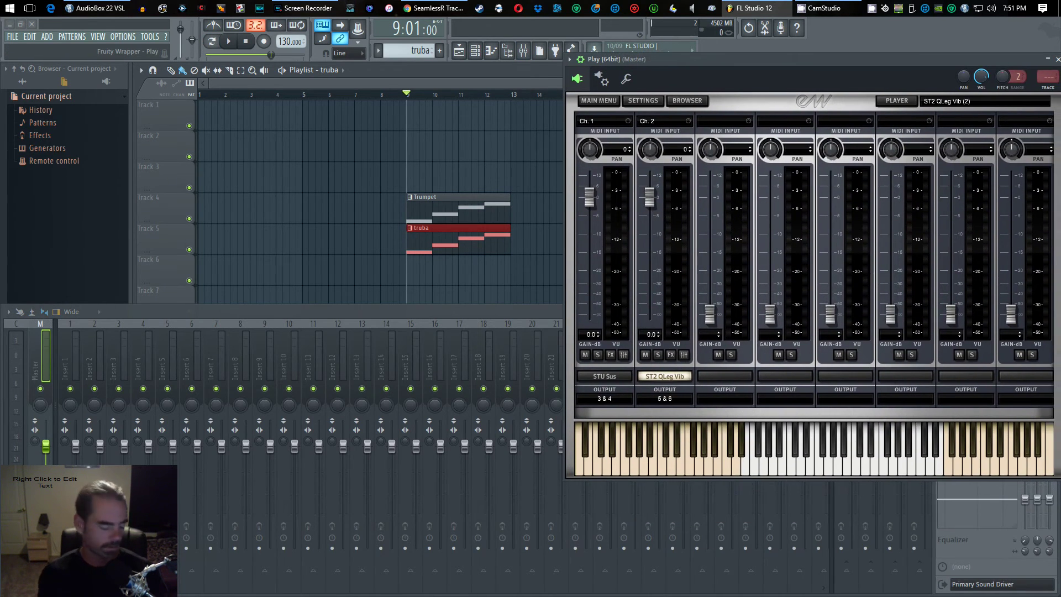
pyautogui.press('space')
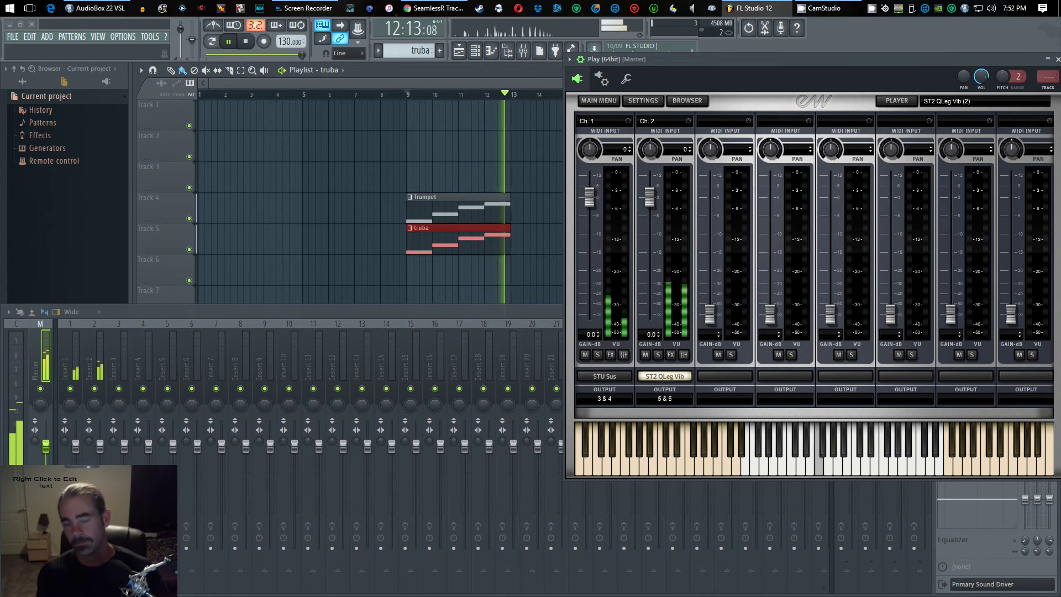
pyautogui.press('space')
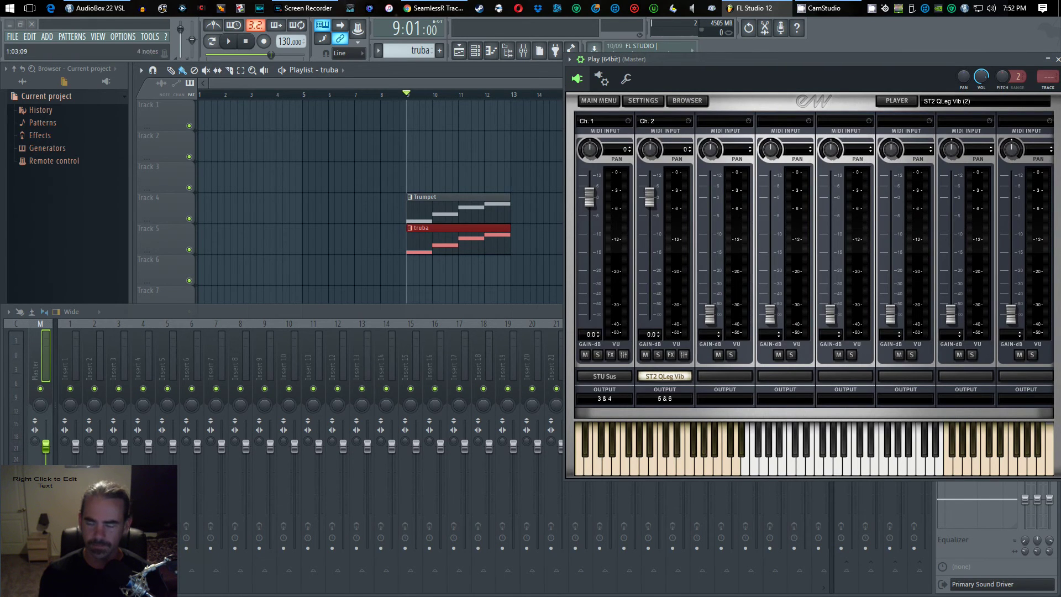
# Bring up the channel rack, open the MIDI Out channel's settings and place its window below the rack
pyautogui.moveTo(968, 180); pyautogui.dragTo(270, 113)
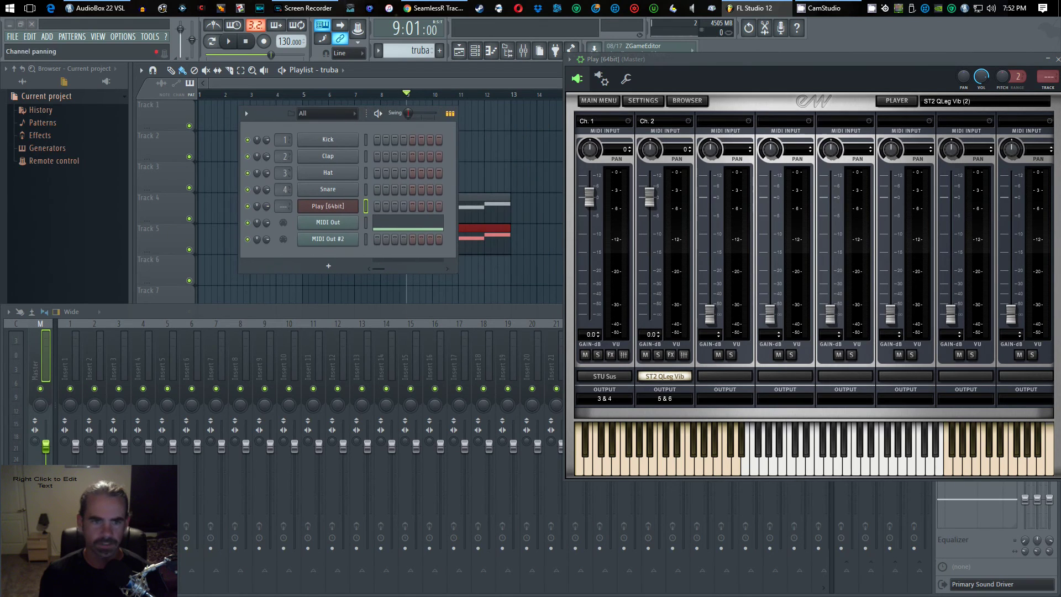
pyautogui.click(328, 222)
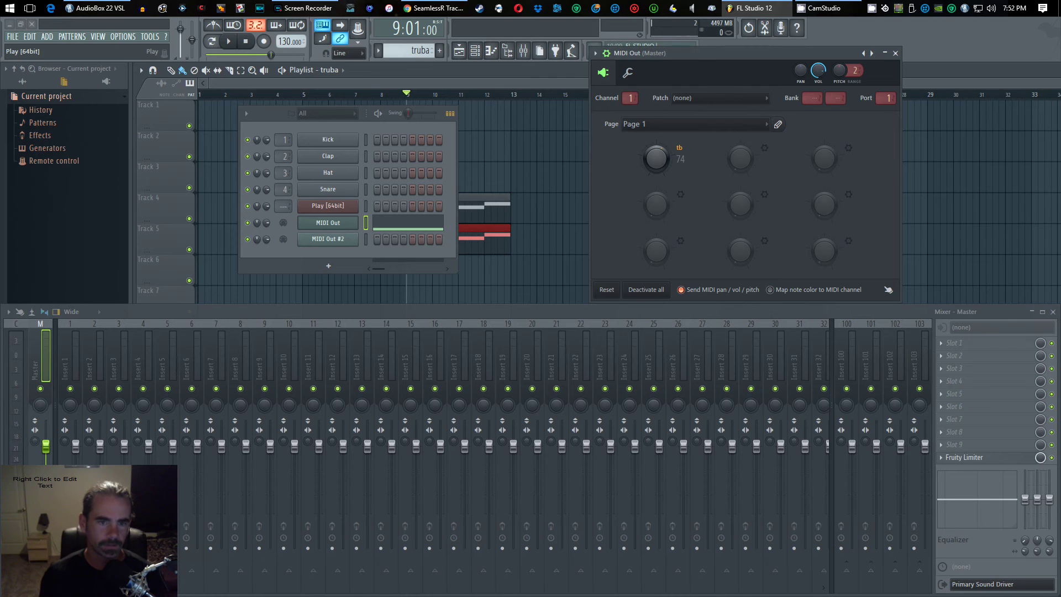
pyautogui.press('Up')
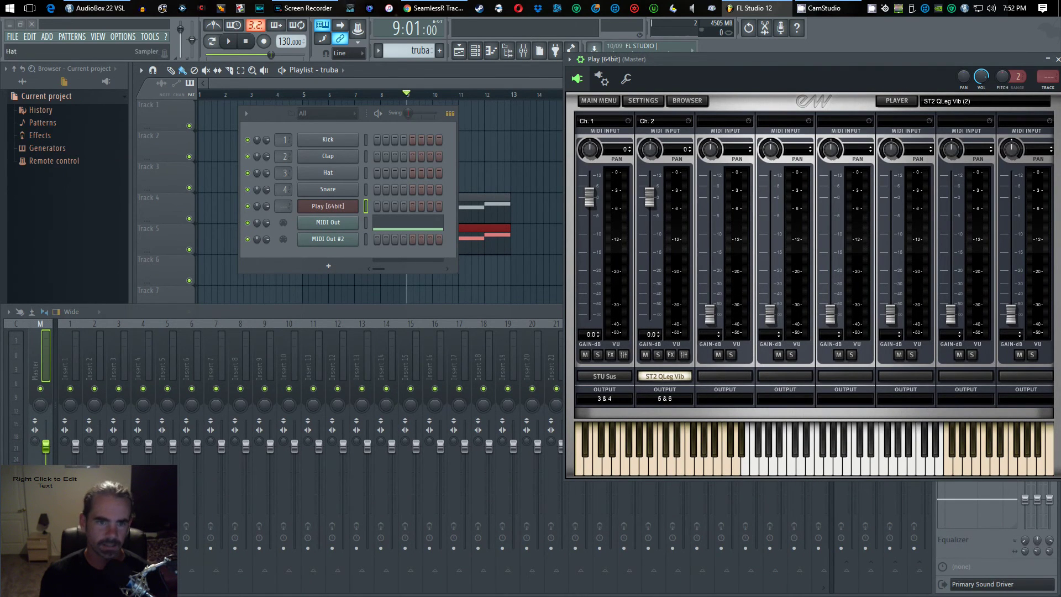
pyautogui.press('Up')
pyautogui.press('Up')
pyautogui.press('Down')
pyautogui.press('Down')
pyautogui.press('Down')
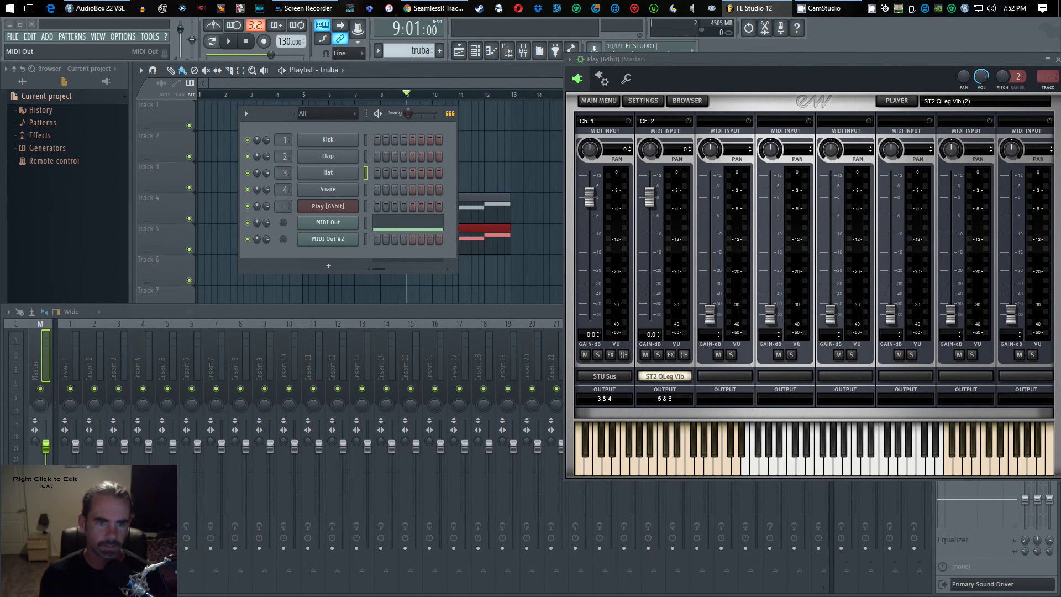
pyautogui.moveTo(713, 53); pyautogui.dragTo(310, 186)
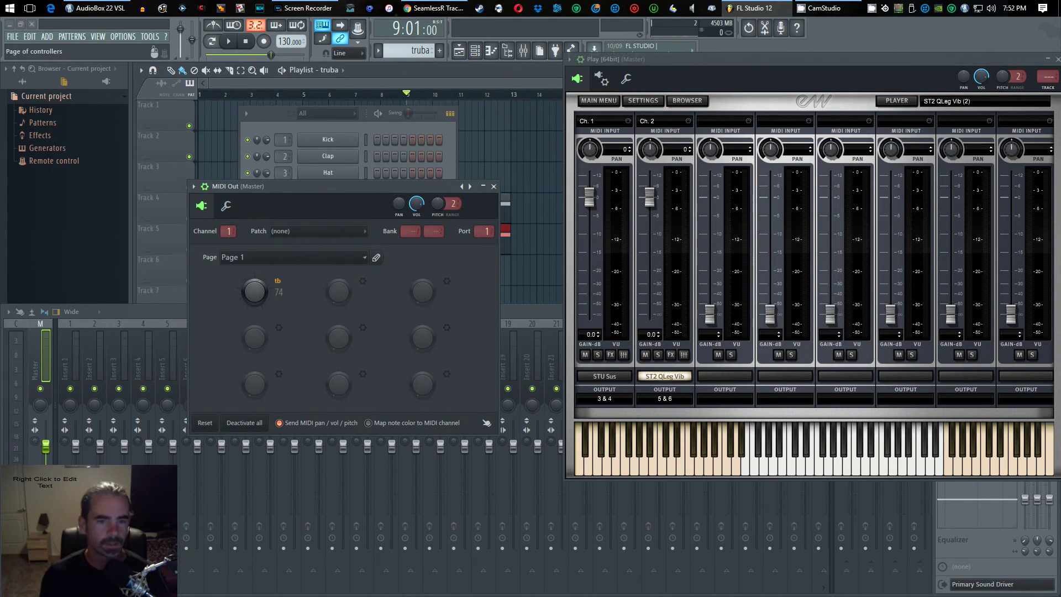
pyautogui.moveTo(311, 186); pyautogui.dragTo(347, 296)
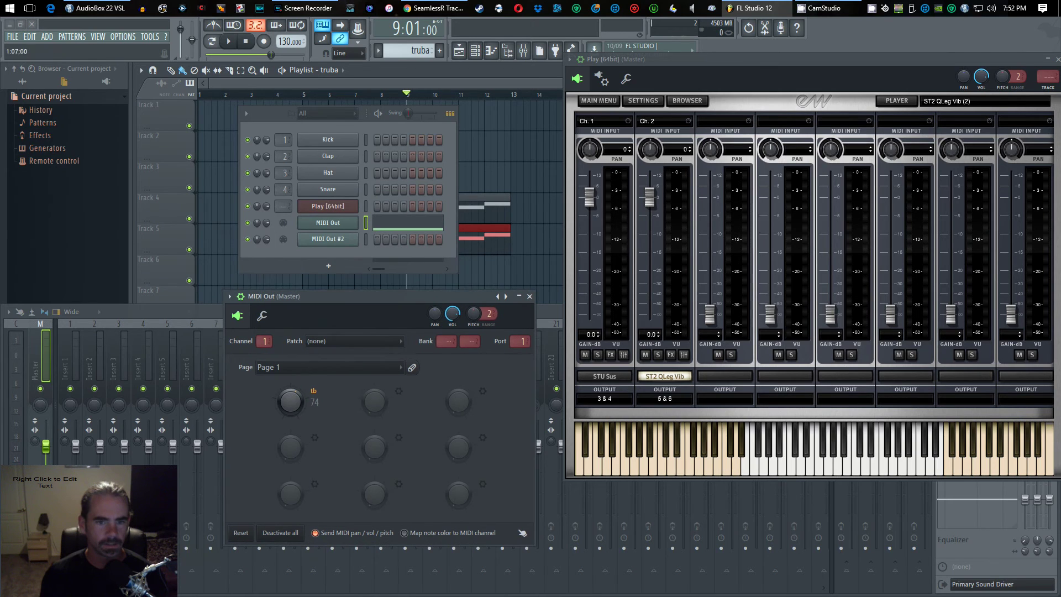
# Open the MIDI Out #2 channel's settings and place its window above the MIDI Out window
pyautogui.click(366, 173)
pyautogui.click(328, 238)
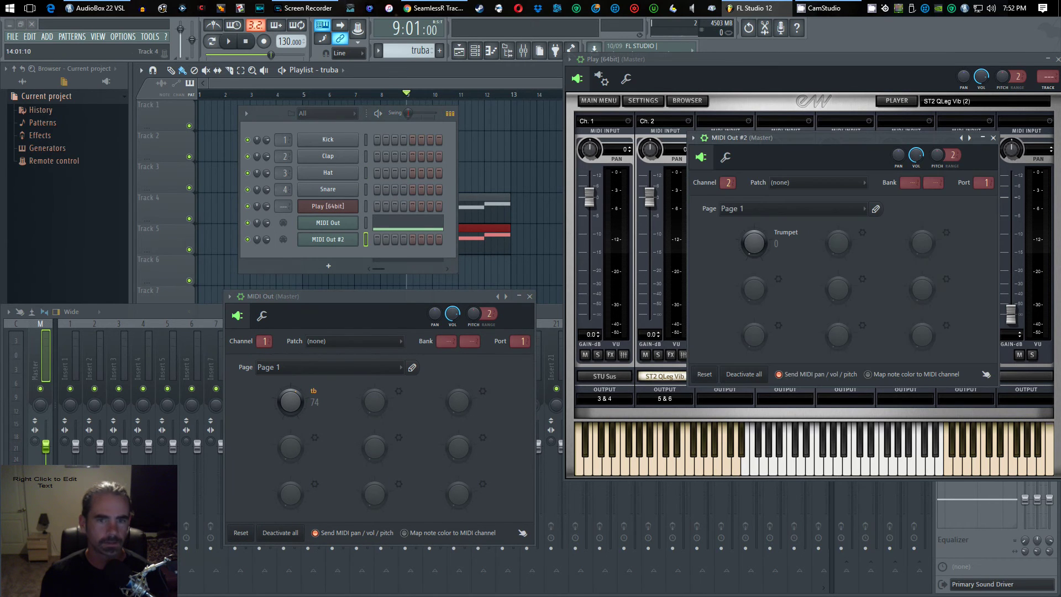
pyautogui.moveTo(784, 136); pyautogui.dragTo(260, 10)
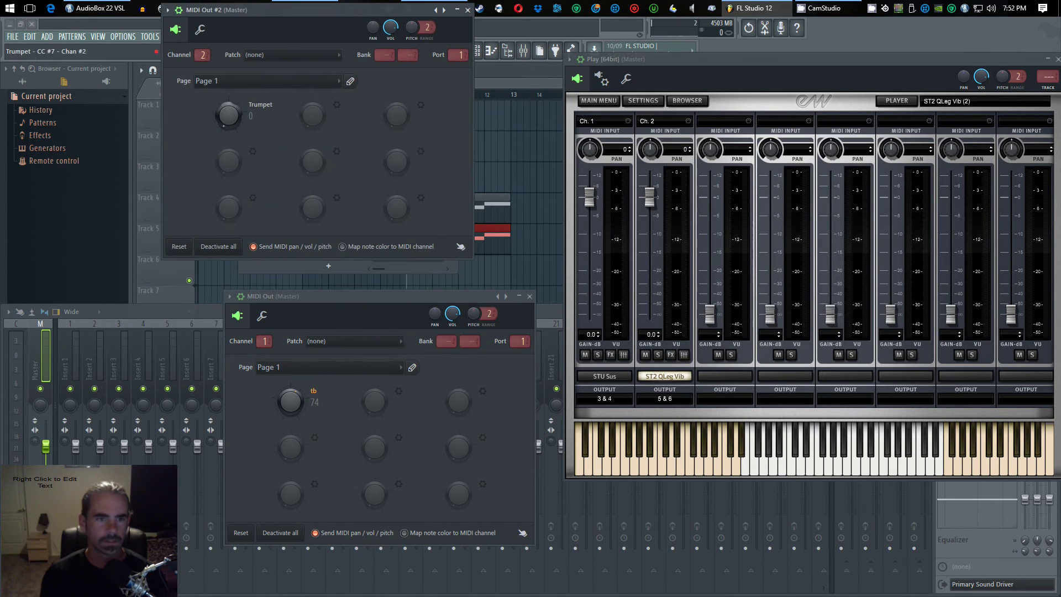
# Adjust the CC #7 volume knobs around playback, leaving Trumpet on MIDI Out #2 at 78 and tb on MIDI Out at 127
pyautogui.moveTo(229, 115)
pyautogui.mouseDown()
pyautogui.moveTo(228, 83)
pyautogui.moveTo(228, 103)
pyautogui.mouseUp()
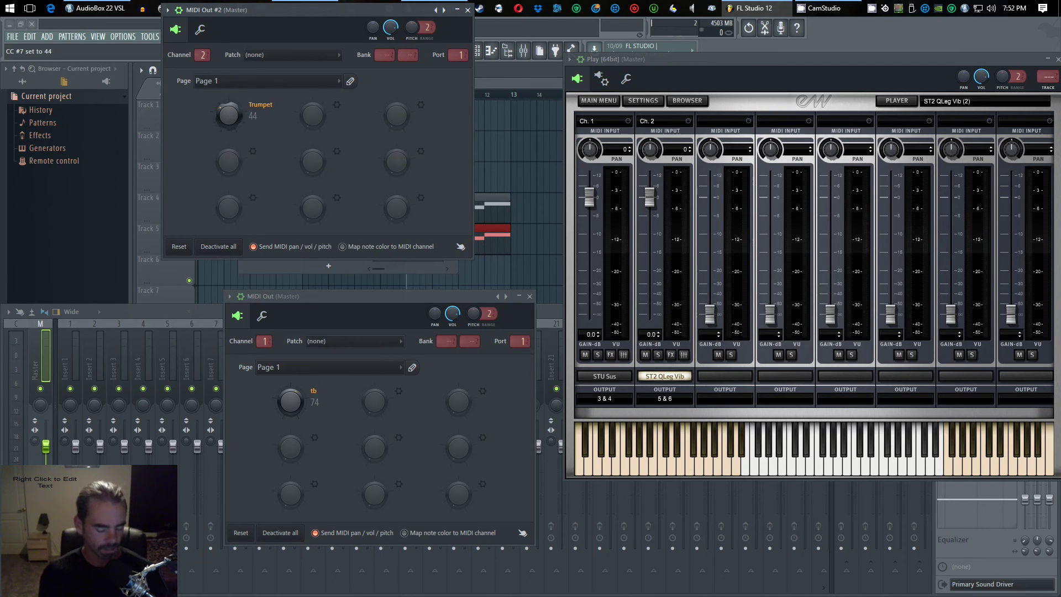
pyautogui.press('space')
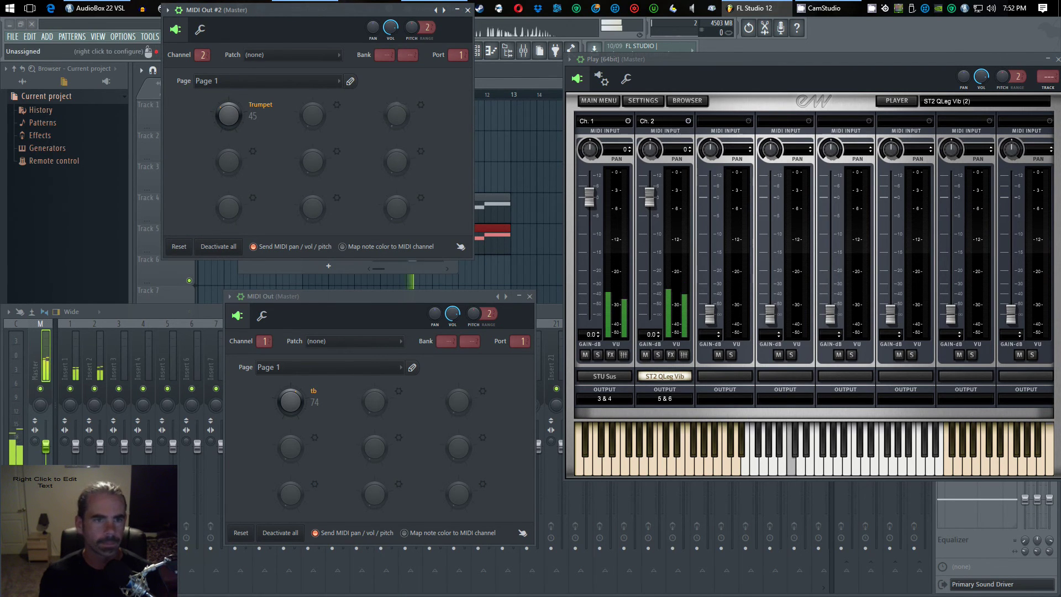
pyautogui.moveTo(228, 105); pyautogui.dragTo(228, 61)
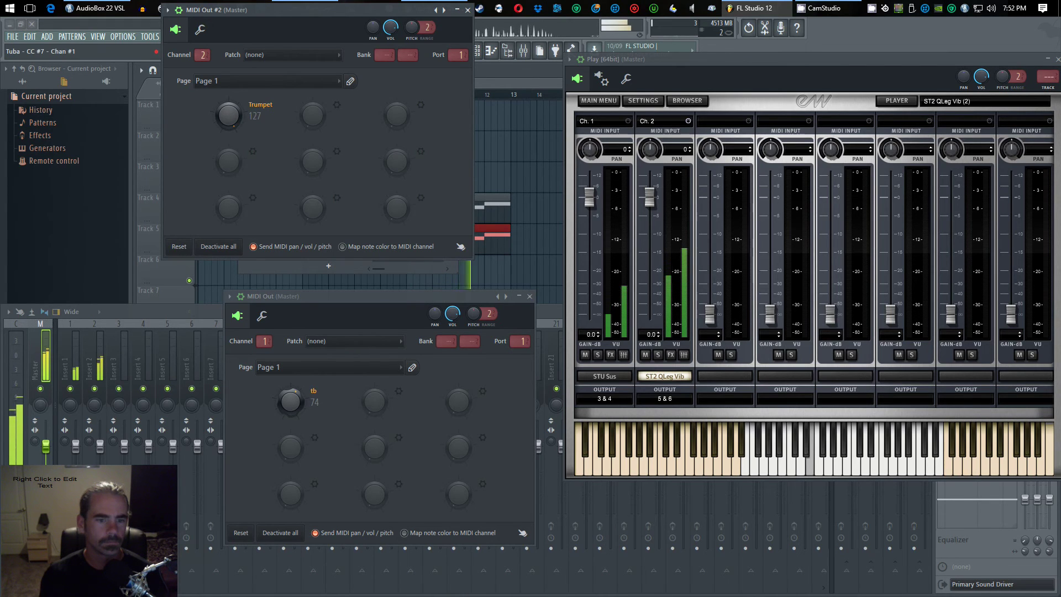
pyautogui.moveTo(290, 402); pyautogui.dragTo(290, 347)
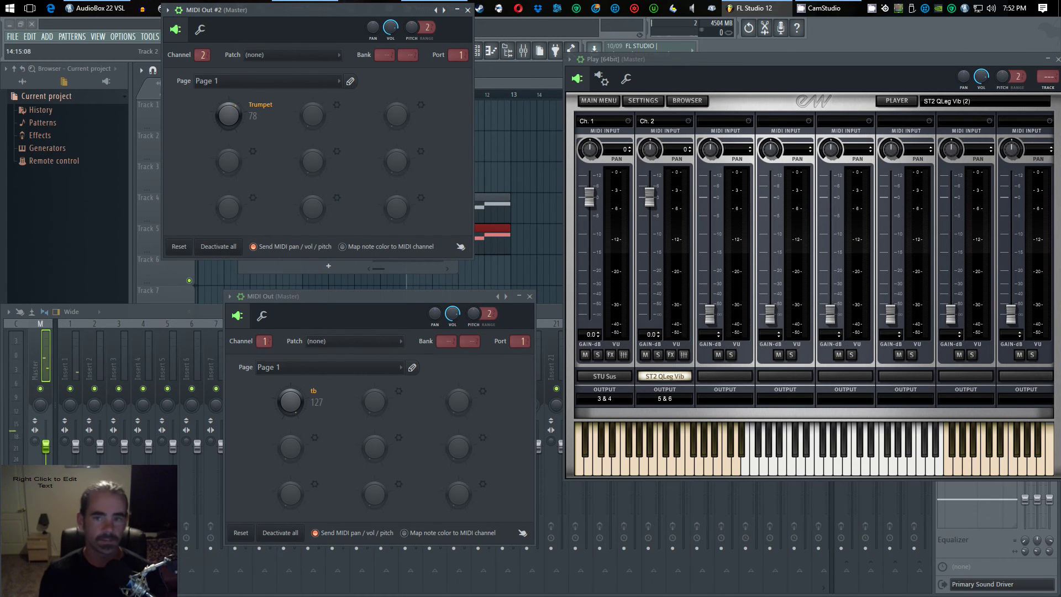
# Browse the Play instrument's parameters, hide the mixer and examine the MIDI CC entries in the parameter list
pyautogui.click(569, 59)
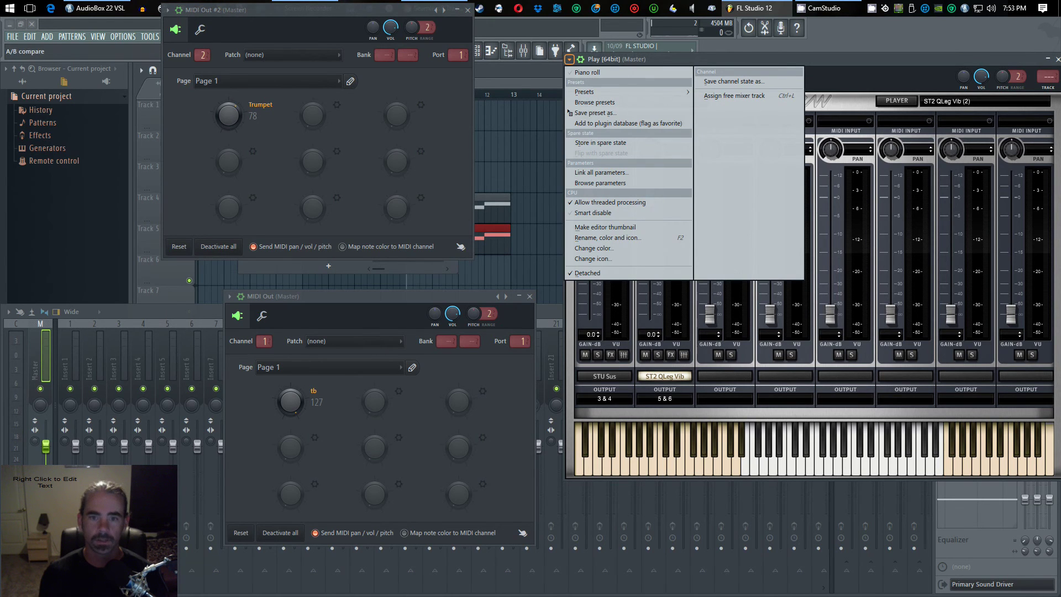
pyautogui.click(601, 183)
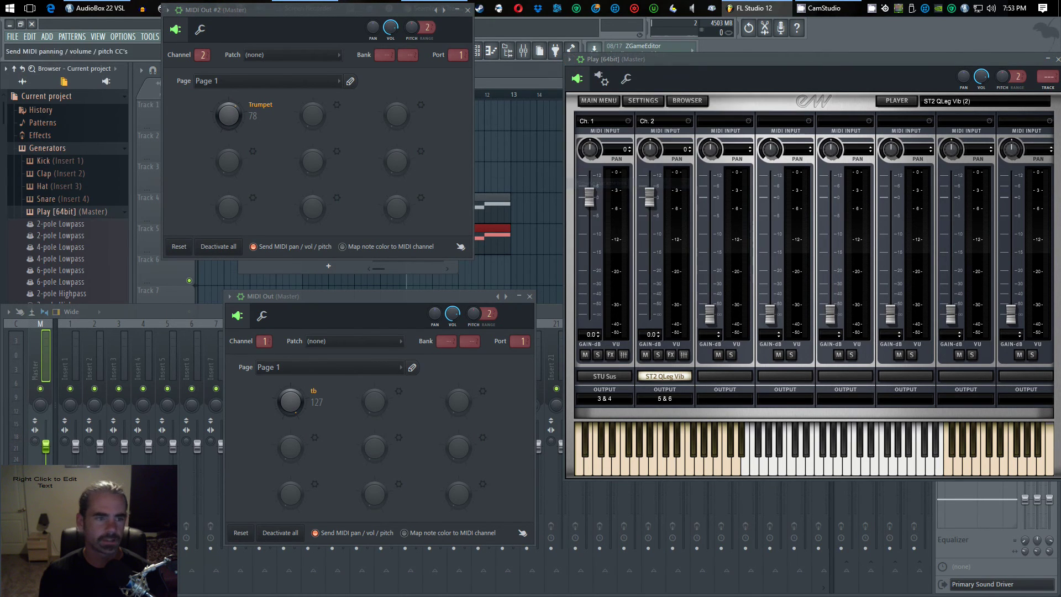
pyautogui.press('F9')
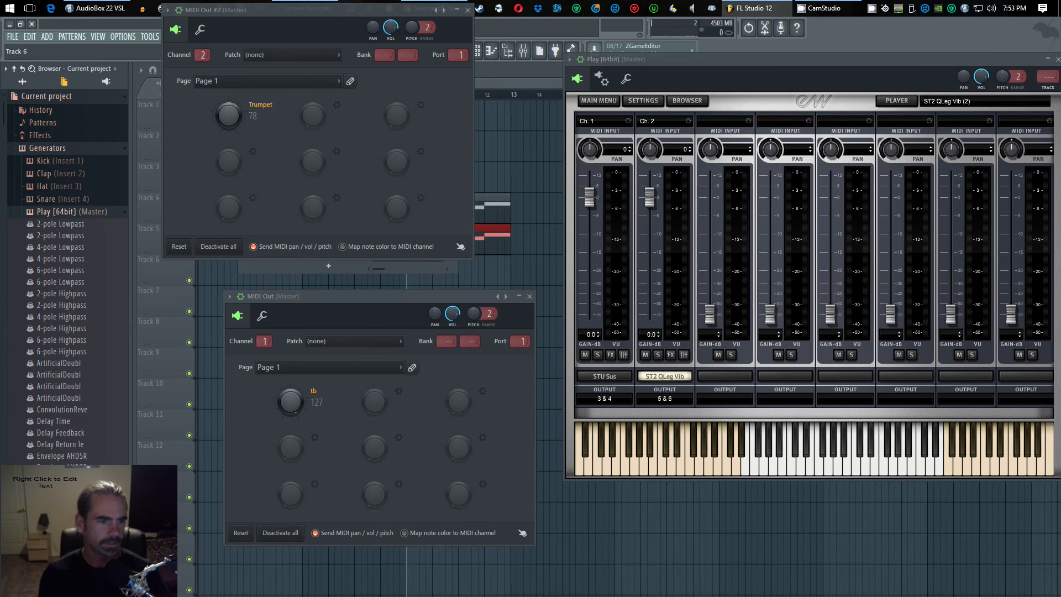
pyautogui.scroll(-4, 65, 352)
pyautogui.scroll(-10, 83, 188)
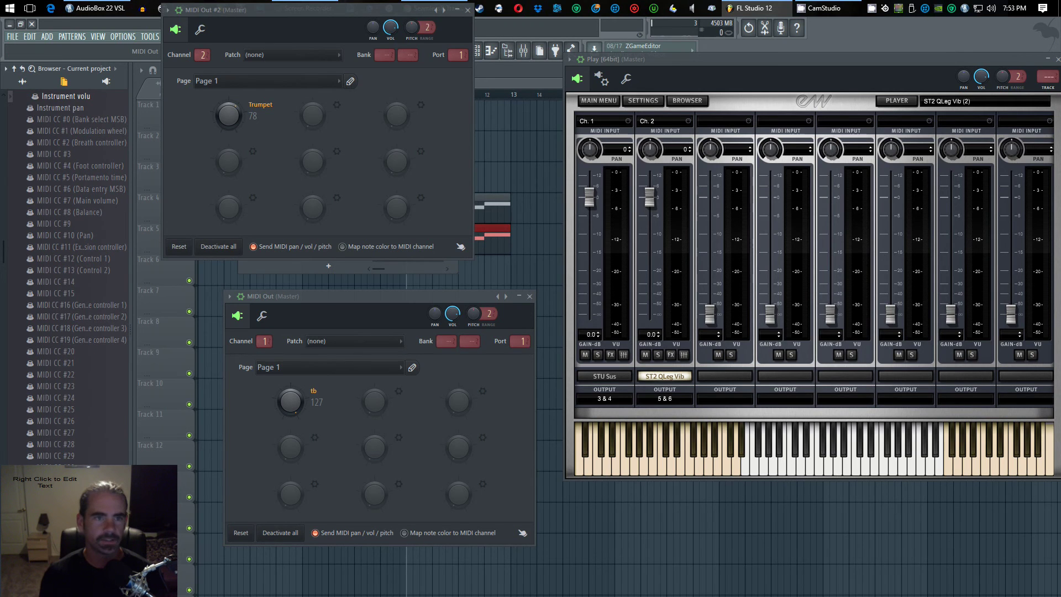
# Move the MIDI Out #2 window aside, then close both the MIDI Out #2 and MIDI Out windows
pyautogui.moveTo(309, 10); pyautogui.dragTo(315, 60)
pyautogui.moveTo(227, 60); pyautogui.dragTo(261, 96)
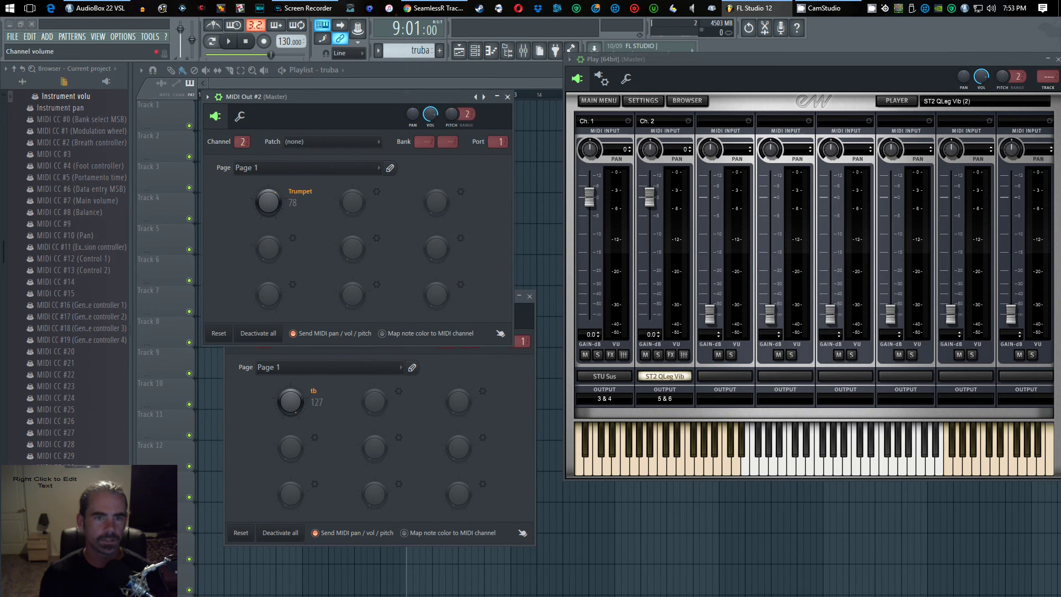
pyautogui.click(507, 97)
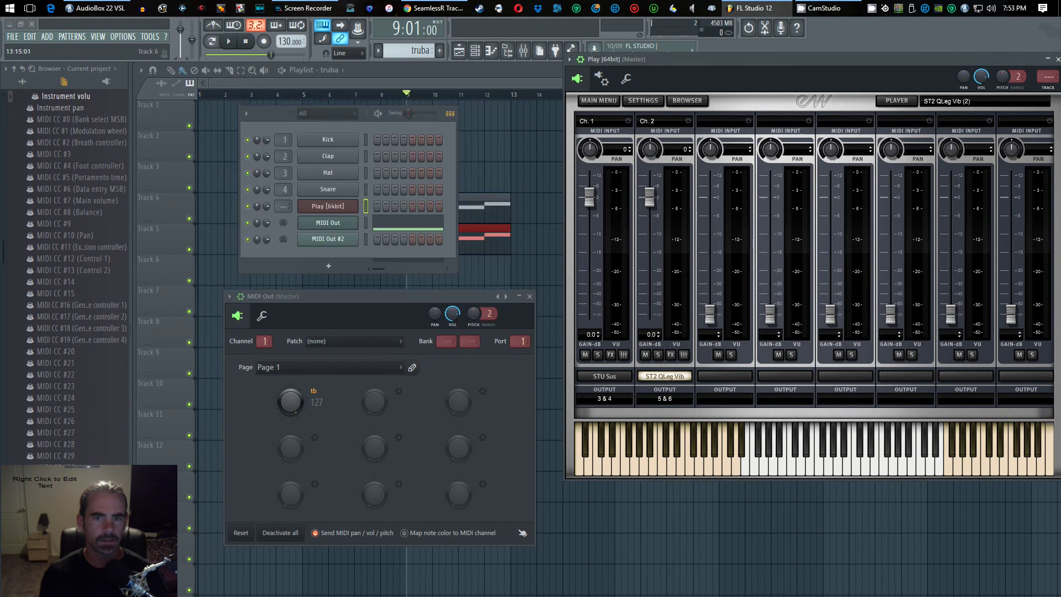
pyautogui.click(530, 296)
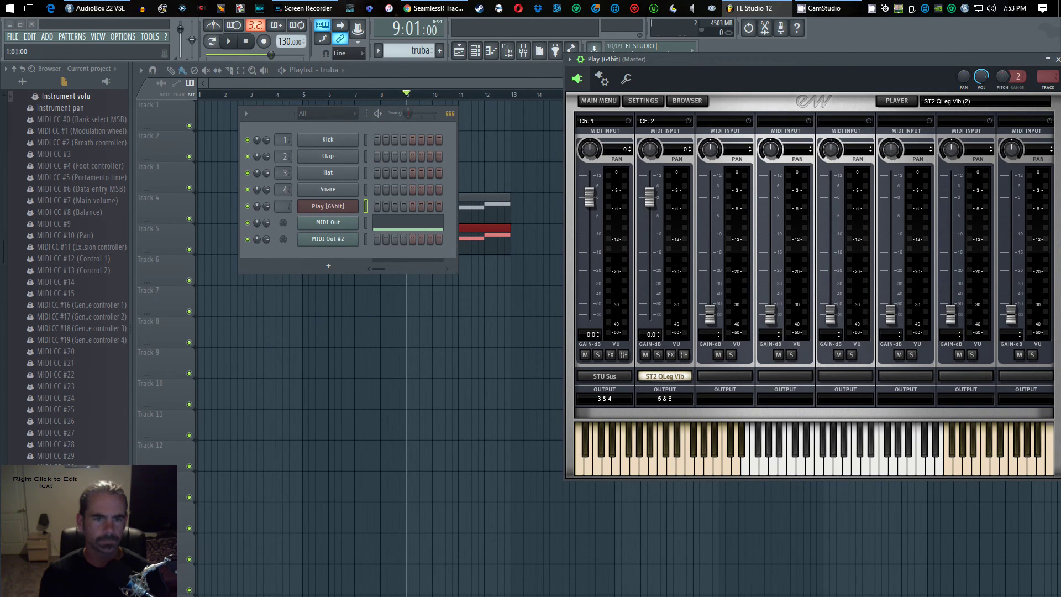
# Reopen the MIDI Out channel's settings and set its tb volume knob to 94
pyautogui.click(365, 173)
pyautogui.click(328, 222)
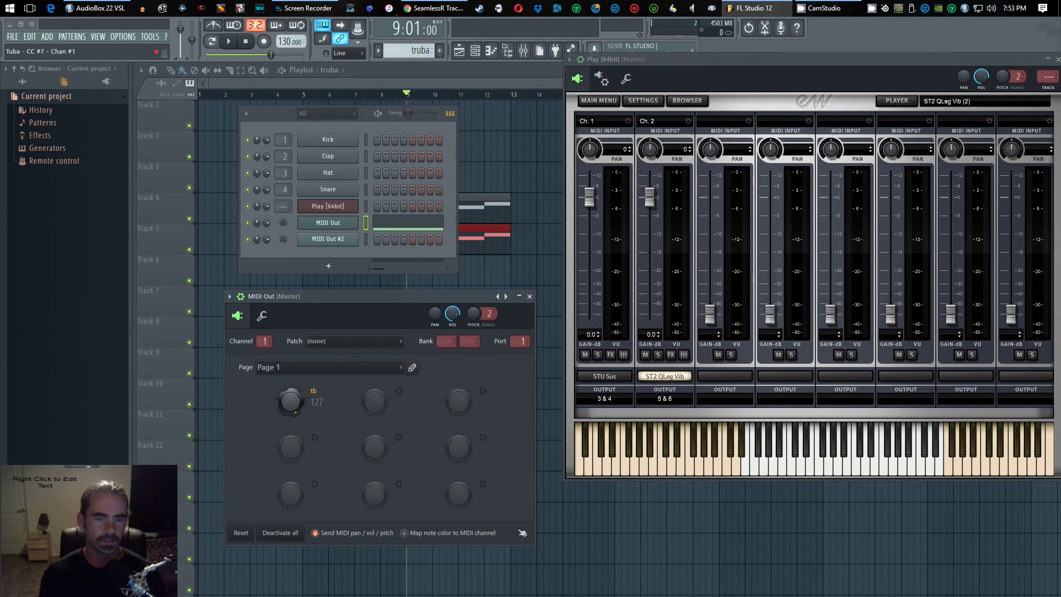
pyautogui.moveTo(290, 401); pyautogui.dragTo(290, 412)
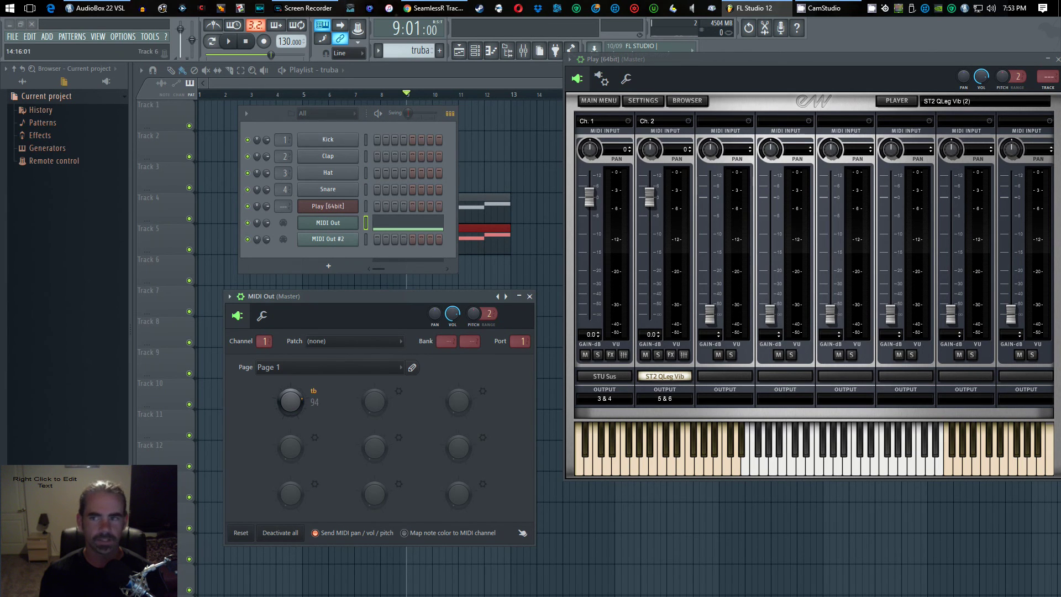
# Move the Play window aside and create an automation clip for the last tweaked parameter, MIDI Out's tb knob
pyautogui.moveTo(663, 59); pyautogui.dragTo(1027, 105)
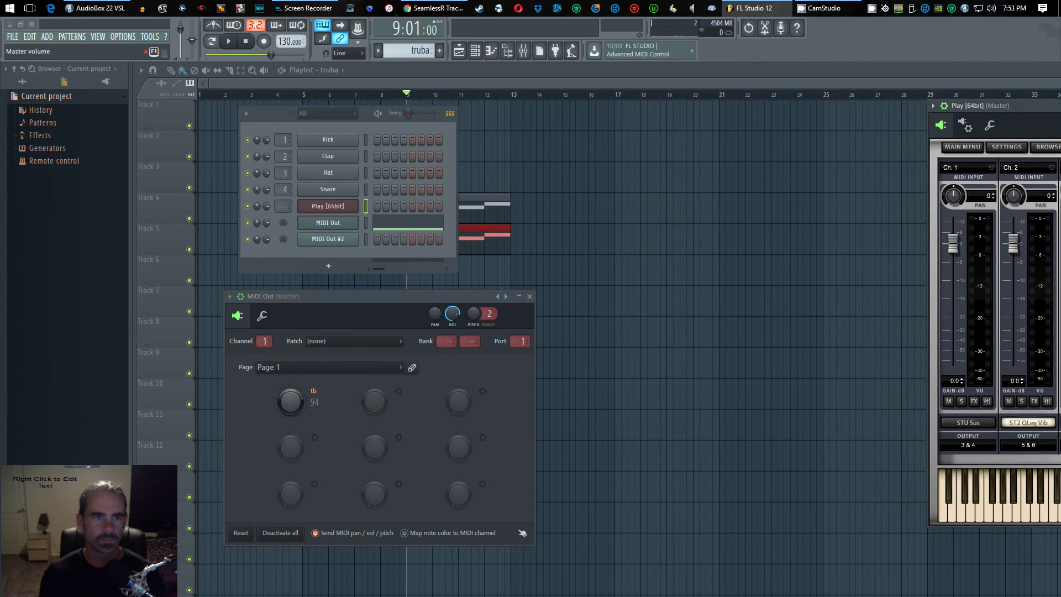
pyautogui.click(150, 37)
pyautogui.moveTo(156, 148)
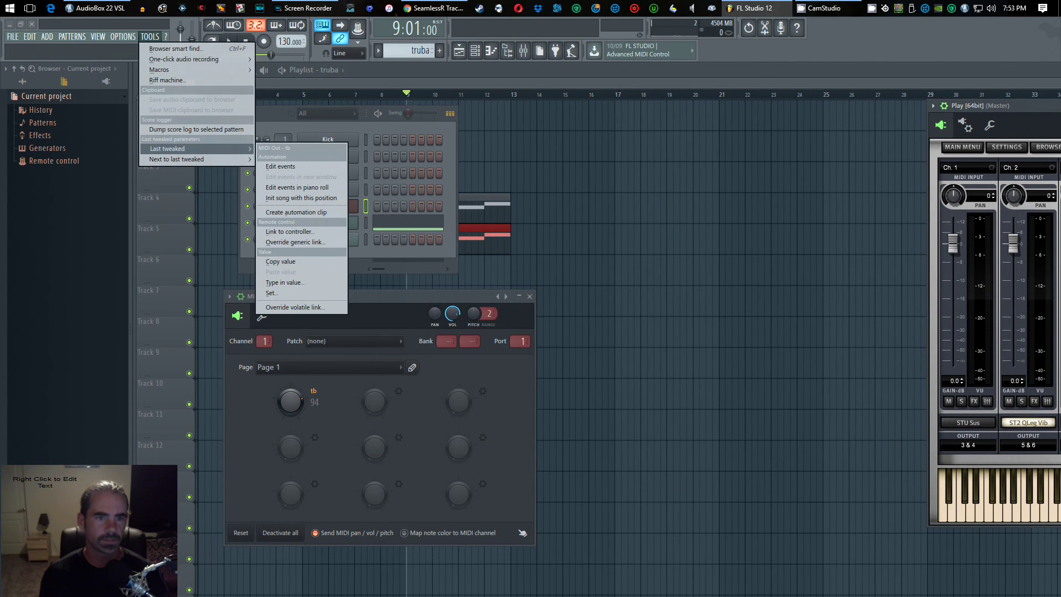
pyautogui.click(296, 212)
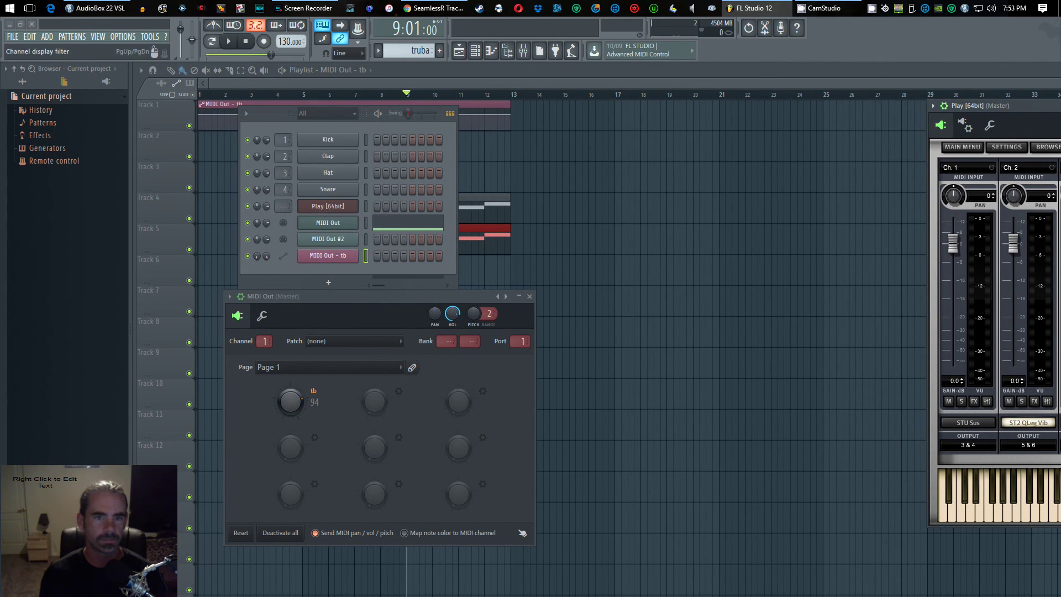
# Hide the channel rack, move the MIDI Out window aside and place the tb automation clip on Track 6 at bar 9
pyautogui.press('F6')
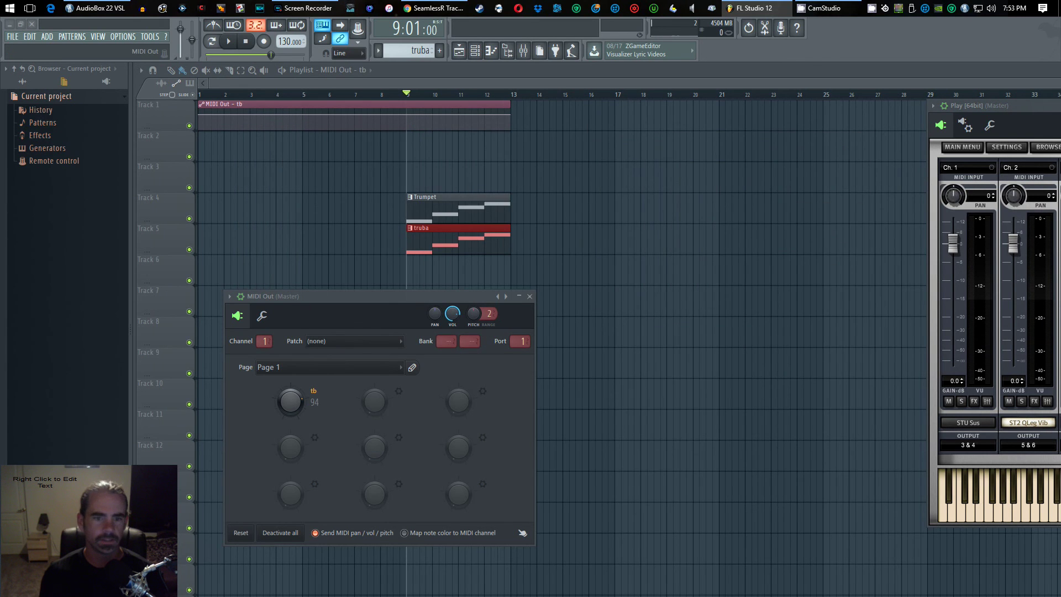
pyautogui.moveTo(376, 297); pyautogui.dragTo(717, 130)
pyautogui.moveTo(353, 104); pyautogui.dragTo(353, 259)
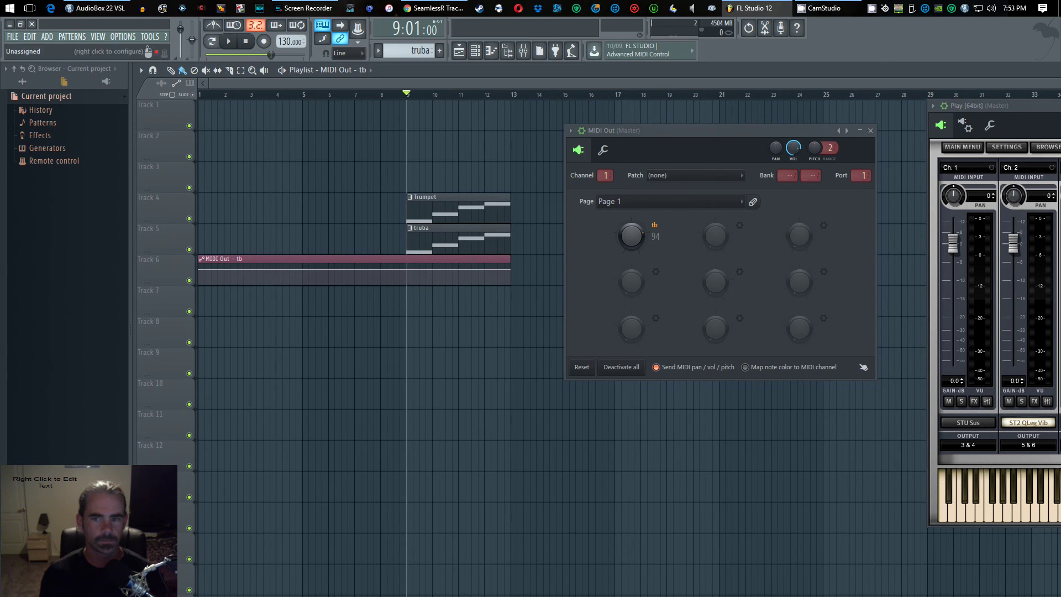
pyautogui.moveTo(673, 130); pyautogui.dragTo(786, 42)
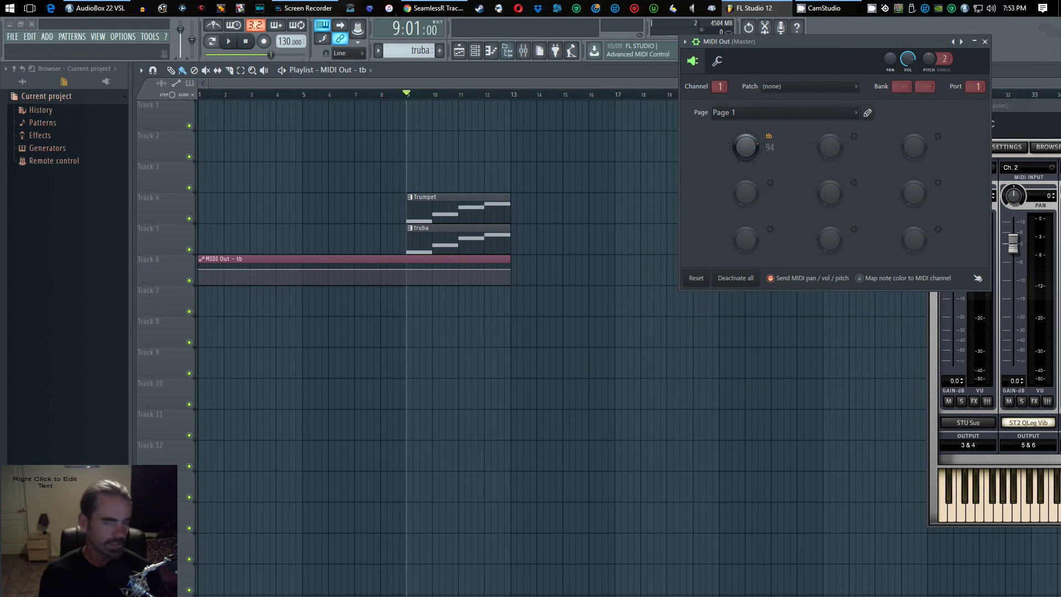
pyautogui.moveTo(353, 259); pyautogui.dragTo(562, 259)
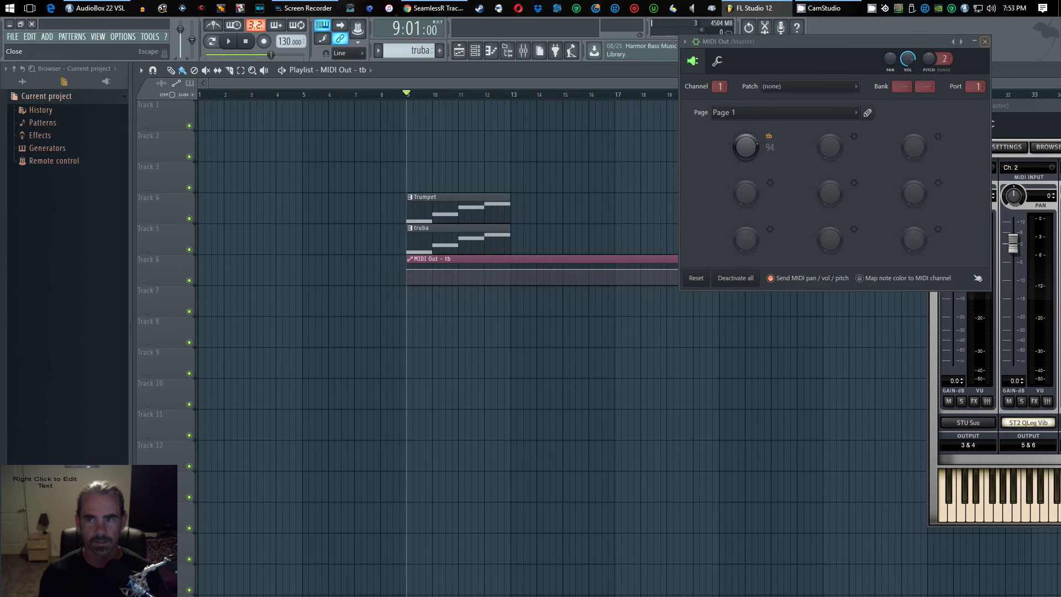
# Close the MIDI Out window, draw the tb automation falling to about 24% at bar 13, and trim the clip to end there
pyautogui.click(985, 41)
pyautogui.moveTo(719, 271); pyautogui.dragTo(510, 280)
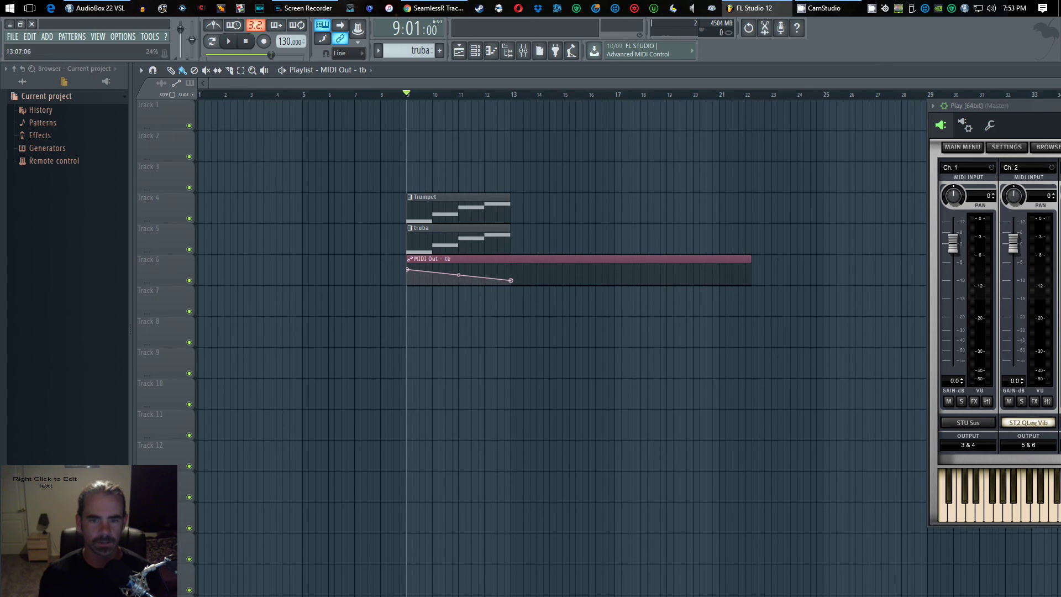
pyautogui.moveTo(751, 270); pyautogui.dragTo(523, 271)
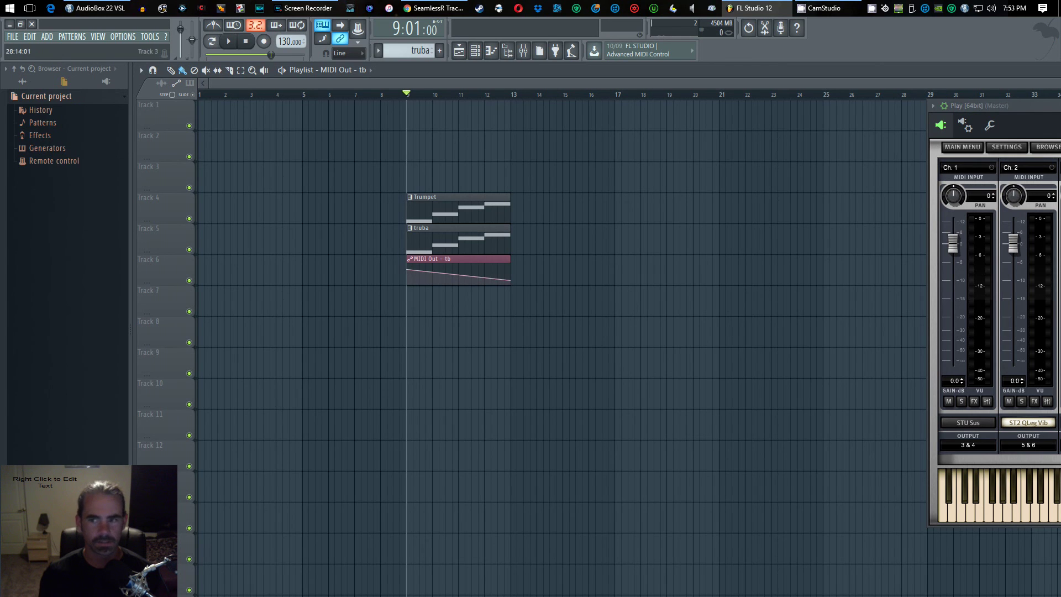
# Move the Play window aside, show the channel rack and set MIDI Out #2's Trumpet knob to 72
pyautogui.moveTo(984, 105); pyautogui.dragTo(1050, 229)
pyautogui.click(474, 50)
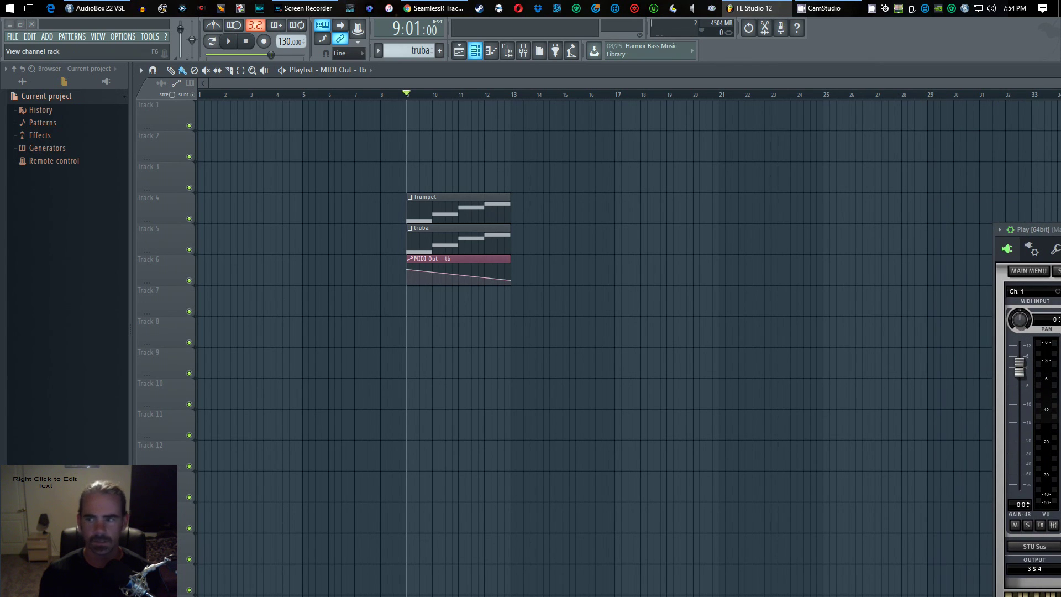
pyautogui.press('F6')
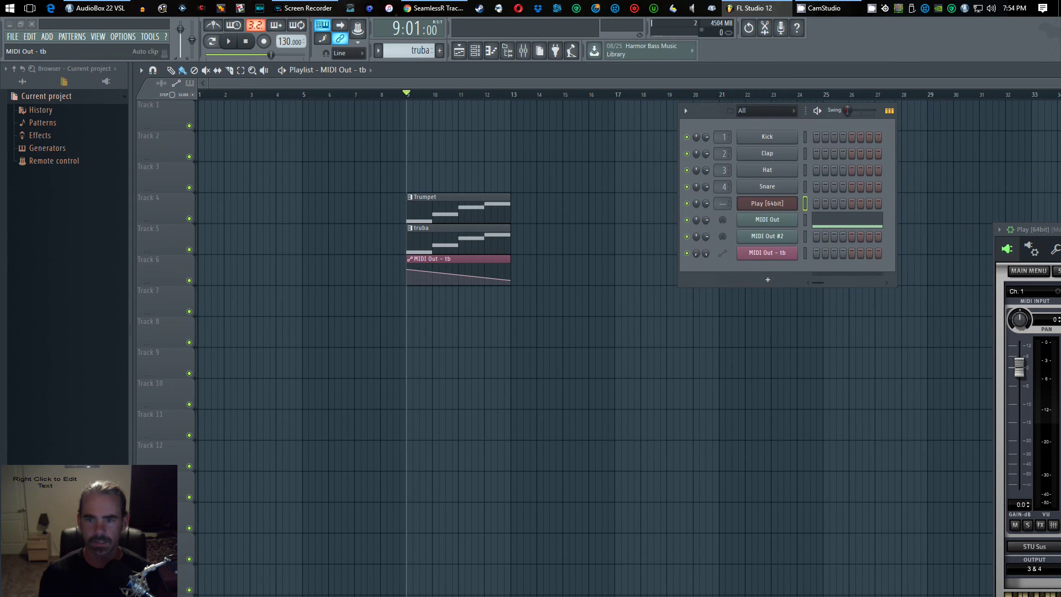
pyautogui.click(767, 236)
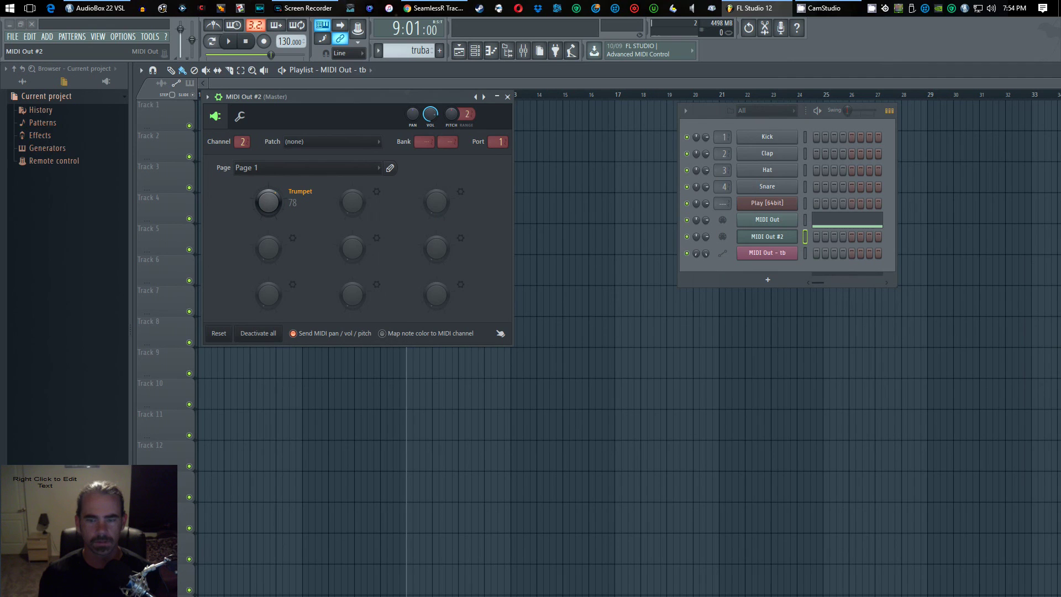
pyautogui.moveTo(269, 202); pyautogui.dragTo(268, 208)
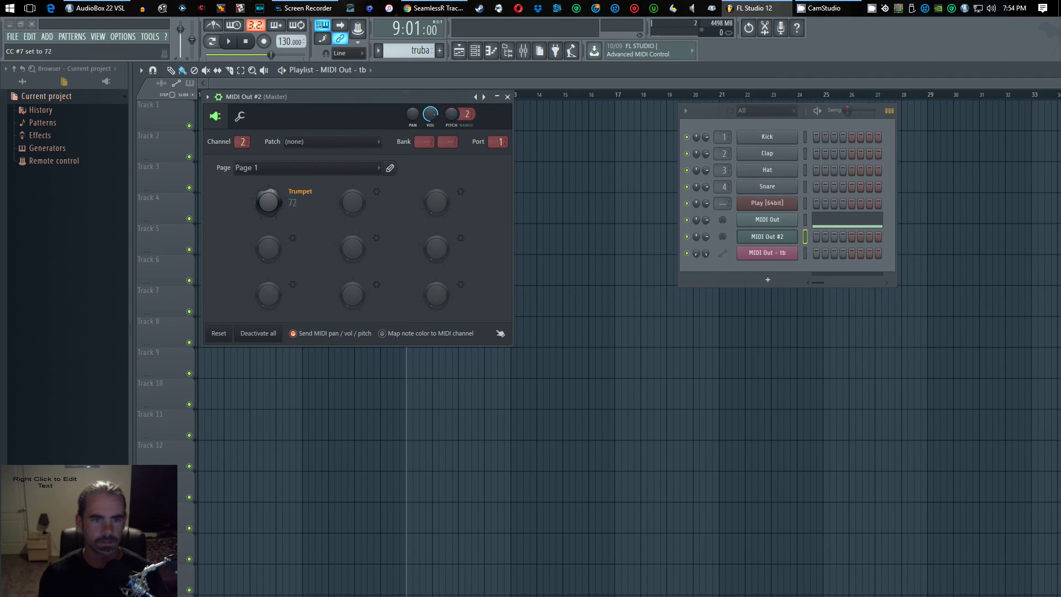
pyautogui.press('Escape')
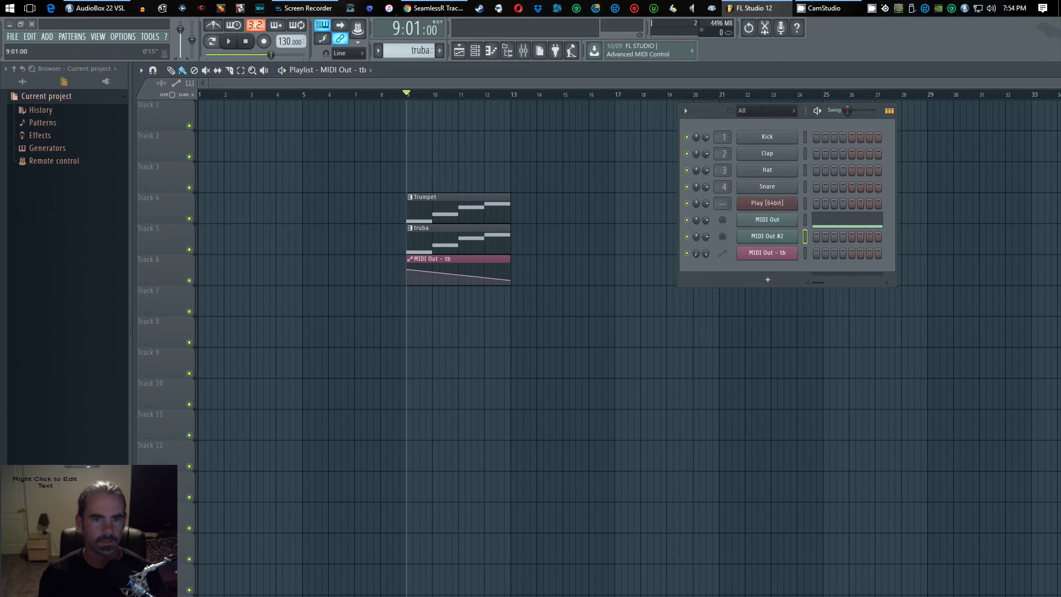
# Select bars 9 to 13 in the playlist and create an automation clip for the last tweaked parameter, MIDI Out #2's Trumpet knob
pyautogui.moveTo(406, 94); pyautogui.dragTo(511, 94)
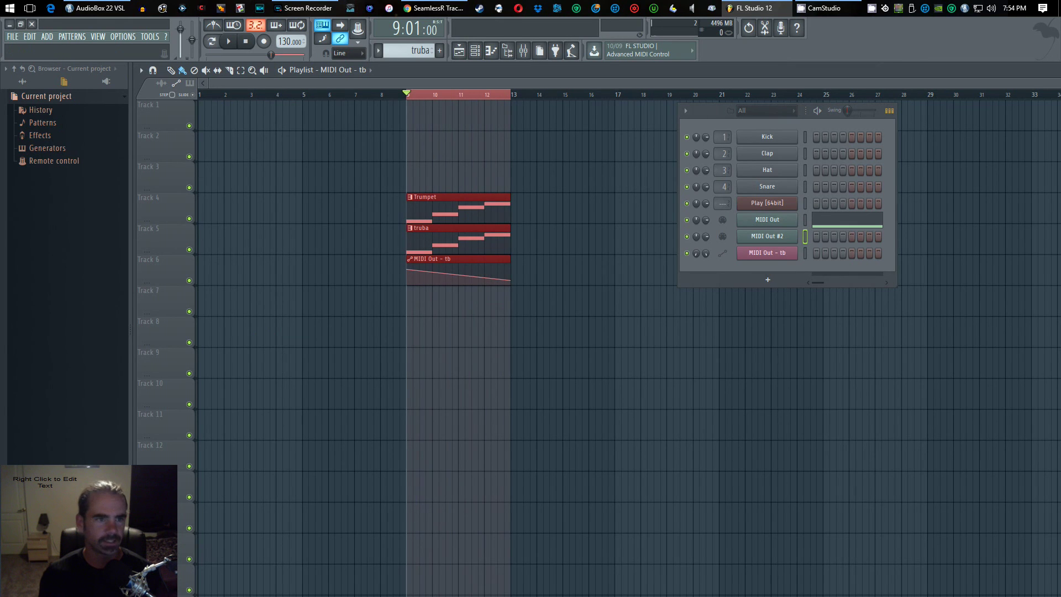
pyautogui.click(150, 37)
pyautogui.moveTo(193, 149)
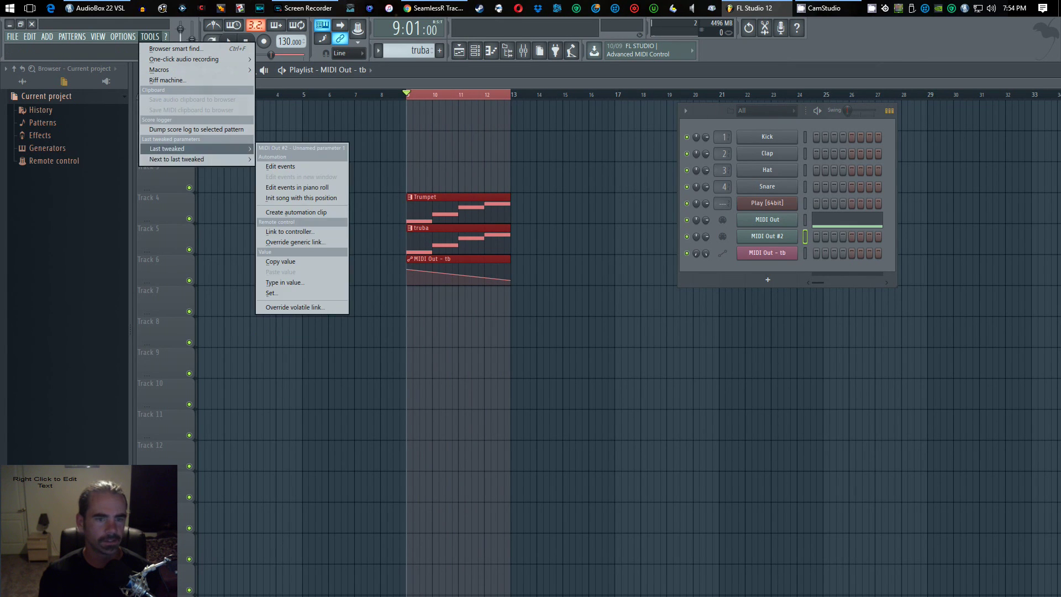
pyautogui.click(299, 213)
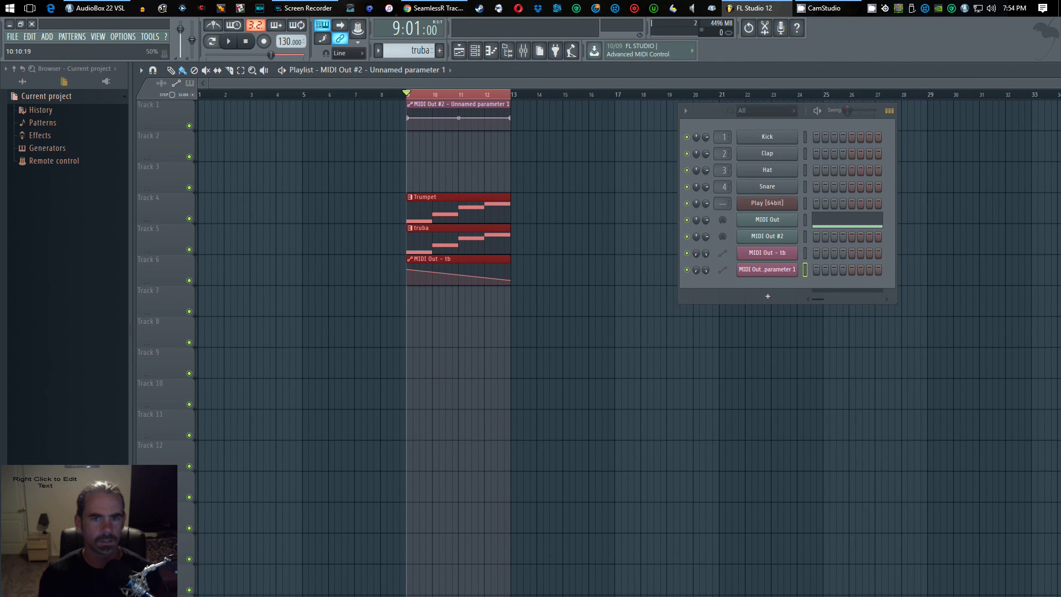
# Place the MIDI Out #2 automation clip on Track 3 with its start point lowered to 0%, and play the selection back
pyautogui.moveTo(444, 103); pyautogui.dragTo(444, 166)
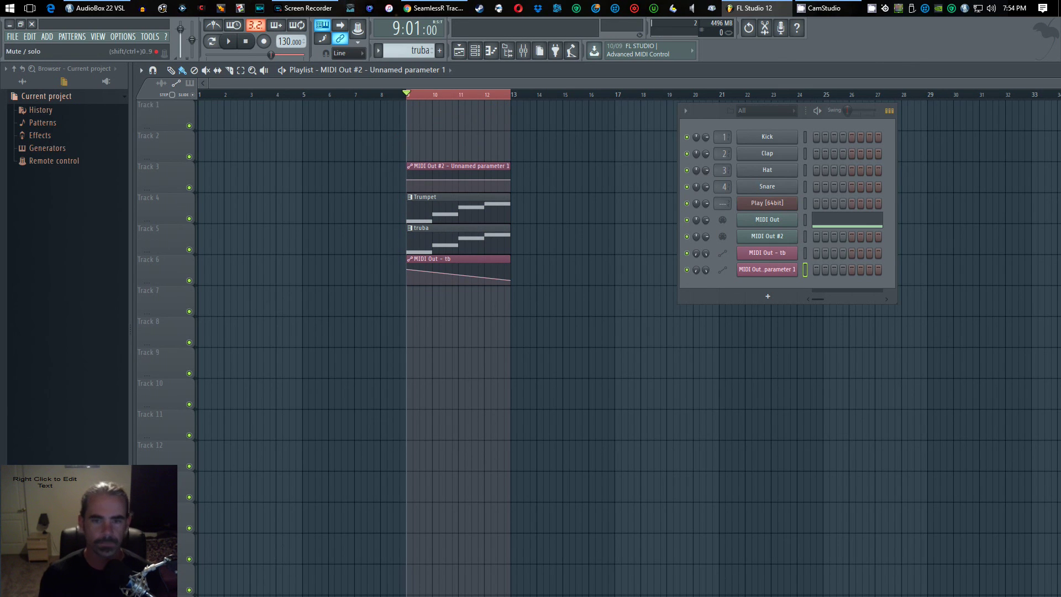
pyautogui.moveTo(407, 180); pyautogui.dragTo(407, 192)
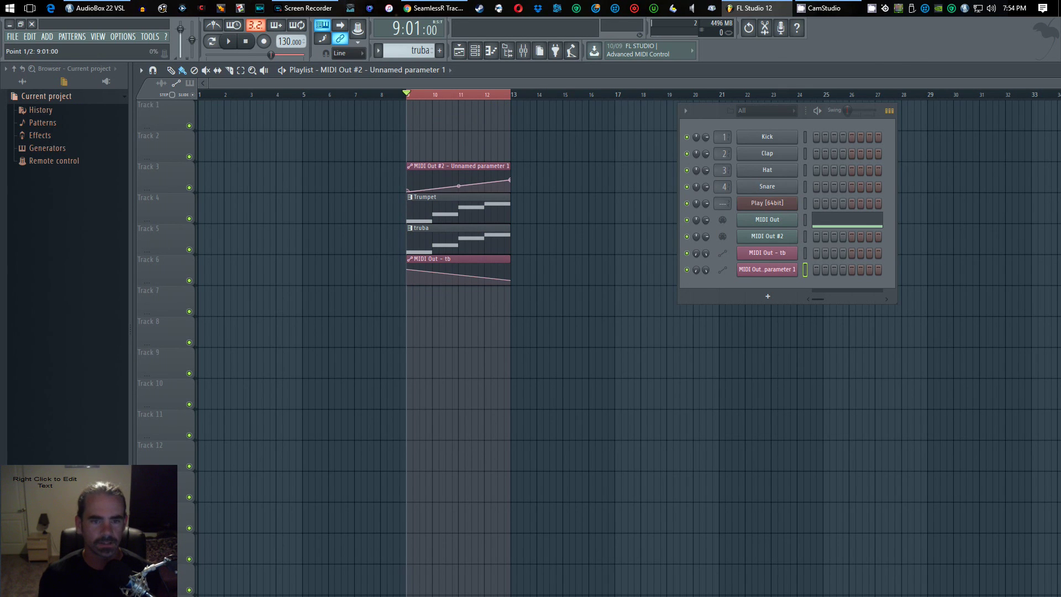
pyautogui.press('space')
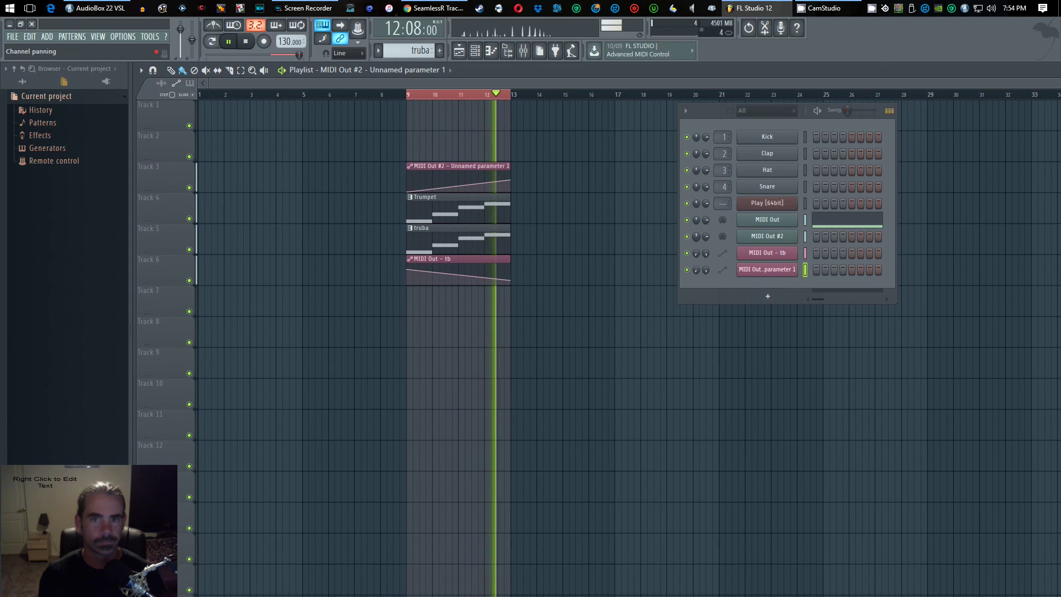
pyautogui.press('space')
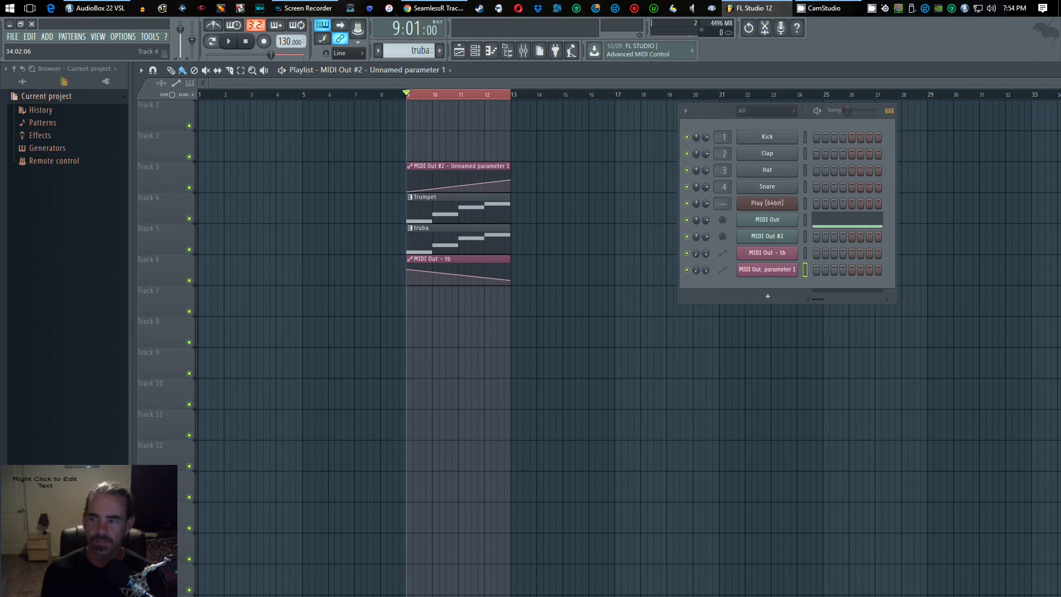
# Reopen the Play instrument, bring its window fully into view to review the mixer's channel and output assignments, and close it
pyautogui.click(766, 203)
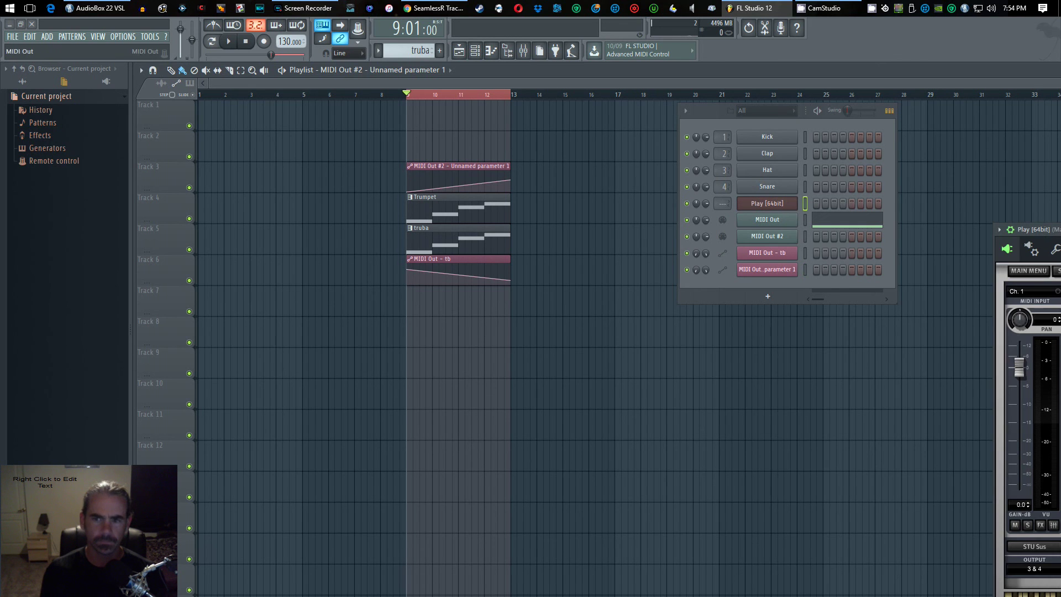
pyautogui.moveTo(1031, 229); pyautogui.dragTo(670, 135)
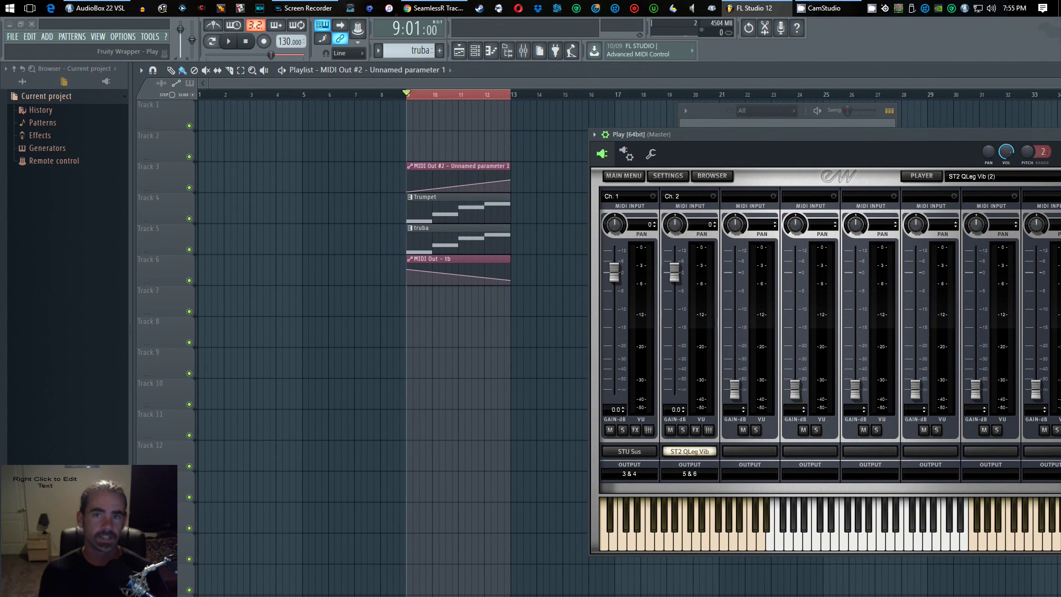
pyautogui.moveTo(671, 134); pyautogui.dragTo(601, 116)
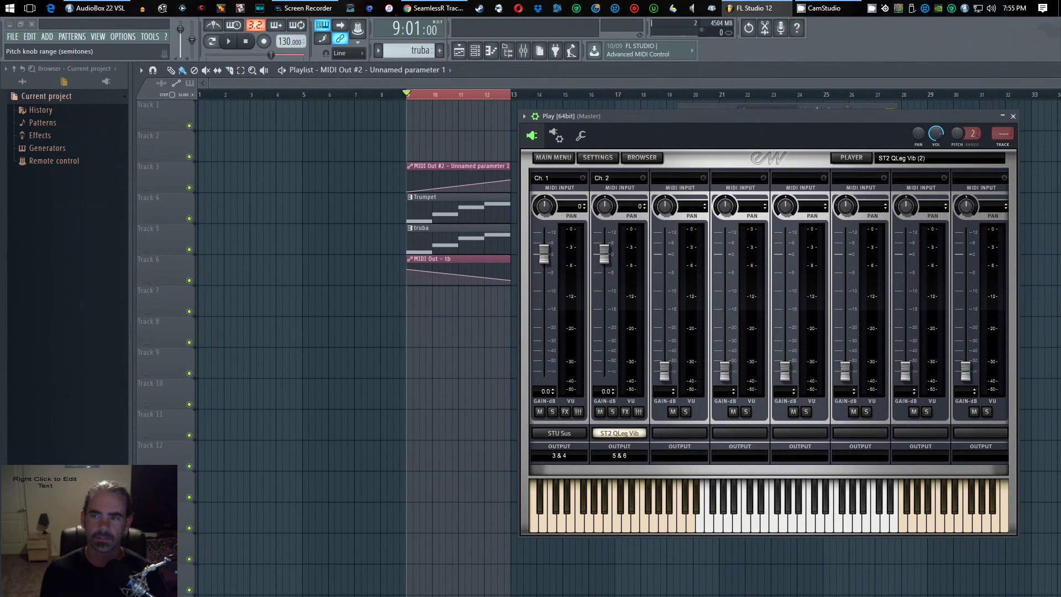
pyautogui.click(1013, 117)
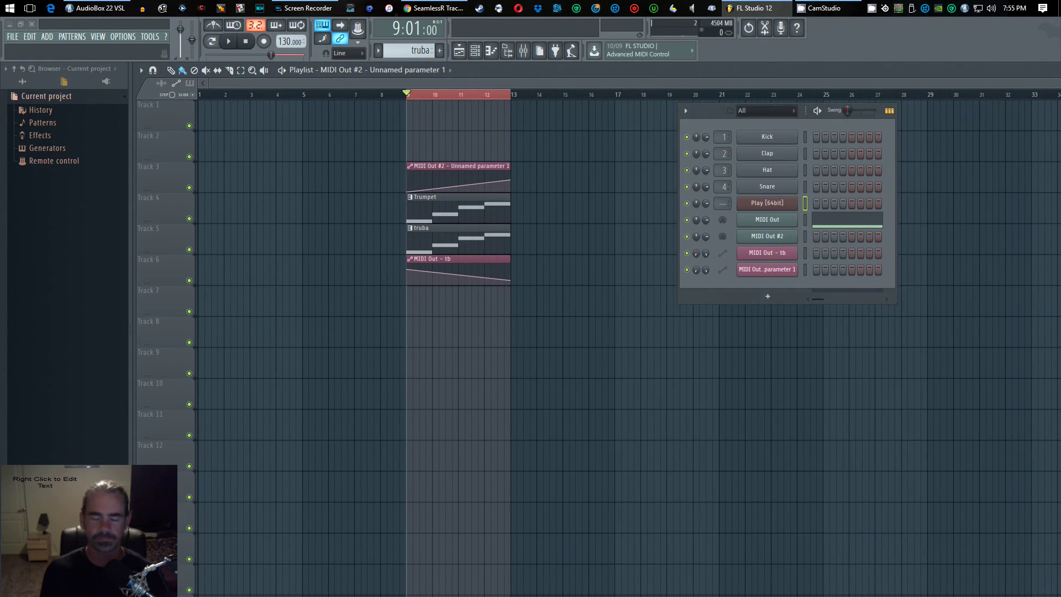